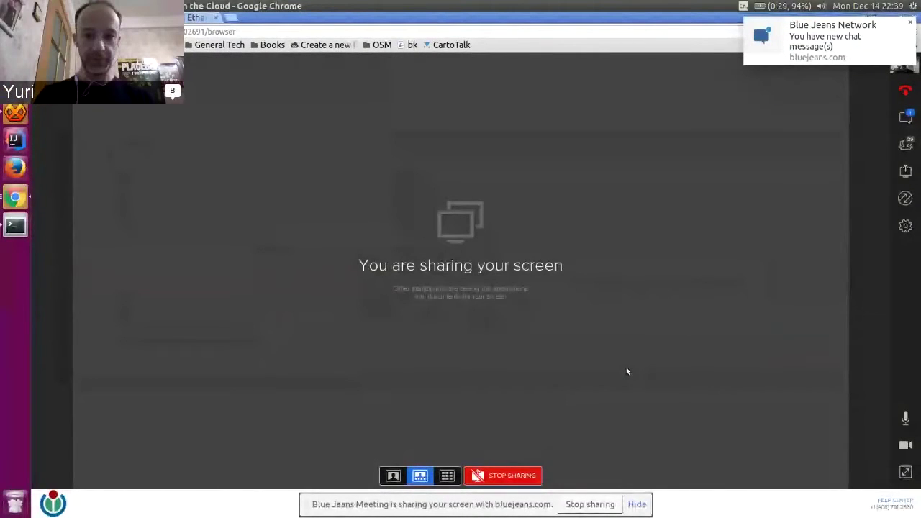
- Bring the Discovery Dashboard's 30-day Tile usage chart on screen and start entering the dev wiki address
key(alt+Tab)
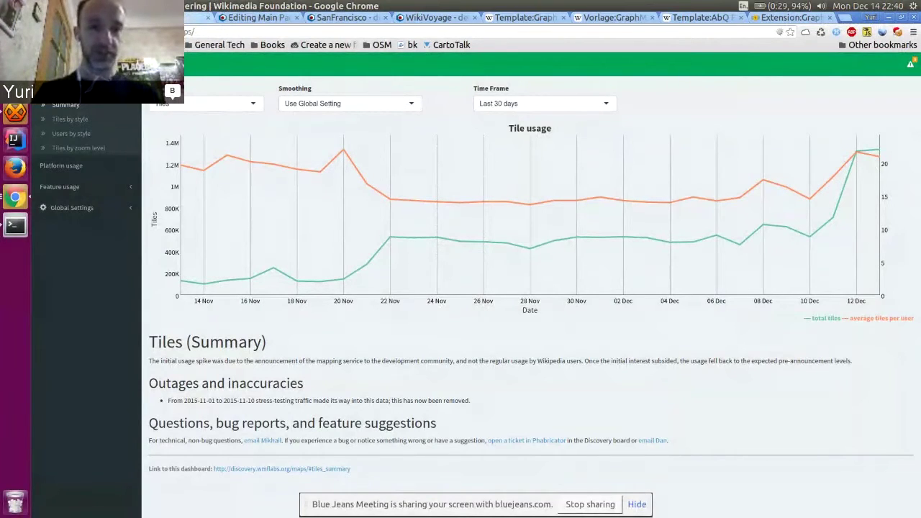
click(172, 32)
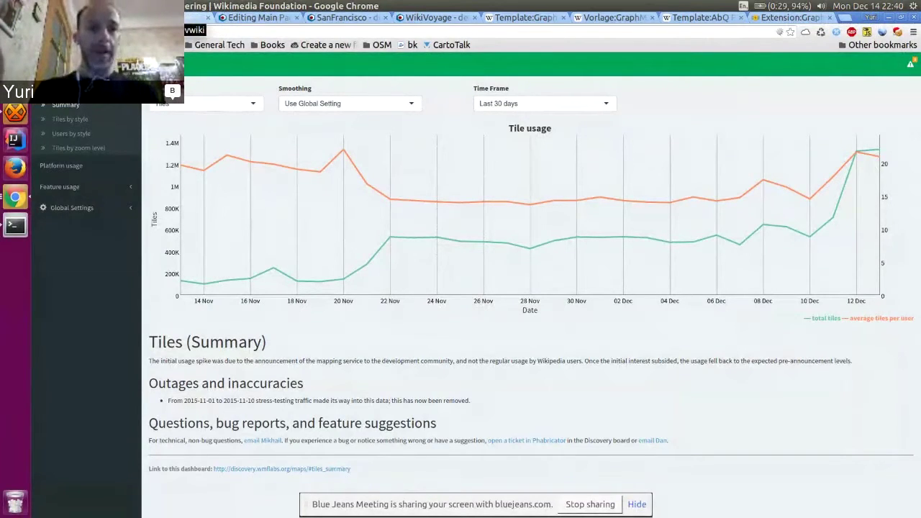
- Load the wiki Main Page and zoom its map onto the San Francisco waterfront
key(Return)
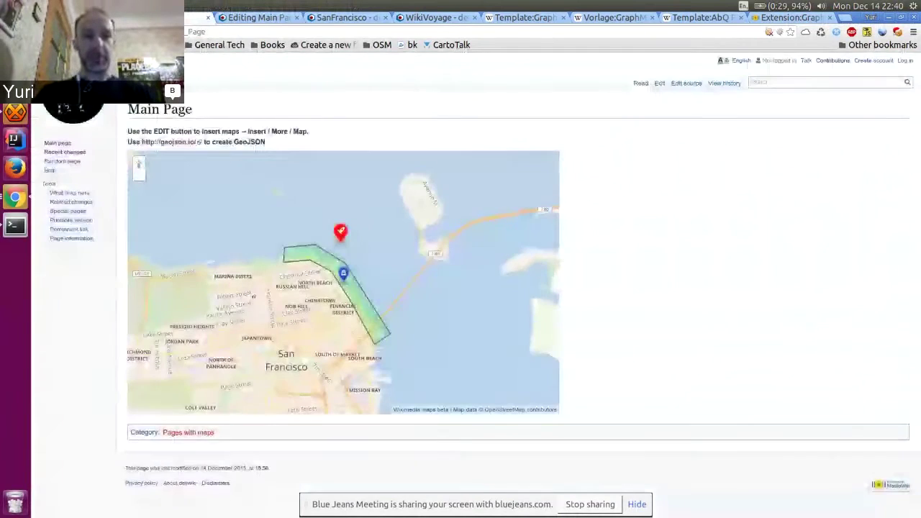
drag(403, 270, 403, 285)
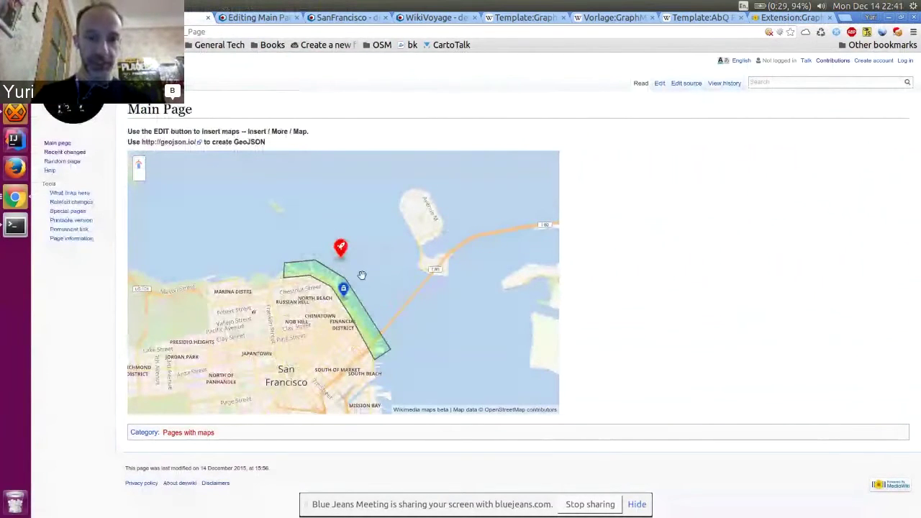
scroll(362, 275, up, 1)
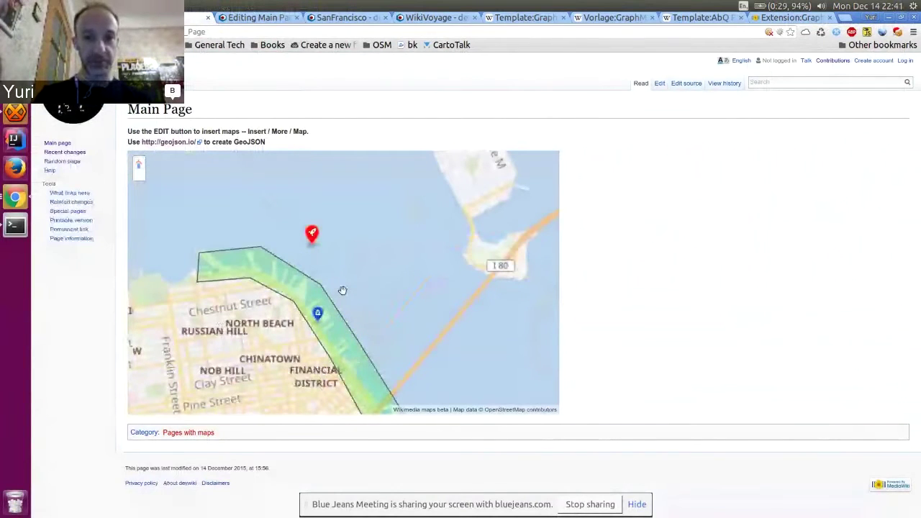
drag(399, 311, 407, 272)
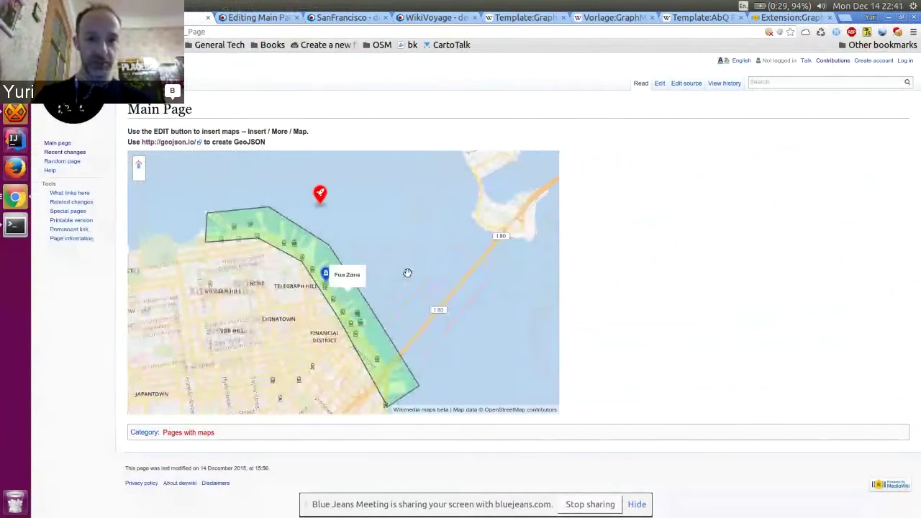
- Open and close the Exploratorium marker, then play and pause the rocket marker's cat video
click(326, 274)
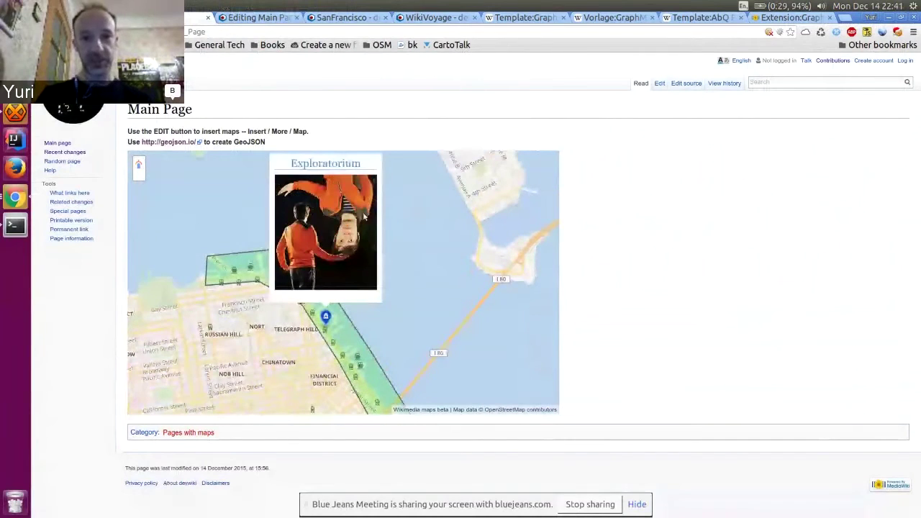
click(327, 238)
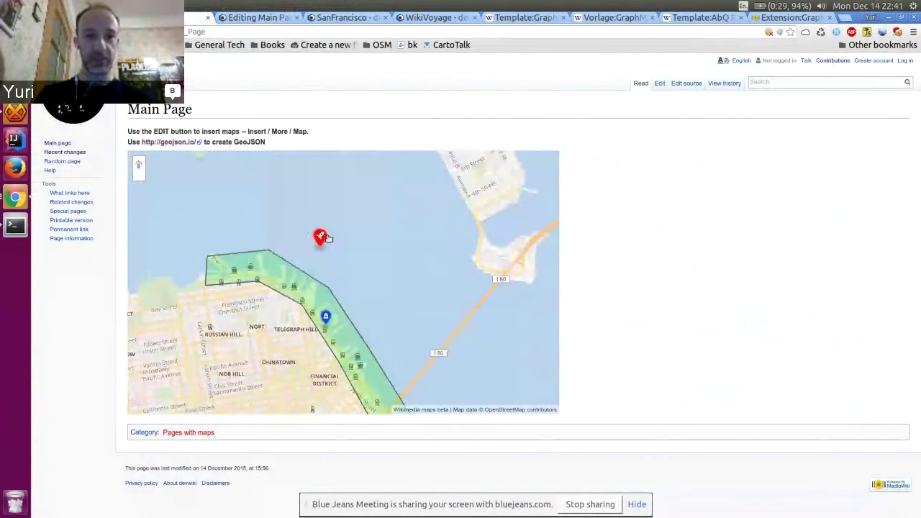
click(326, 235)
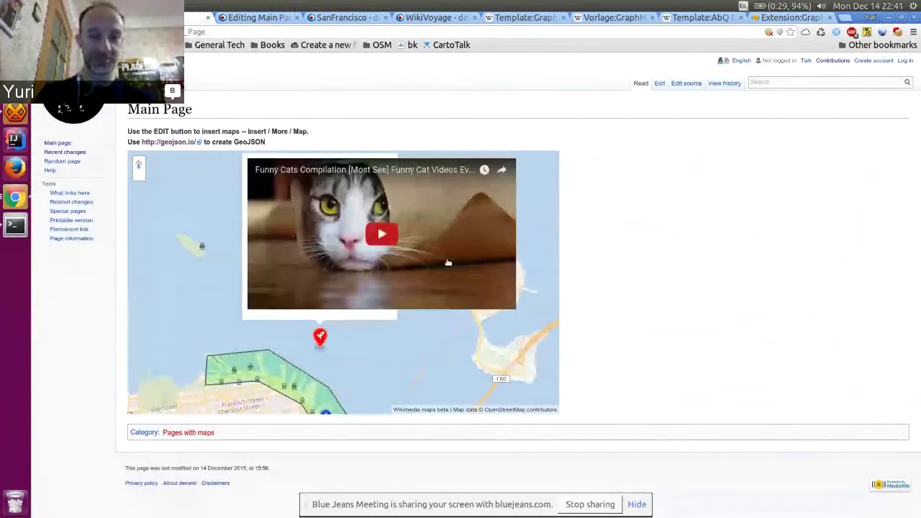
click(380, 235)
click(412, 249)
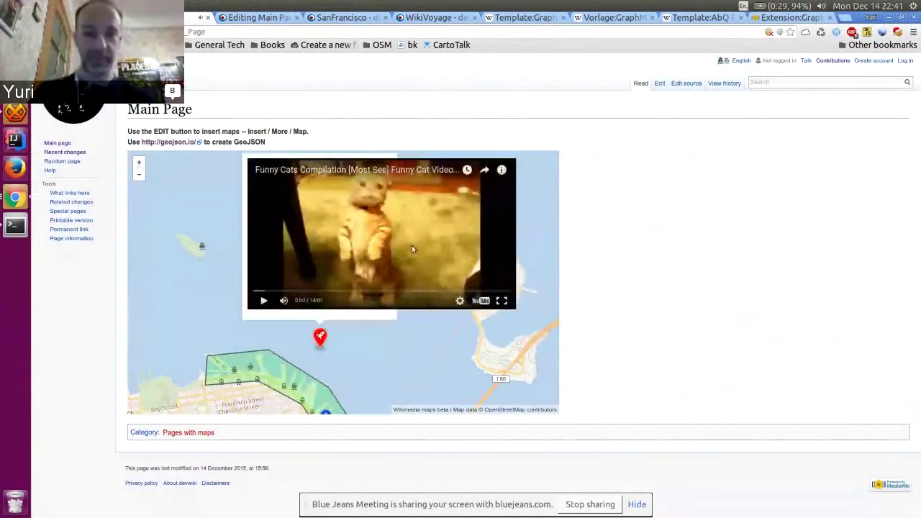
- Show the Main Page's <map> JSON source, briefly checking the IRC chat window
click(257, 19)
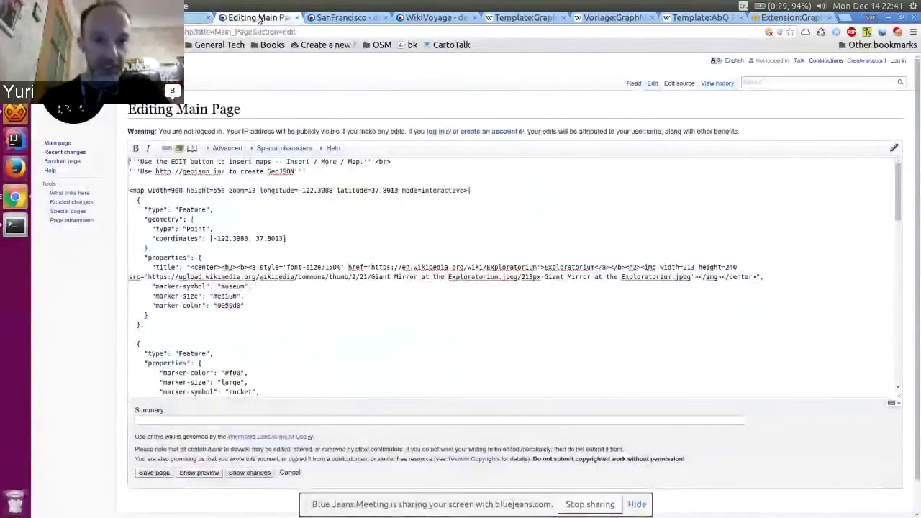
scroll(178, 171, down, 1)
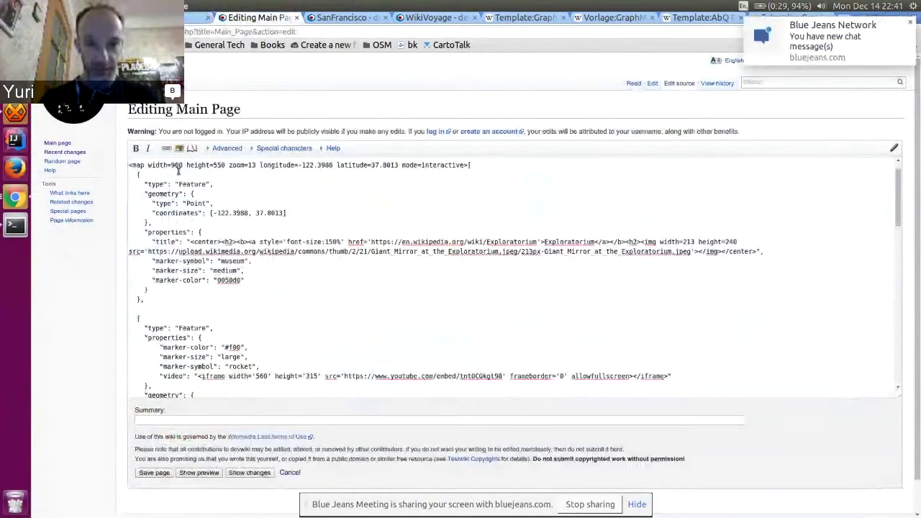
key(alt+Tab)
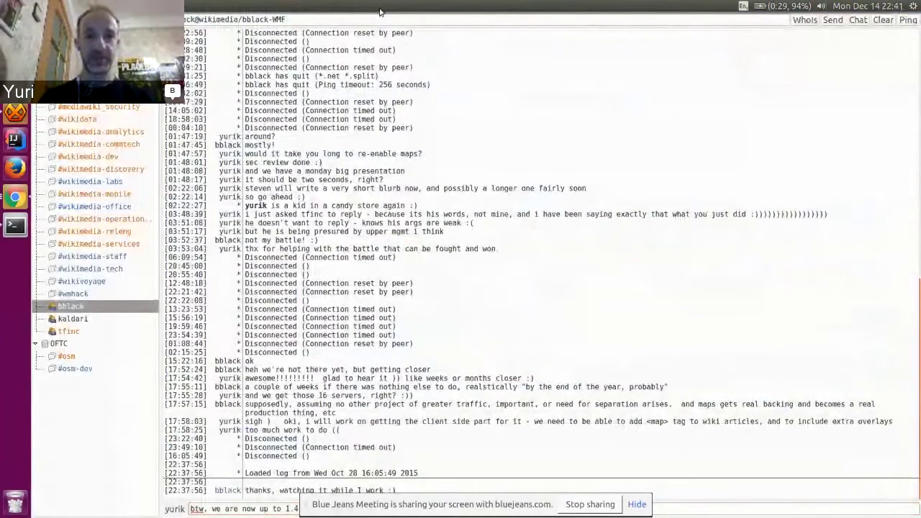
key(alt+Tab)
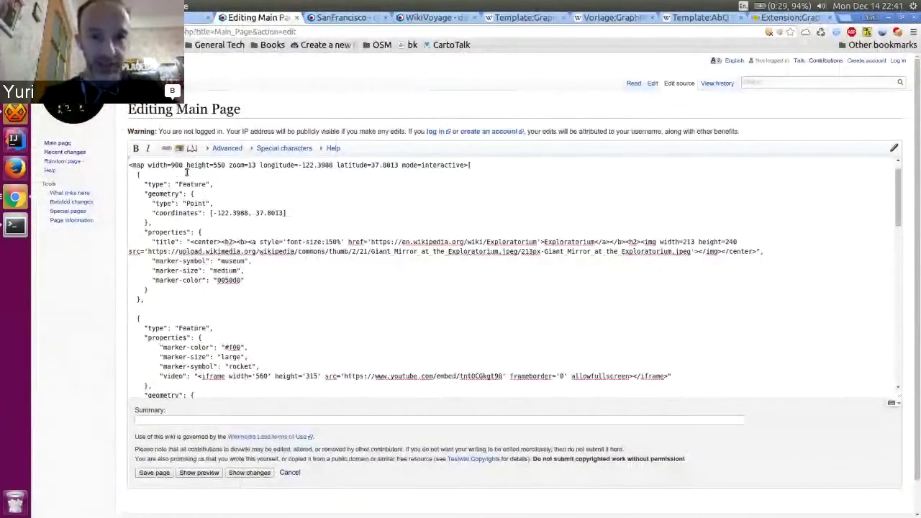
text(''Use the EDIT button to insert maps -- Insert / More / Map.'''<br> ''Use http://geojson.io/ to create GeoJSON''')
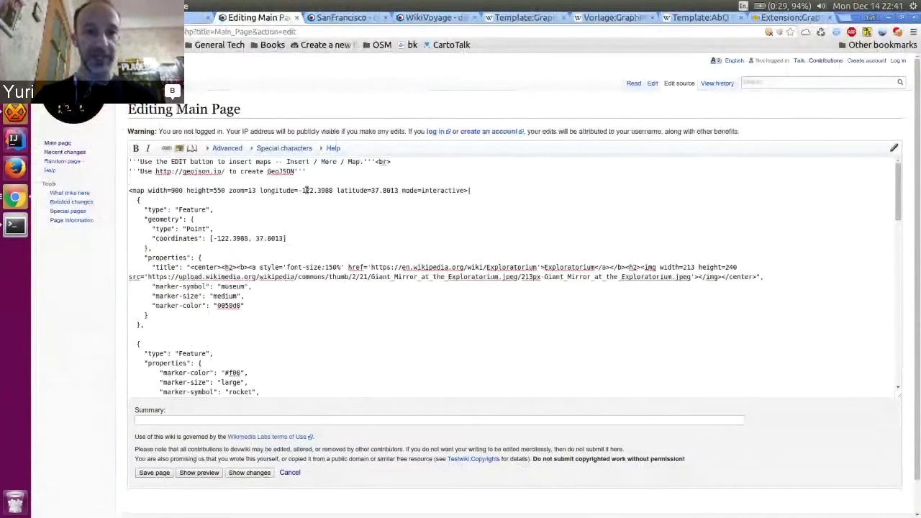
scroll(306, 190, down, 1)
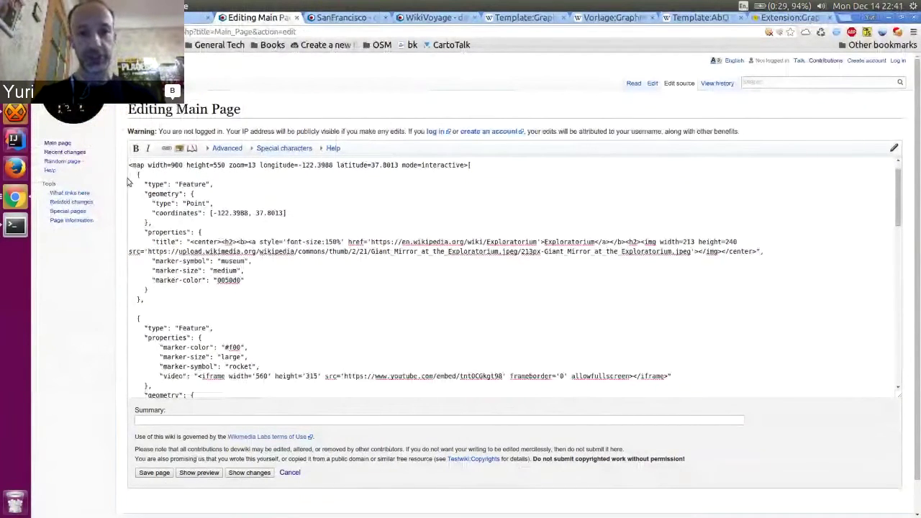
- Highlight the first map Feature, the Exploratorium point, then move on to the SanFrancisco map page
drag(128, 179, 228, 297)
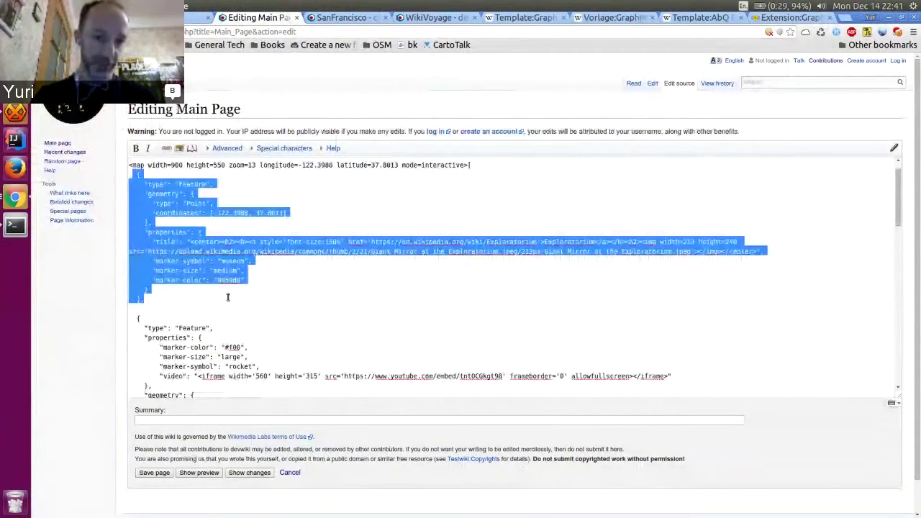
click(227, 298)
scroll(205, 338, down, 2)
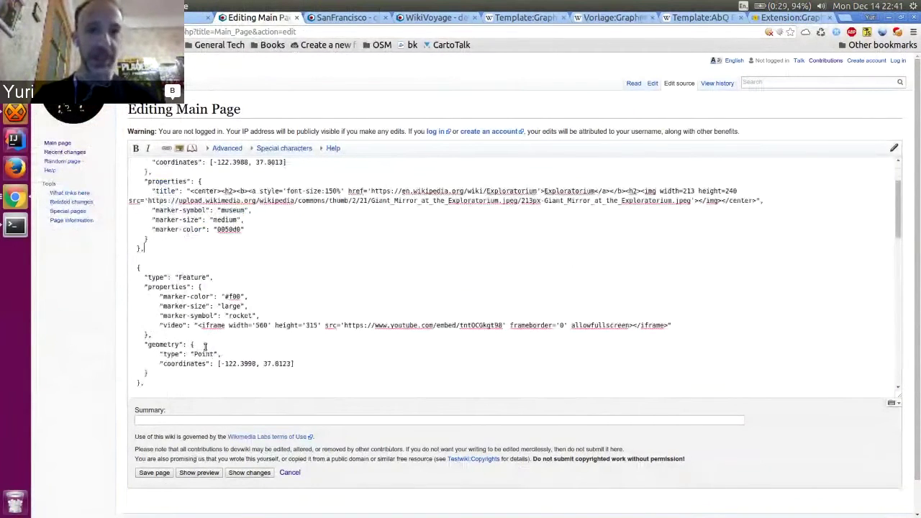
scroll(205, 347, up, 2)
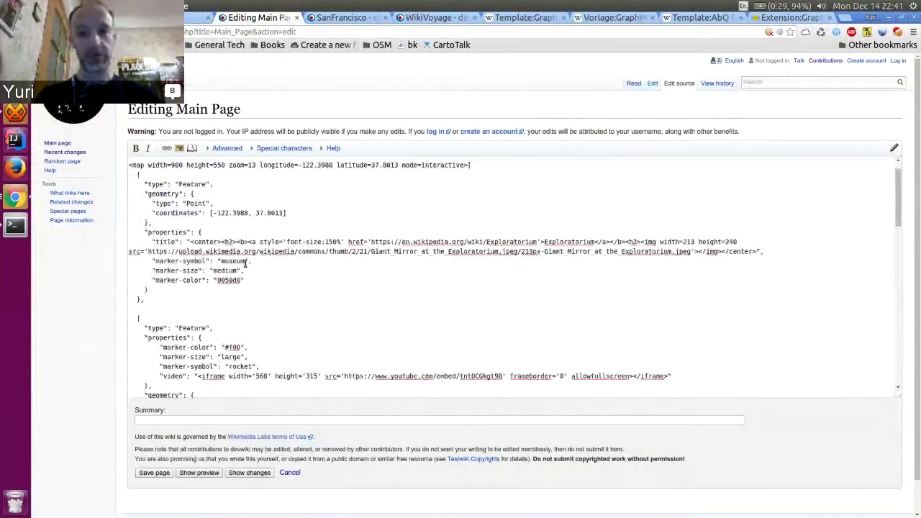
key(ctrl+Tab)
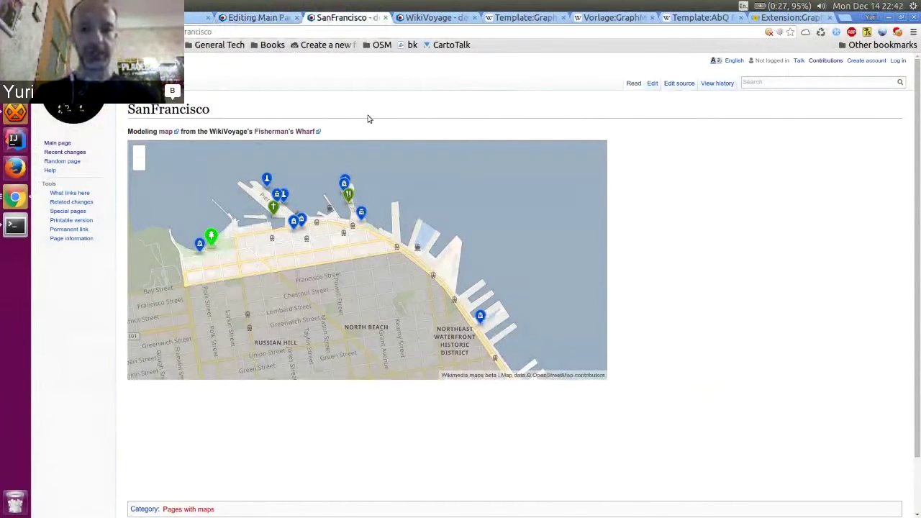
- On the WikiVoyage map demo, highlight the {{see}} example lines and pan a map, then go to Template:GraphChart
key(ctrl+Tab)
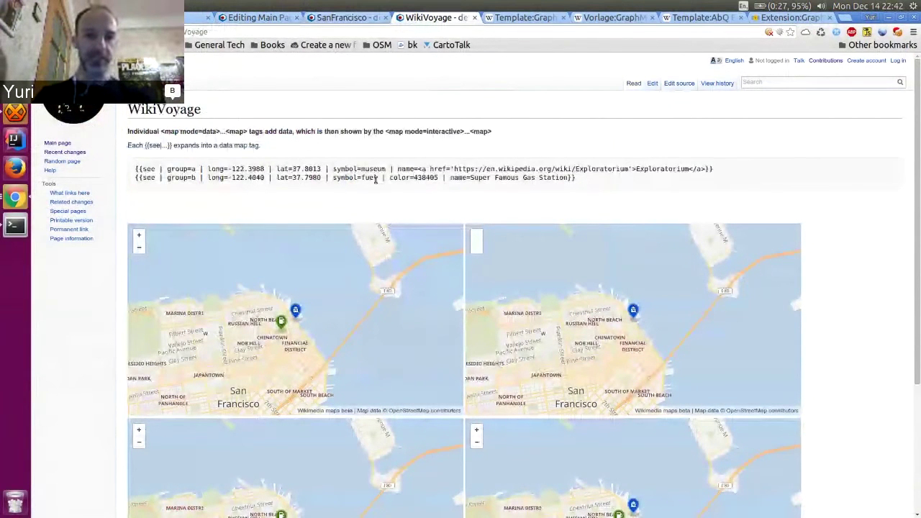
scroll(375, 179, down, 1)
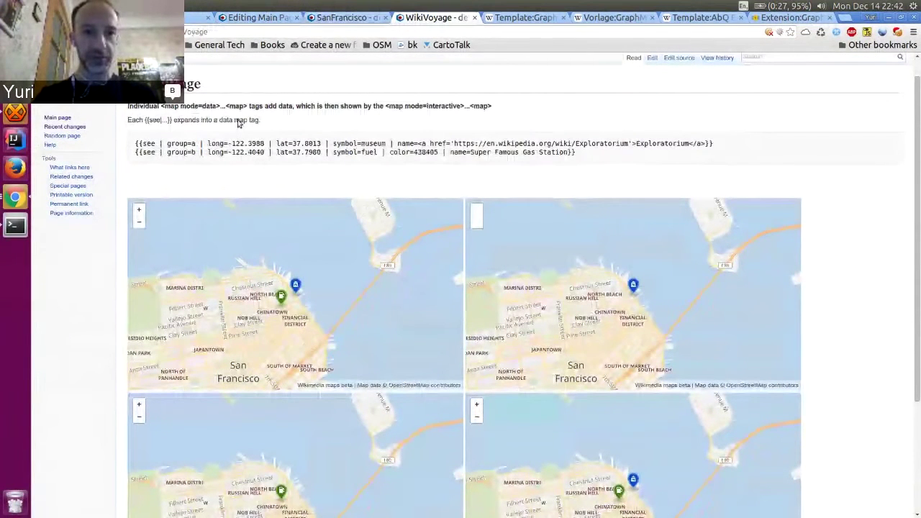
triple_click(137, 144)
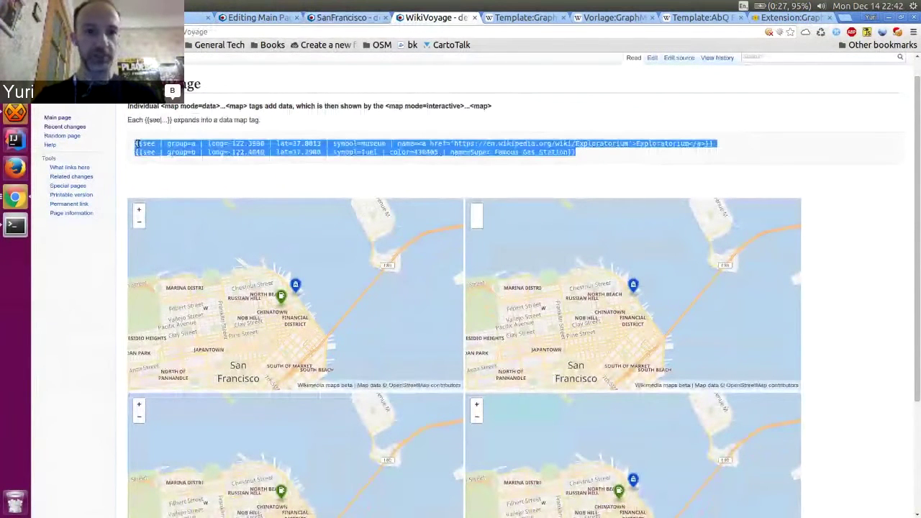
click(364, 229)
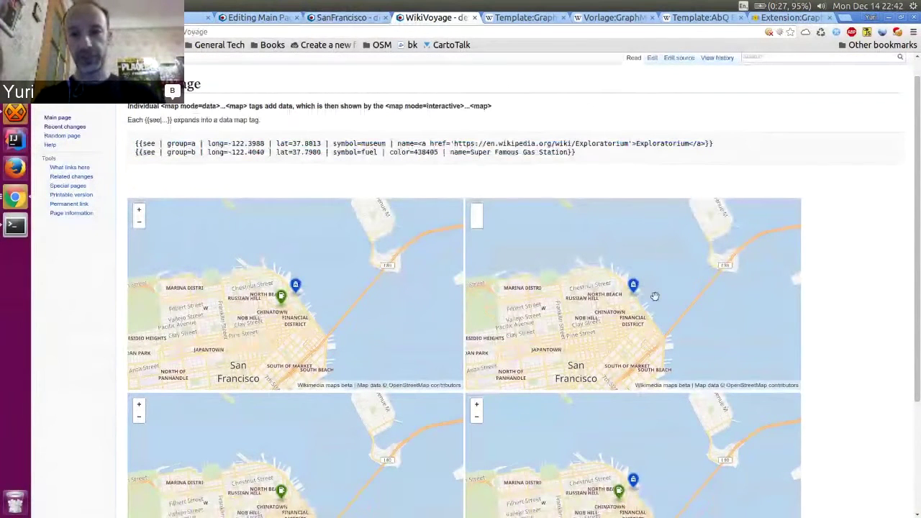
drag(735, 314, 724, 308)
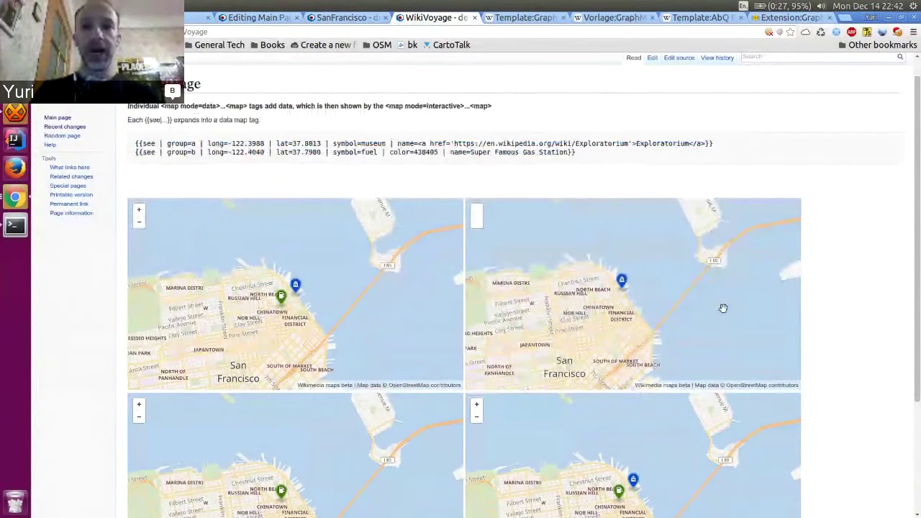
scroll(496, 70, down, 1)
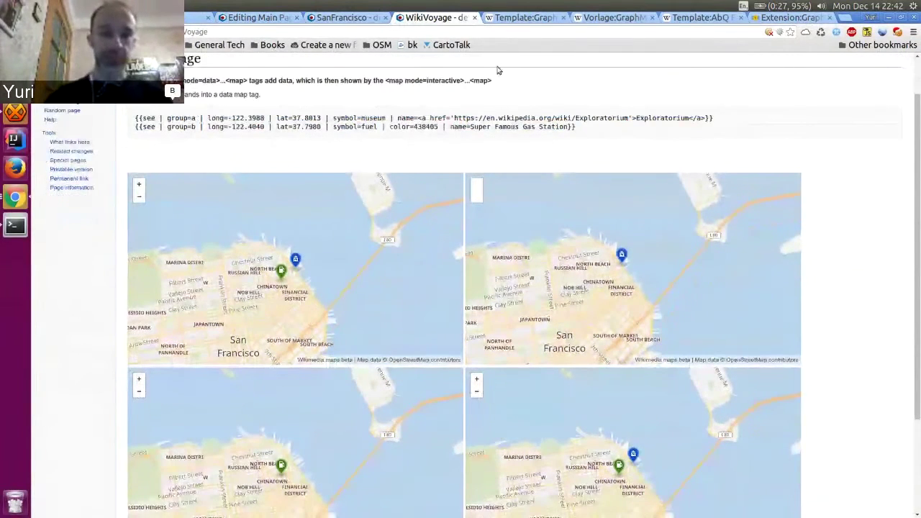
key(ctrl+Tab)
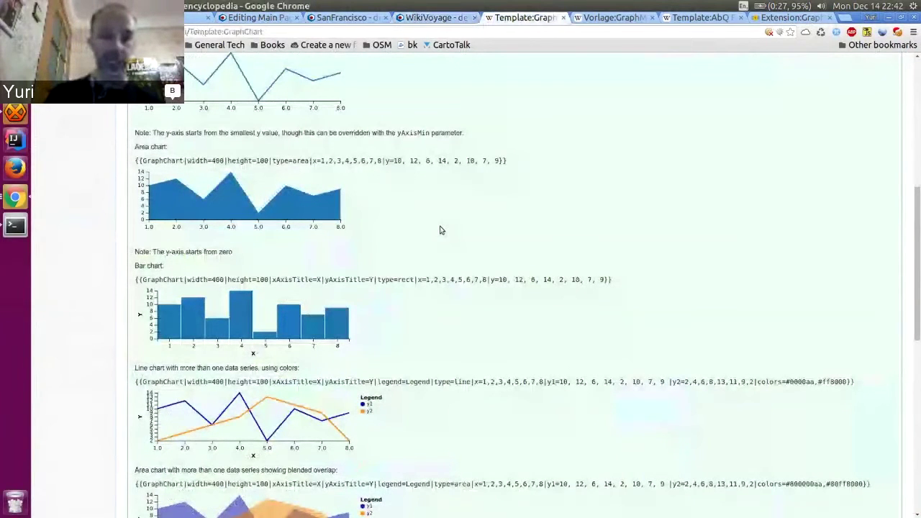
- Browse the Template:GraphChart, Vorlage:GraphMap and Template:AbQ Pie pages, ending on the Extension:Graph demo
scroll(441, 230, up, 5)
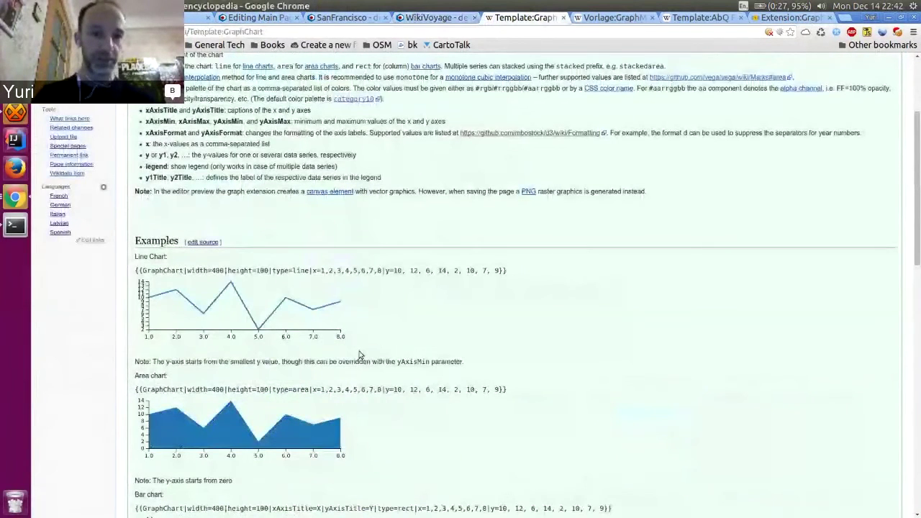
scroll(360, 356, up, 4)
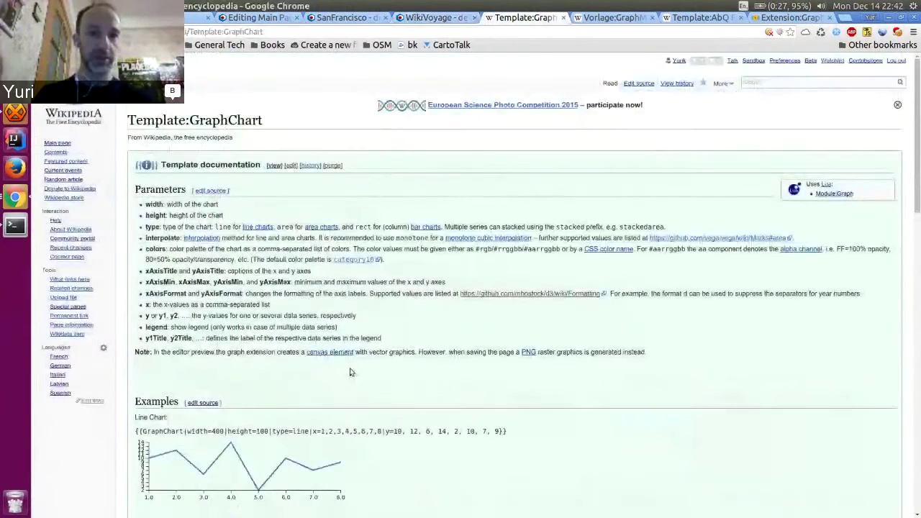
triple_click(230, 119)
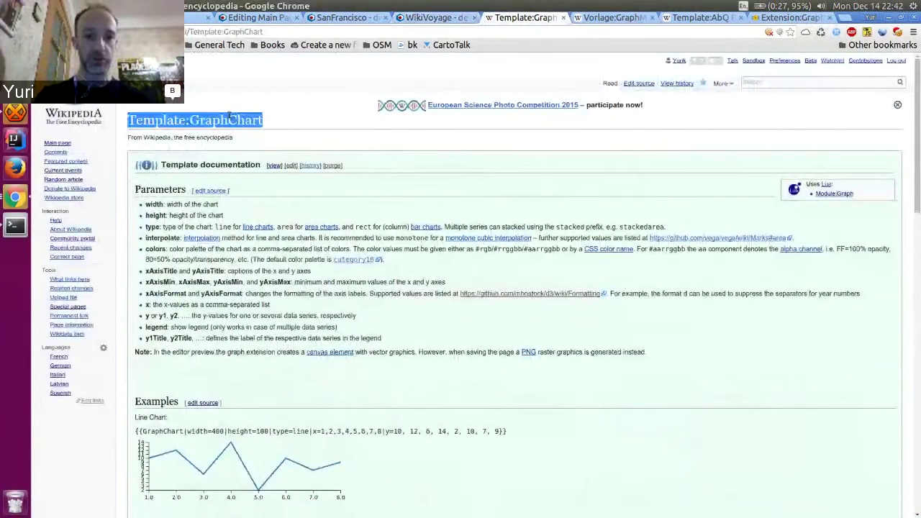
scroll(627, 364, down, 8)
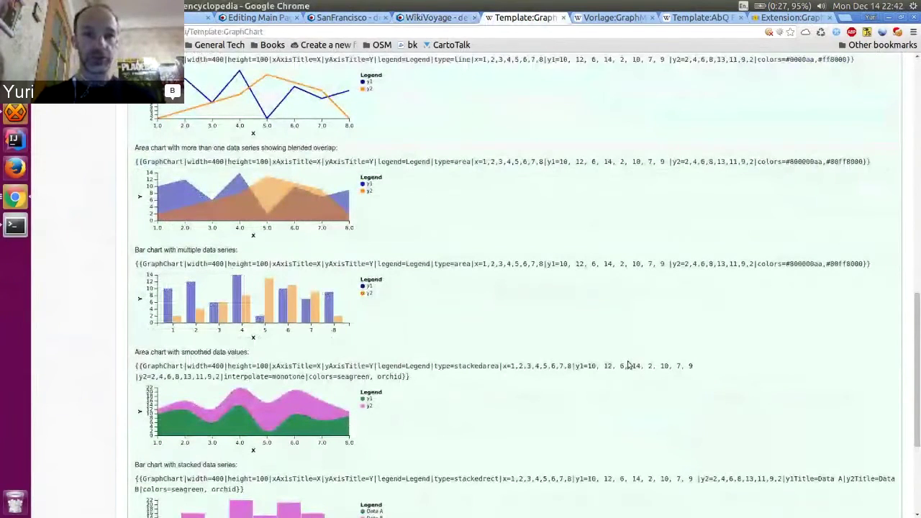
key(ctrl+Tab)
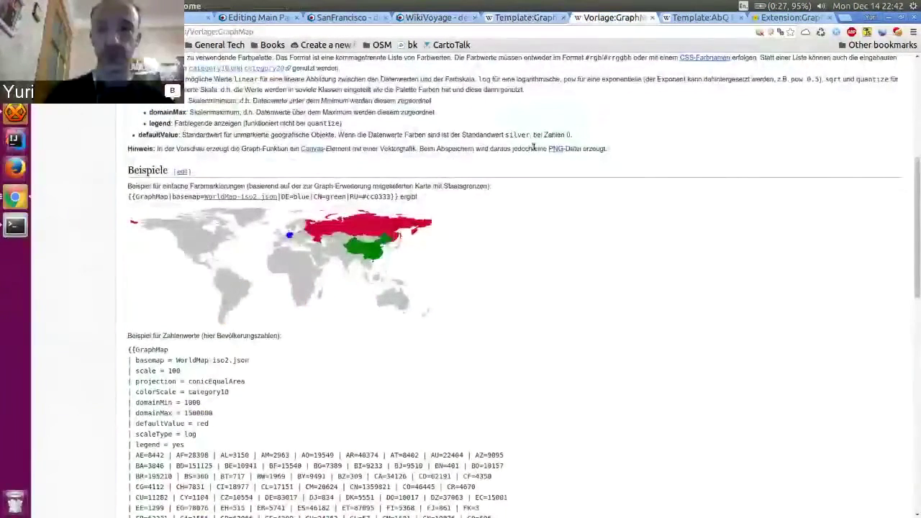
scroll(534, 147, down, 5)
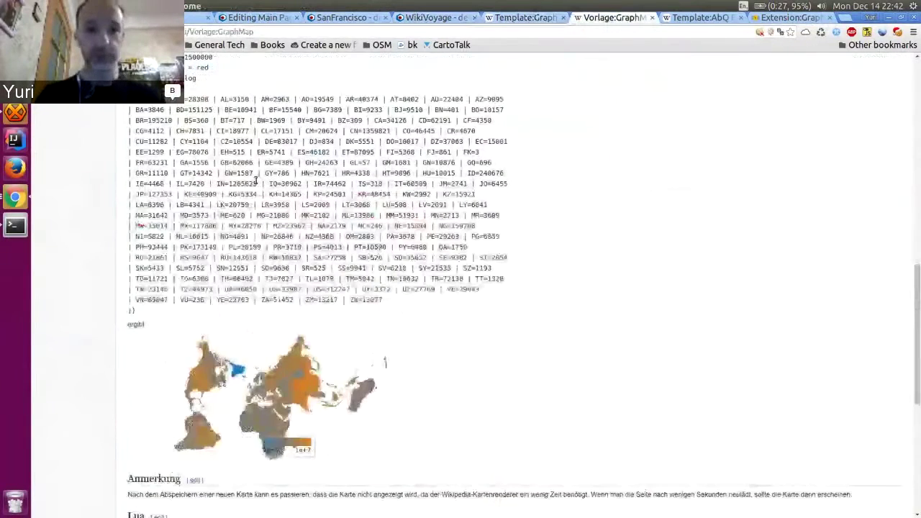
key(ctrl+Tab)
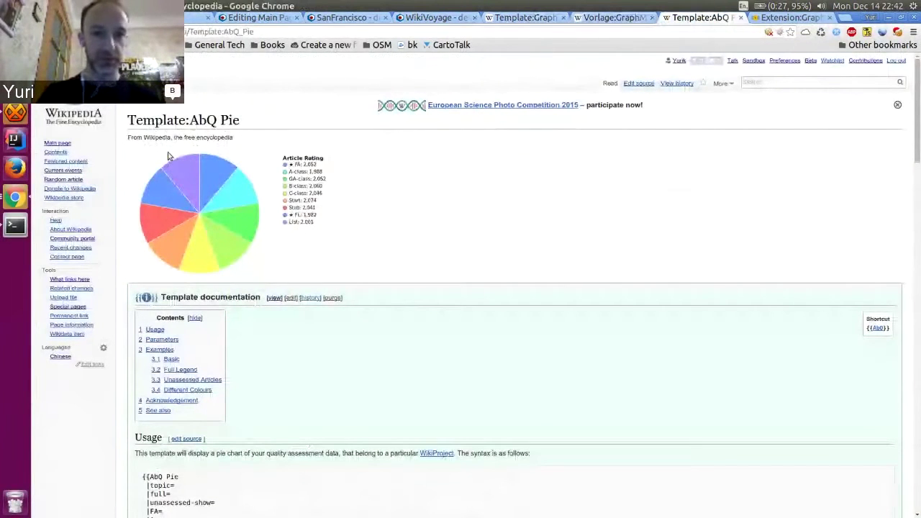
scroll(168, 156, down, 8)
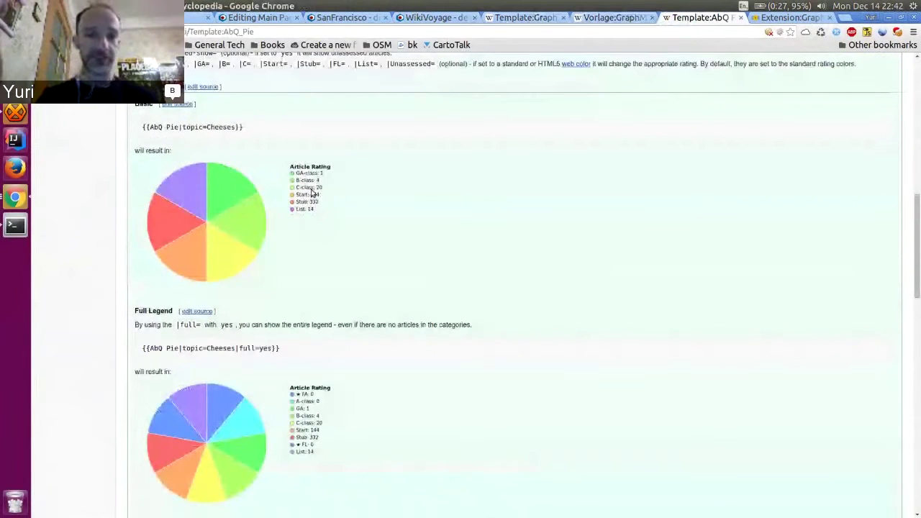
key(ctrl+Tab)
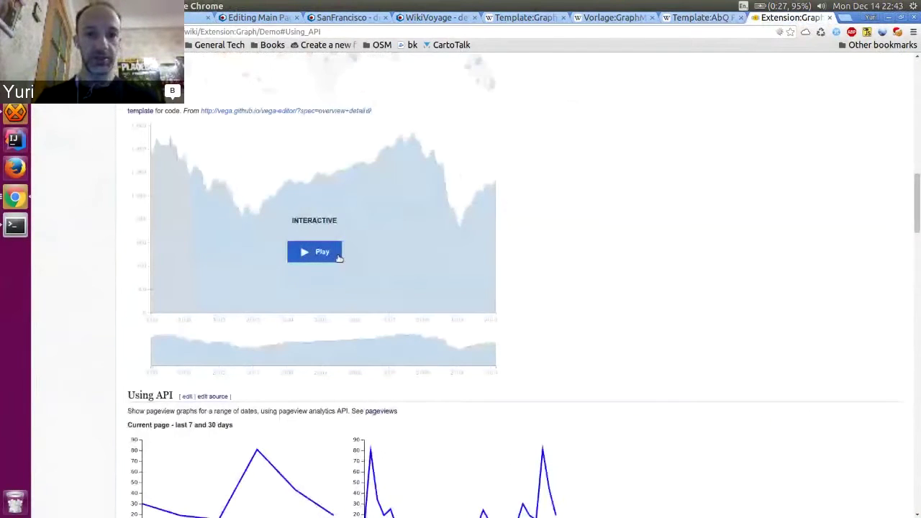
- Play the overview-and-detail area chart and zoom its detail to 2003–2005, then 2007–2008
click(322, 252)
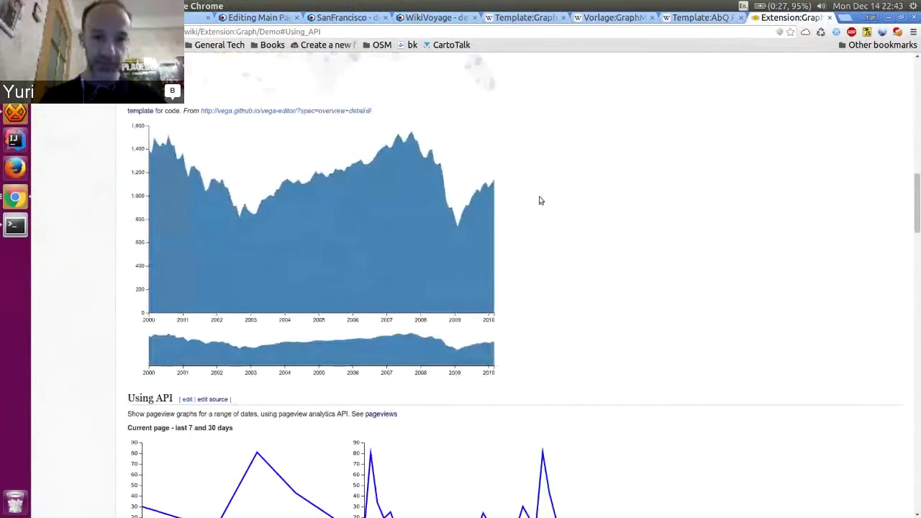
mouse_move(266, 343)
mouse_down()
mouse_move(353, 350)
mouse_move(336, 352)
mouse_up()
drag(434, 354, 400, 363)
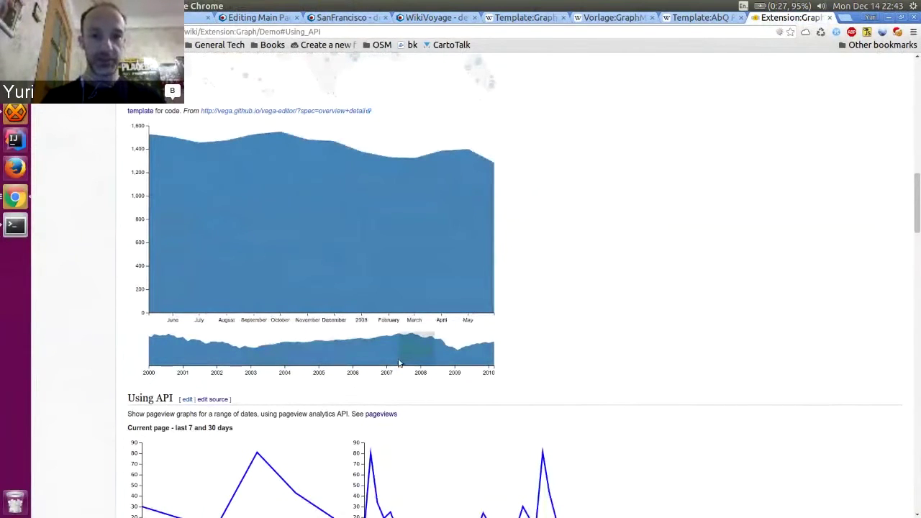
- Start the Flight Routes in USA map and inspect routes at several airports
scroll(400, 363, up, 3)
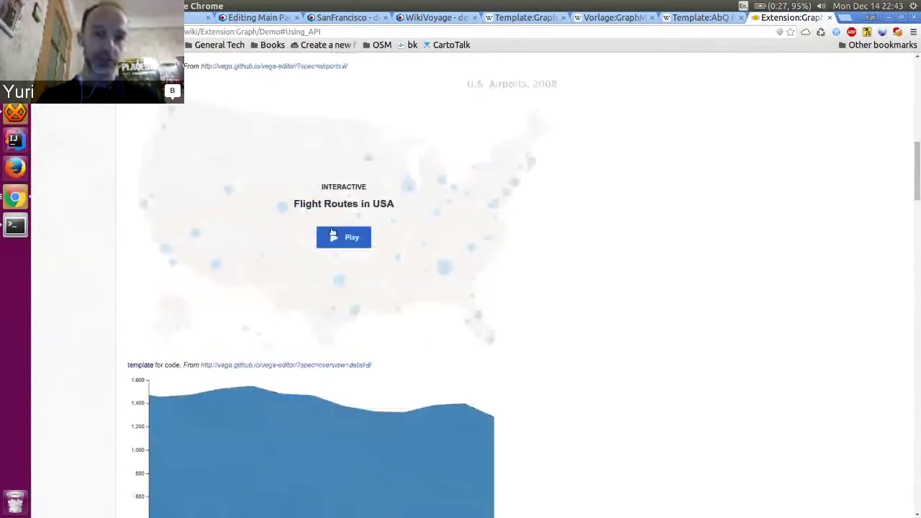
click(332, 233)
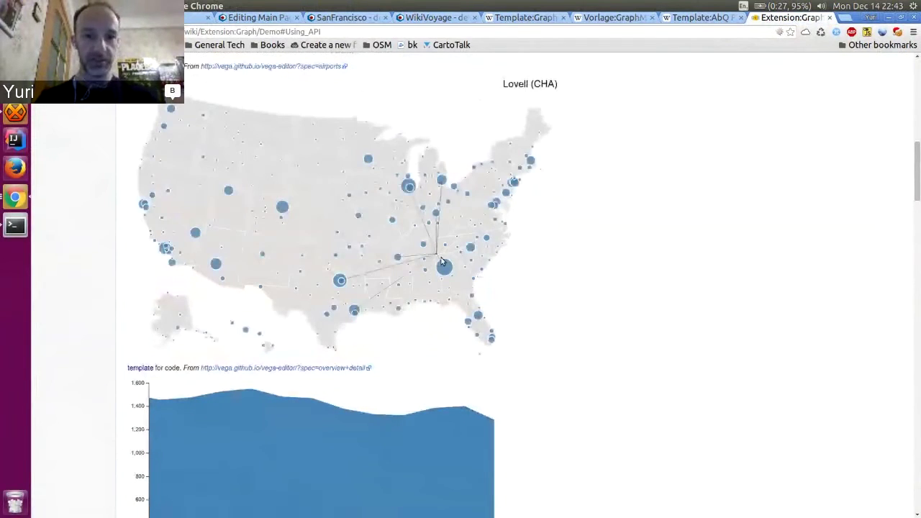
mouse_move(341, 283)
mouse_move(282, 205)
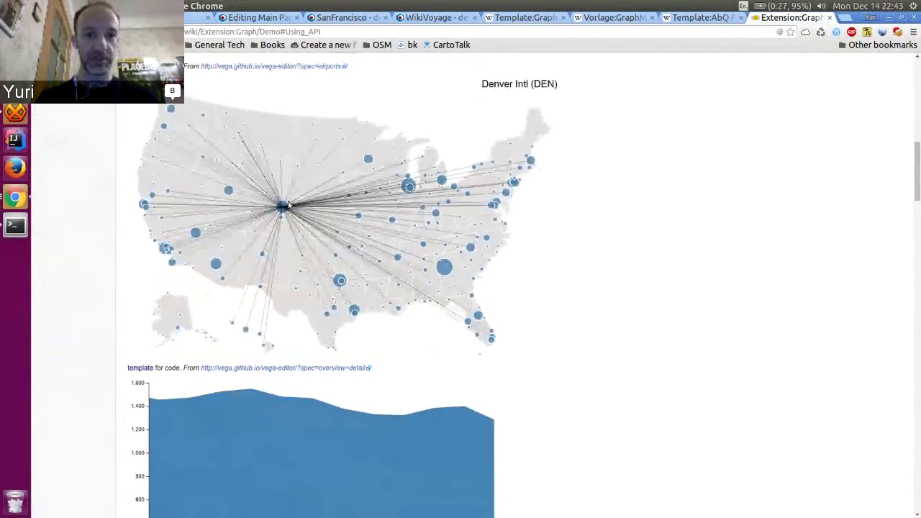
mouse_move(178, 327)
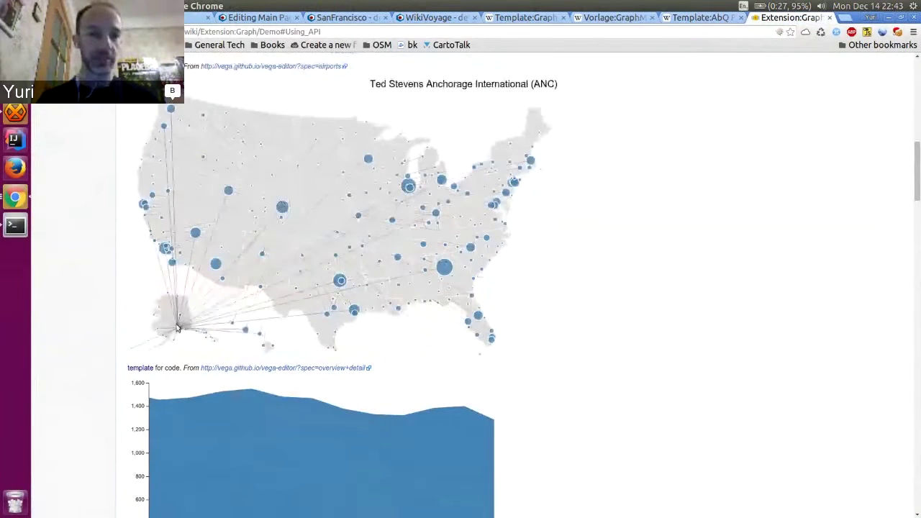
mouse_move(269, 165)
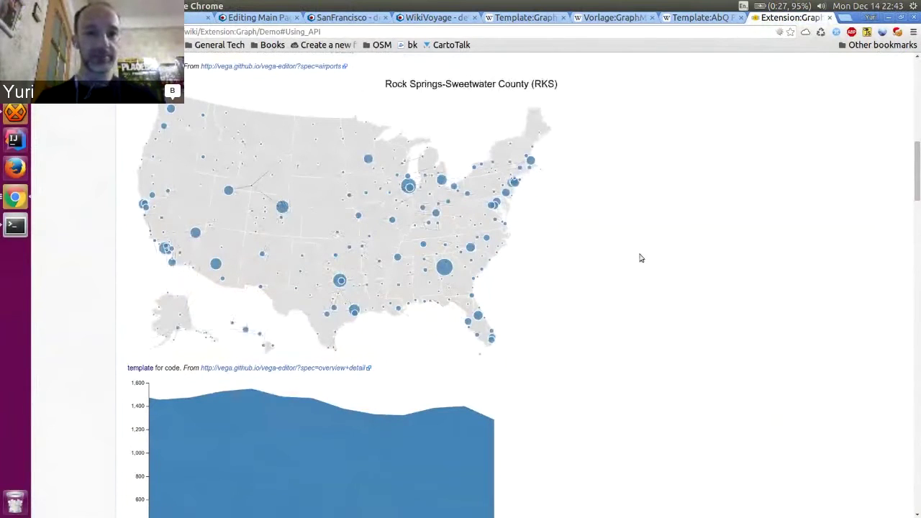
- Play the Life Expectancy vs Family Size graph and drag the scatter back to year 1975
scroll(641, 258, up, 5)
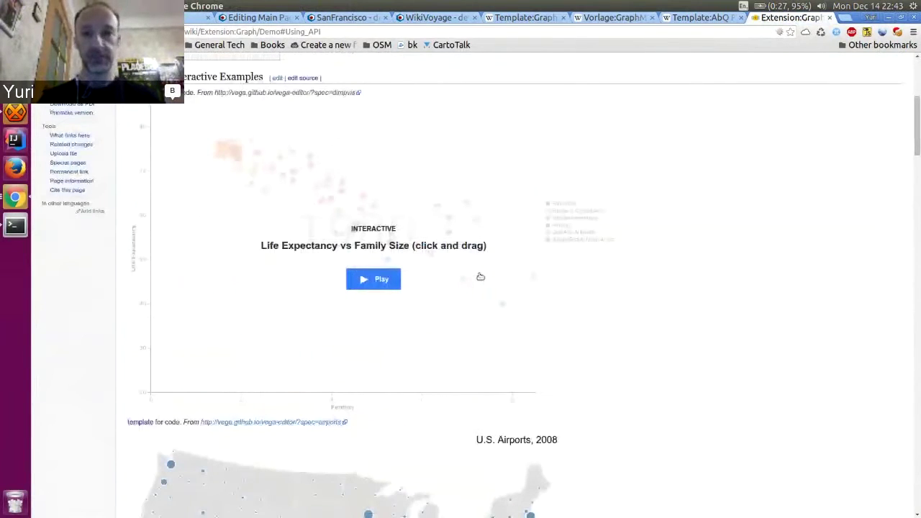
click(374, 279)
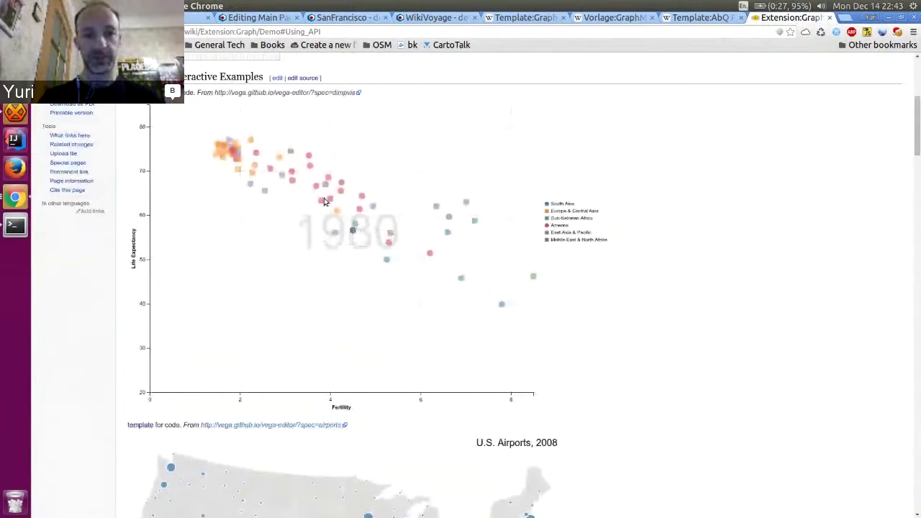
drag(324, 202, 346, 211)
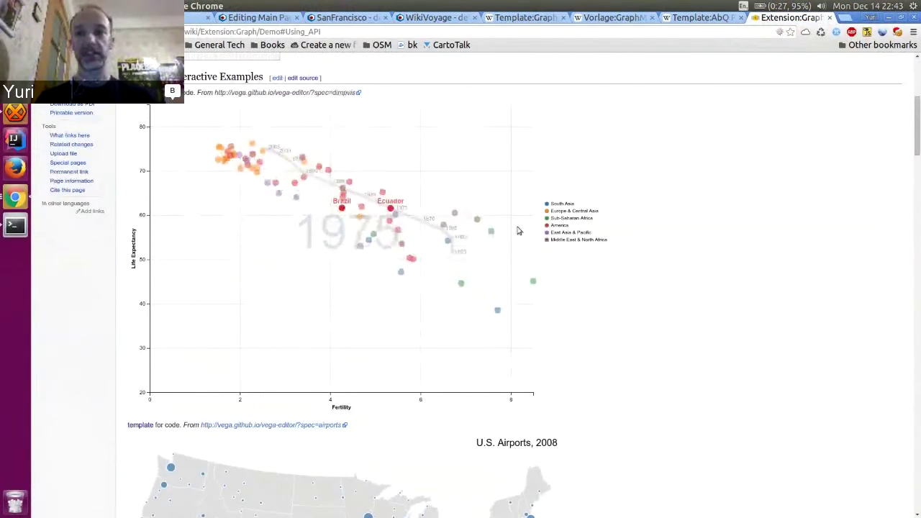
scroll(660, 259, up, 5)
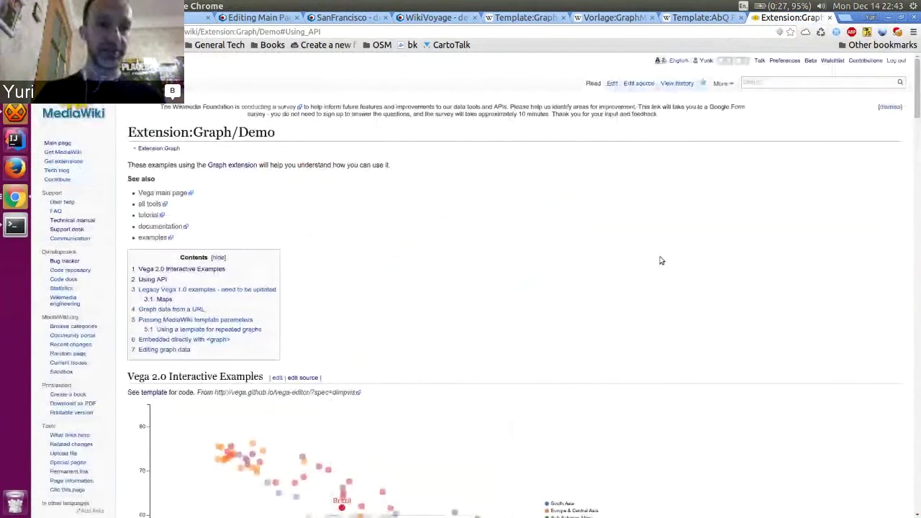
- Switch back to the Tile usage dashboard, then stop sharing the screen in the BlueJeans meeting
key(ctrl+Tab)
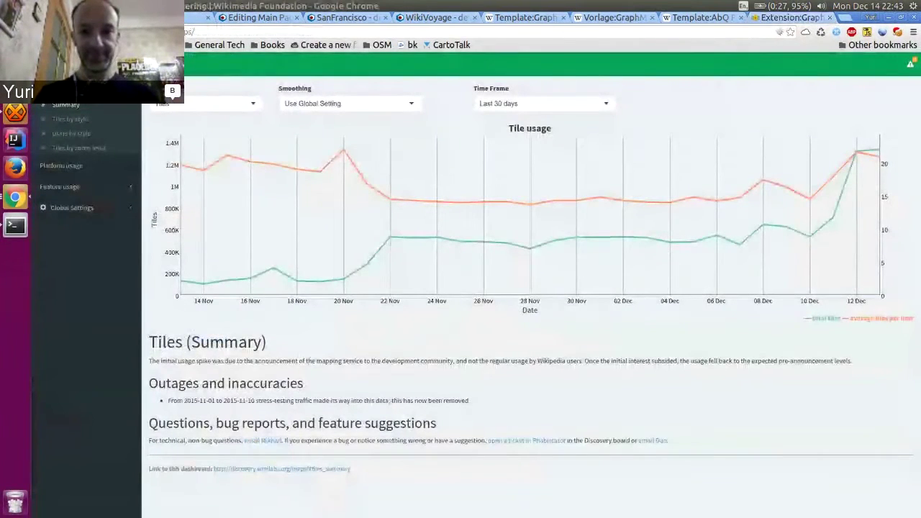
key(alt+Tab)
click(496, 476)
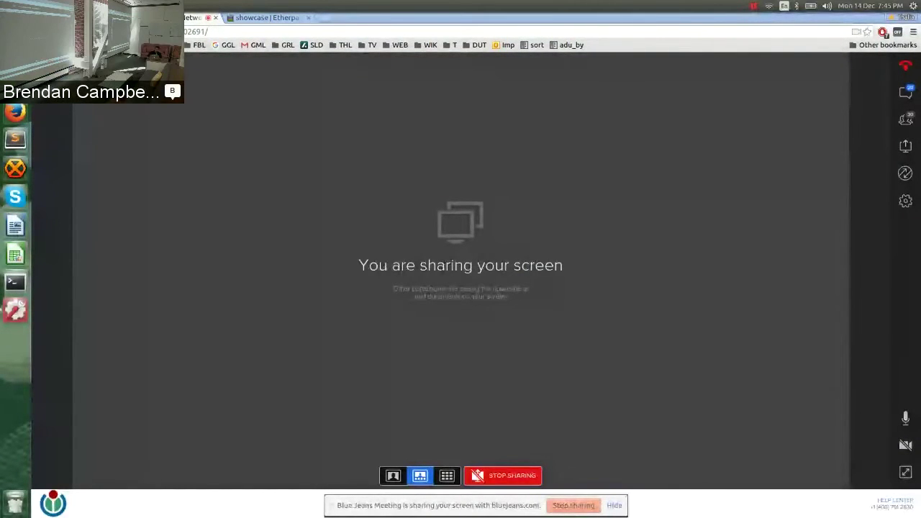
- Switch to the Editing Equation page and open, then dismiss, the Insert menu
key(ctrl+shift+Tab)
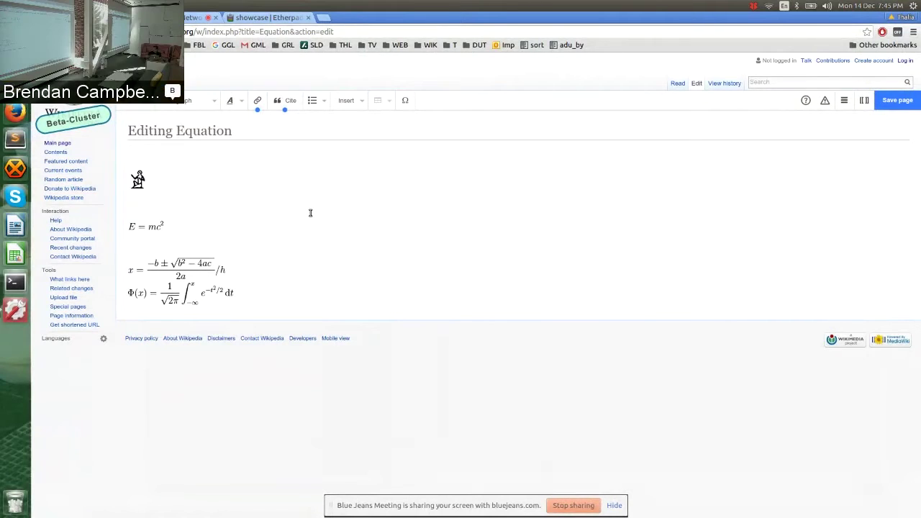
click(349, 104)
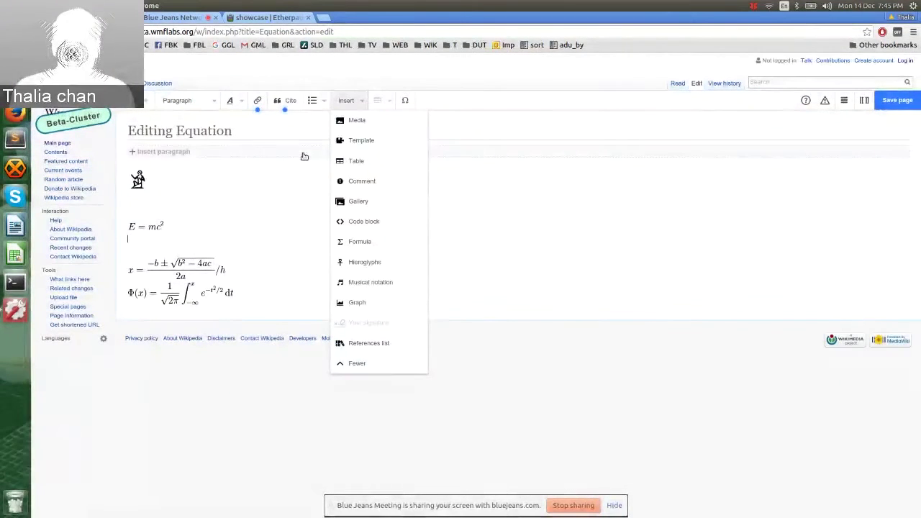
key(Escape)
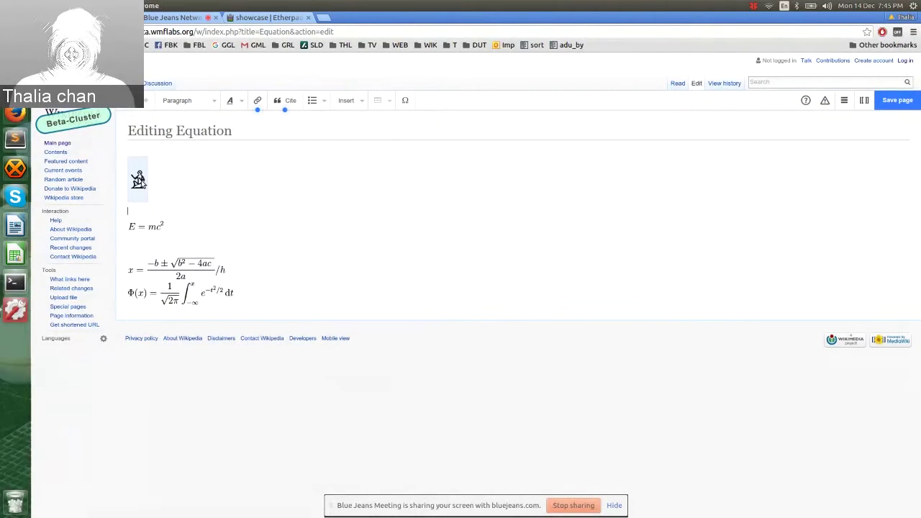
- Edit the hieroglyph source with A2, close the editor without applying, and deselect the hieroglyph
click(140, 182)
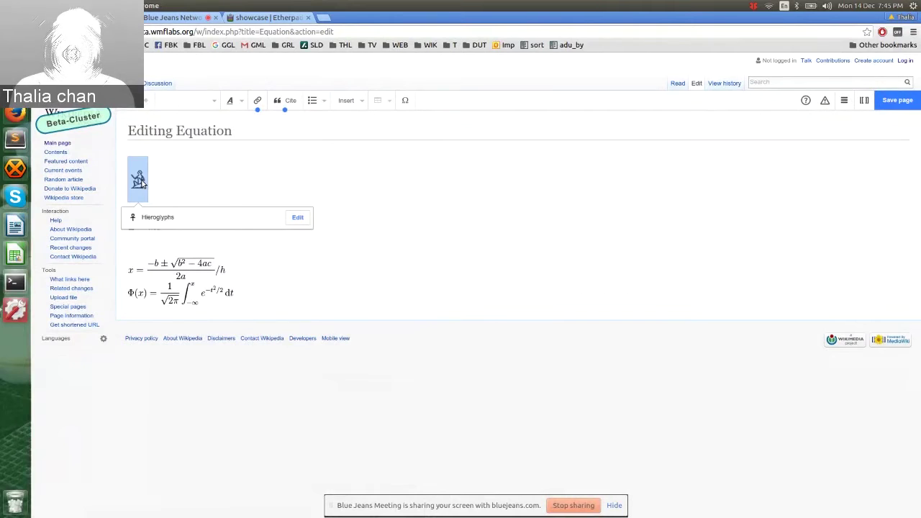
click(298, 218)
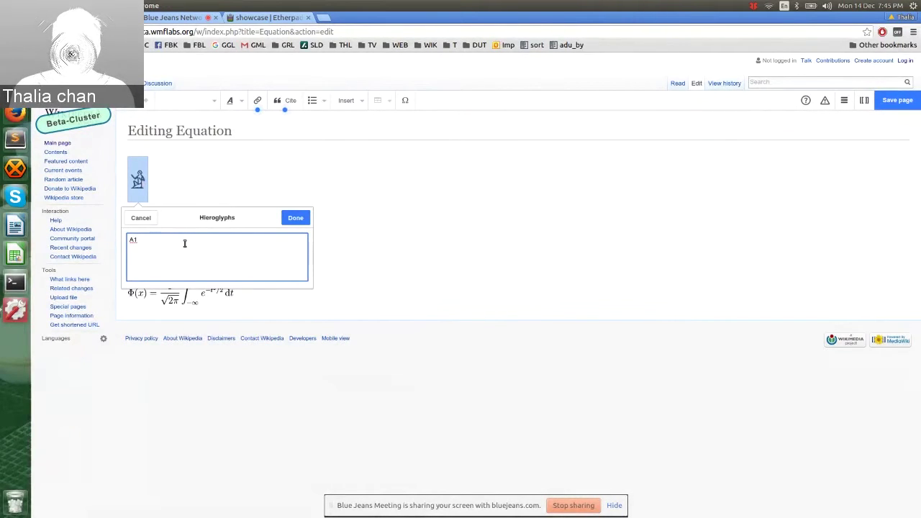
text(A2)
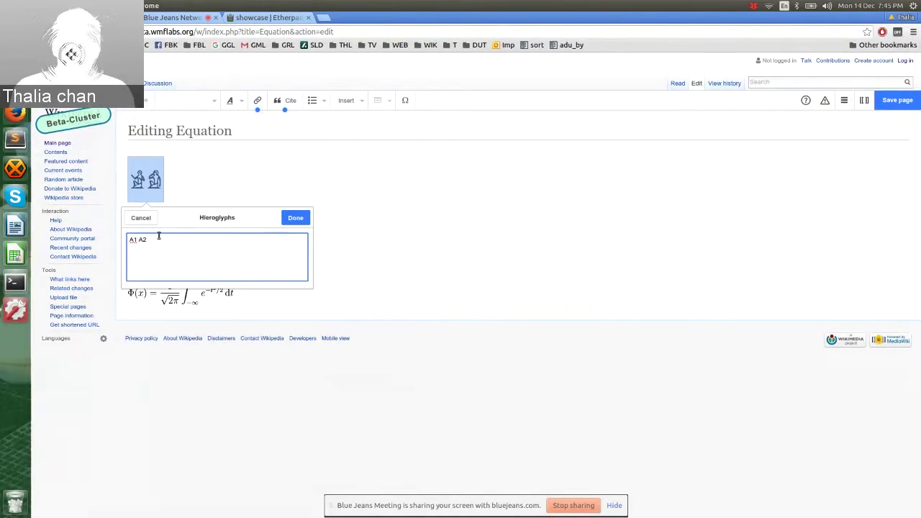
click(148, 223)
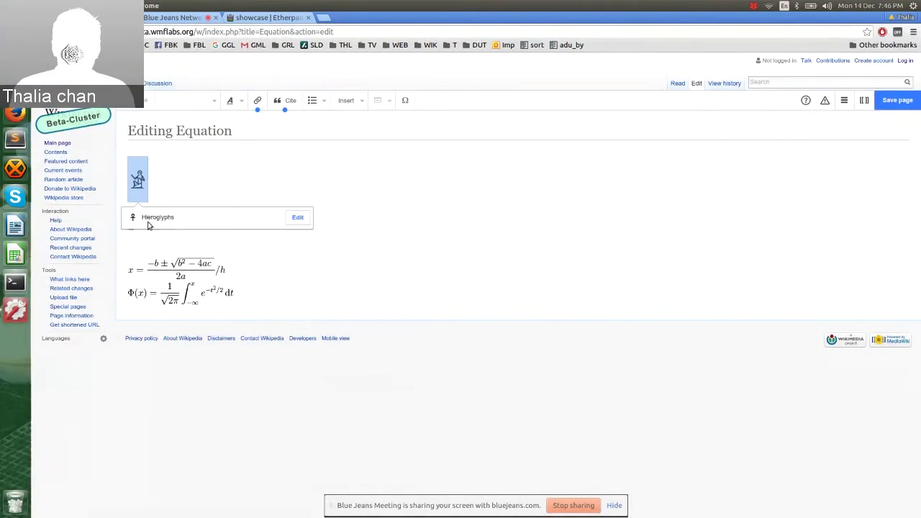
click(226, 189)
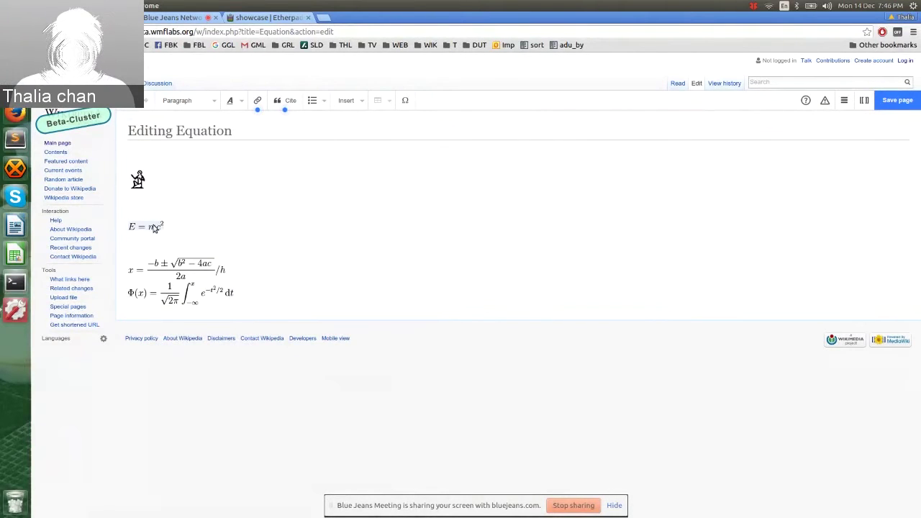
- Replace the E=mc² formula source with \sum x and scroll the symbol palette to the top
click(154, 228)
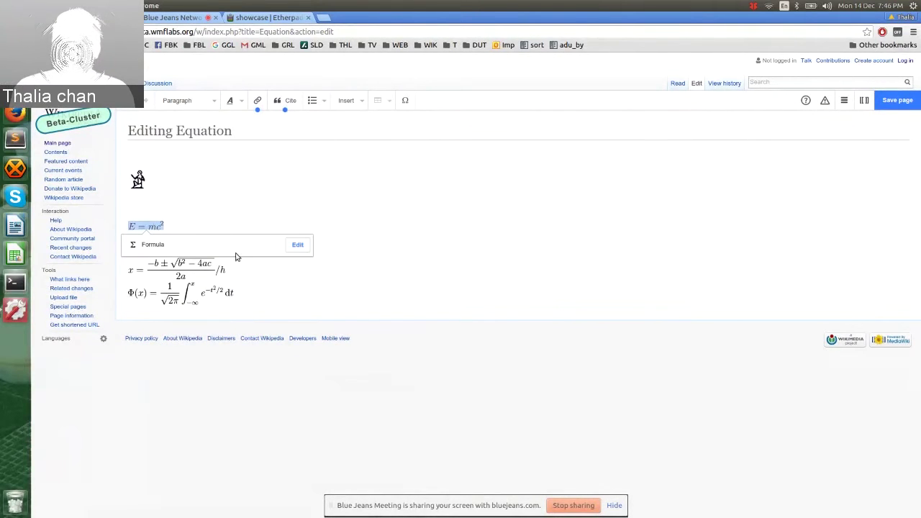
click(300, 246)
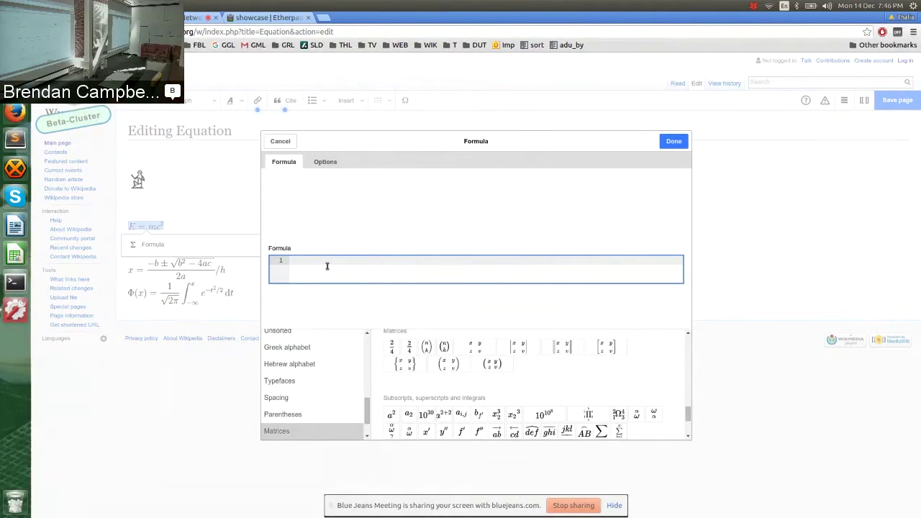
text(\sum x)
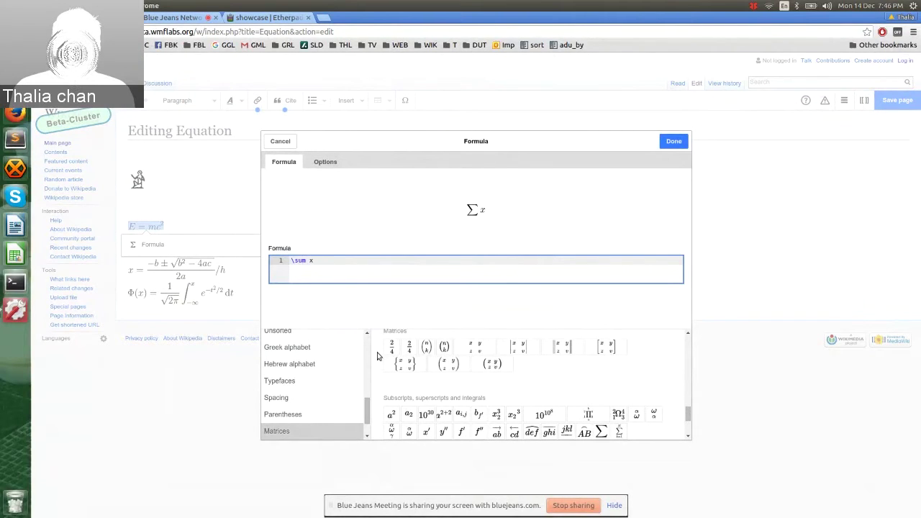
click(689, 416)
drag(689, 416, 687, 314)
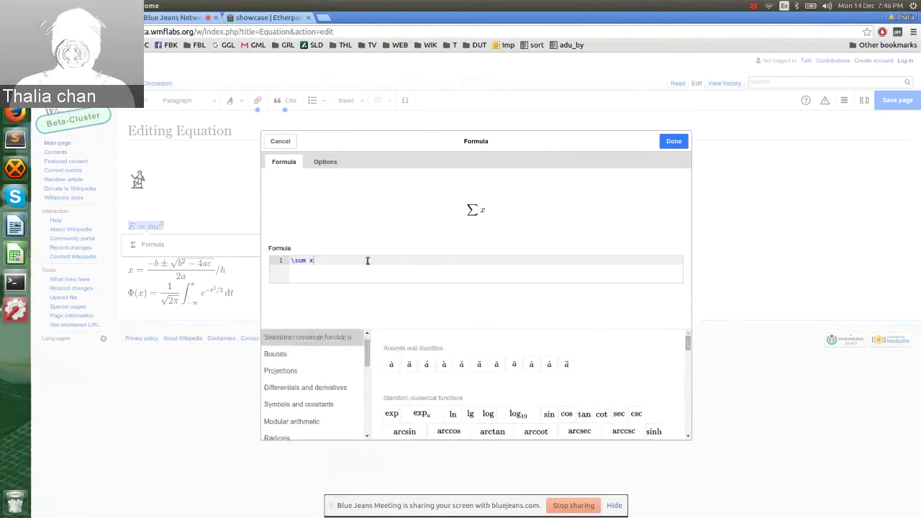
key(BackSpace)
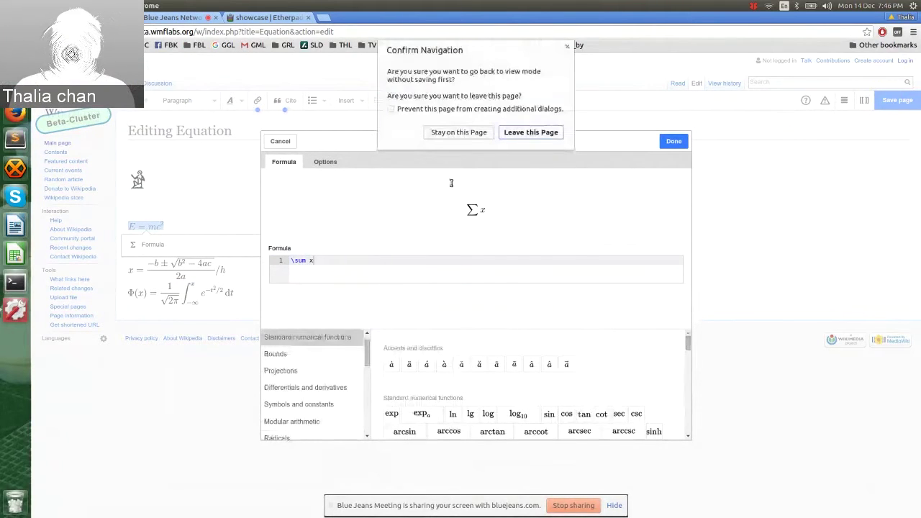
- Stay in the editor, delete the trailing x and insert log x from the palette
click(457, 133)
click(348, 261)
key(BackSpace)
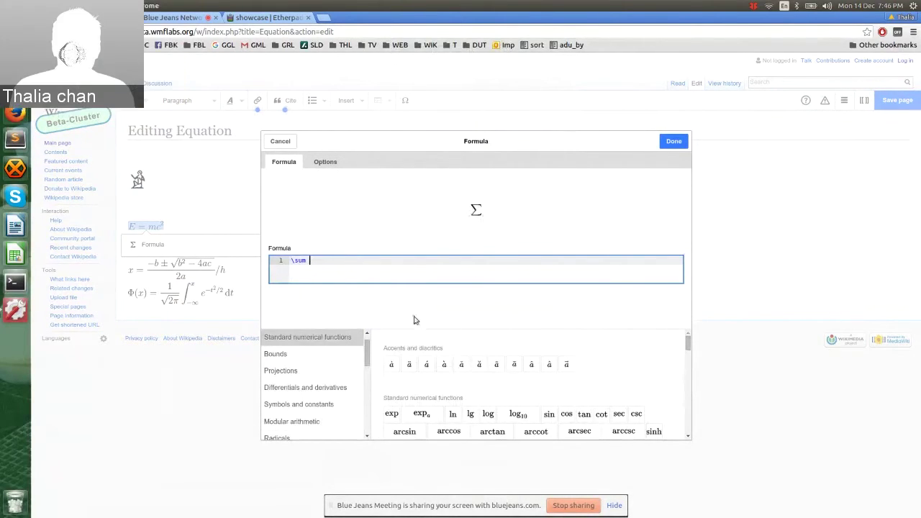
click(487, 415)
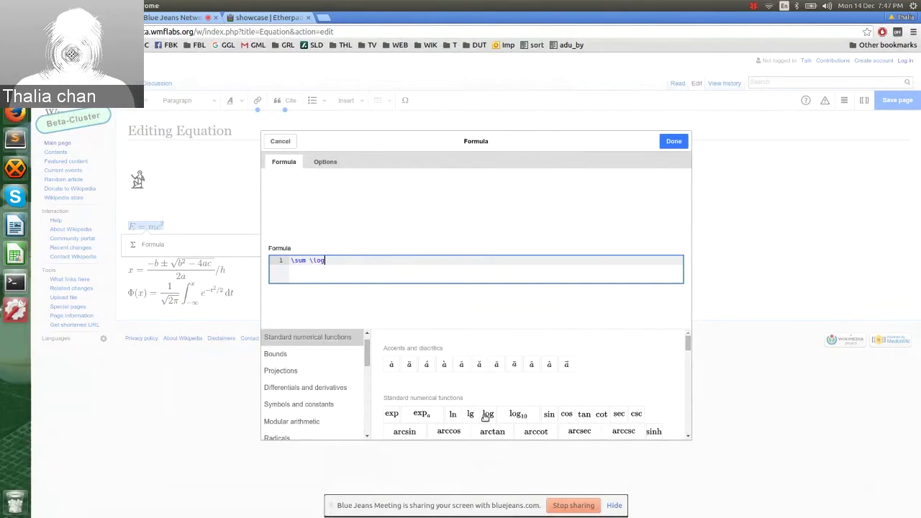
text(x)
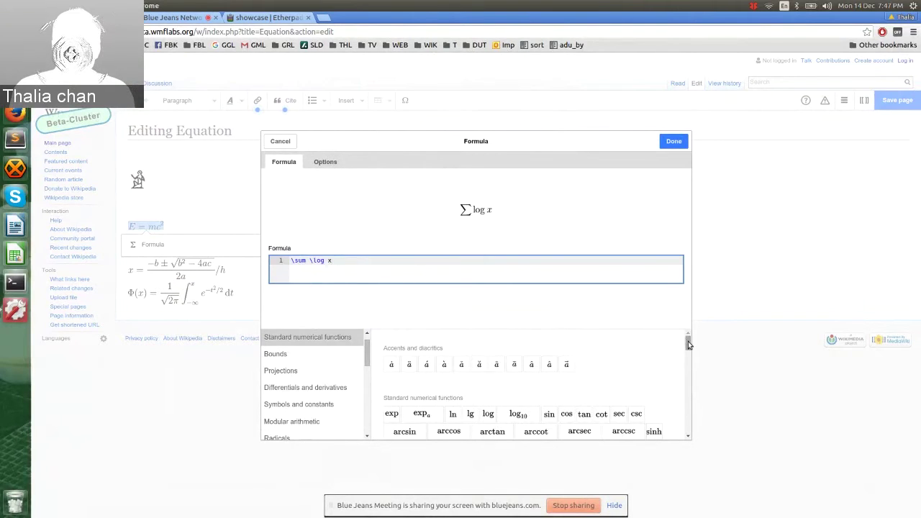
mouse_move(688, 341)
mouse_down()
mouse_move(688, 370)
mouse_move(687, 339)
mouse_up()
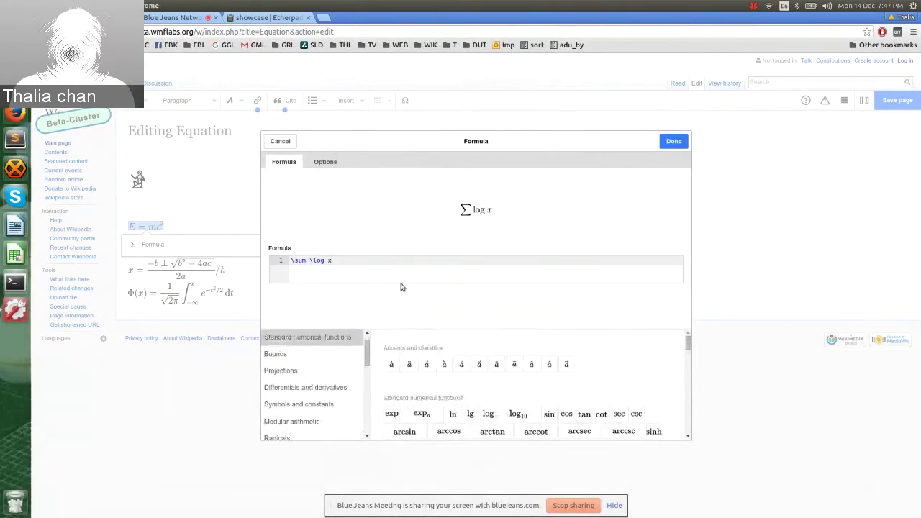
- Replace the trailing log x with the subscript-base \log_{x} and add y after it
click(324, 261)
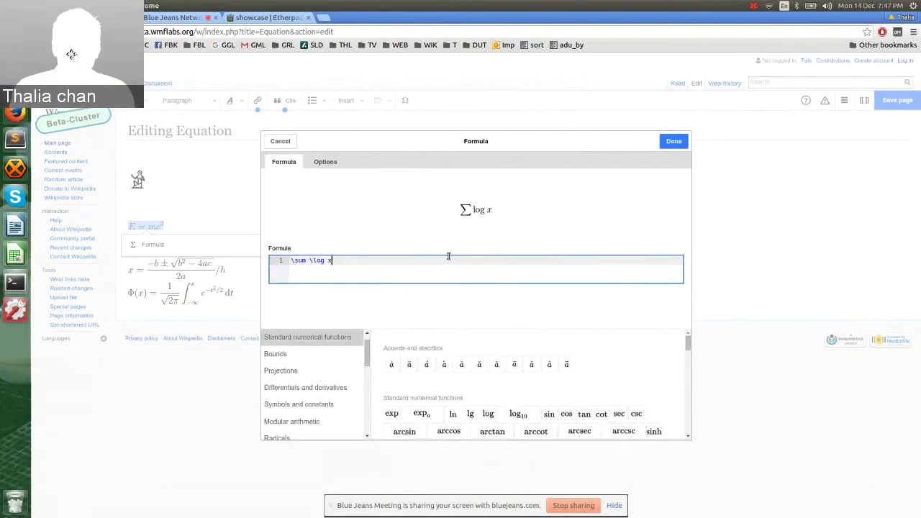
key(shift+Left)
key(shift+Left)
key(shift+Left)
key(shift+Left)
key(shift+Left)
key(BackSpace)
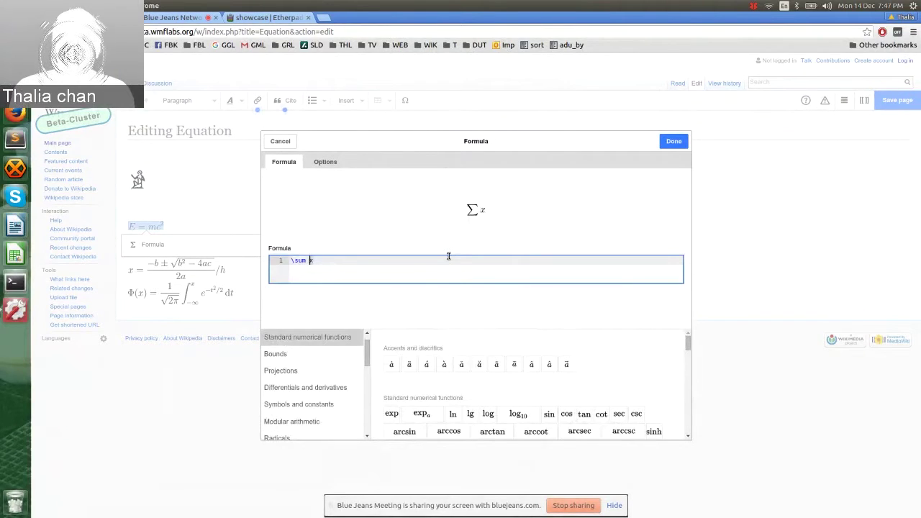
click(516, 415)
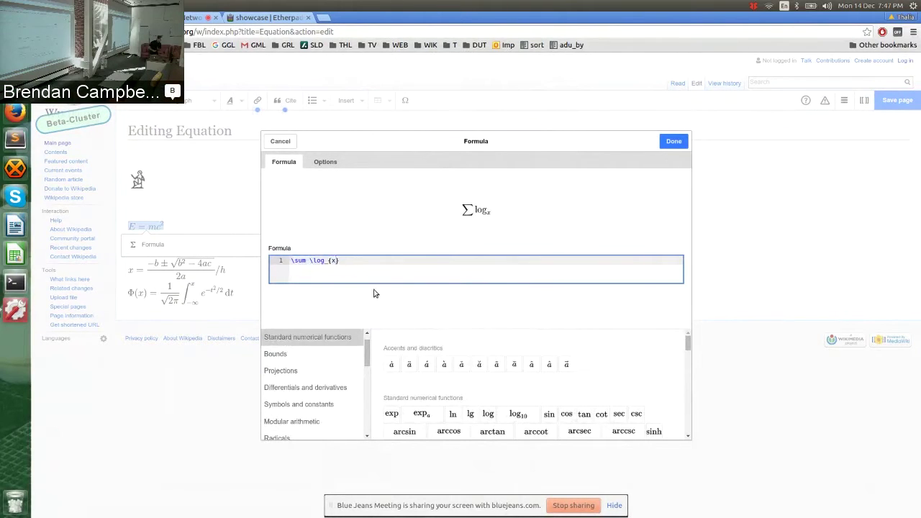
key(Right)
text(y)
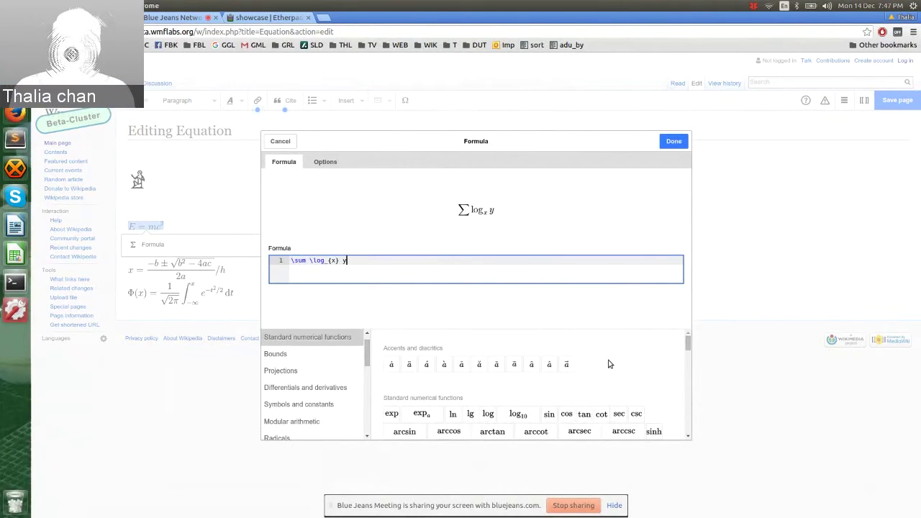
- Delete the trailing y, clear the whole formula, and type \sum
click(688, 346)
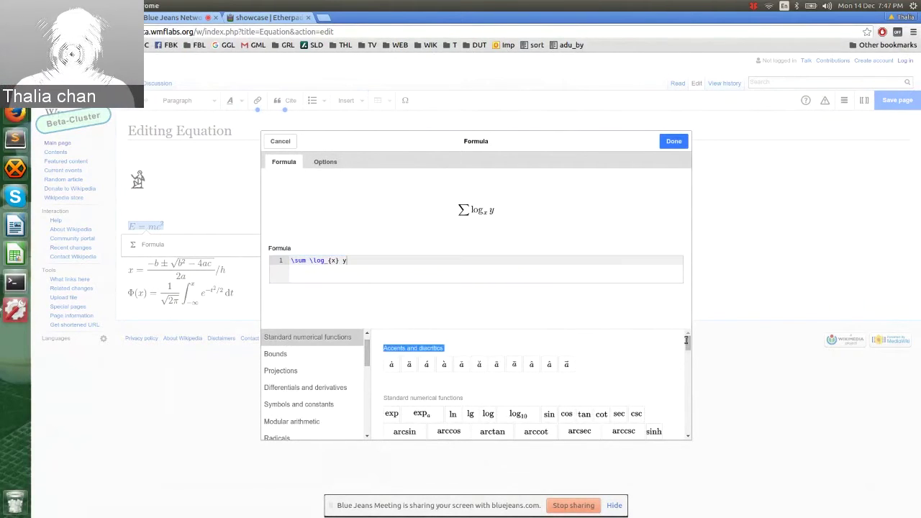
click(385, 263)
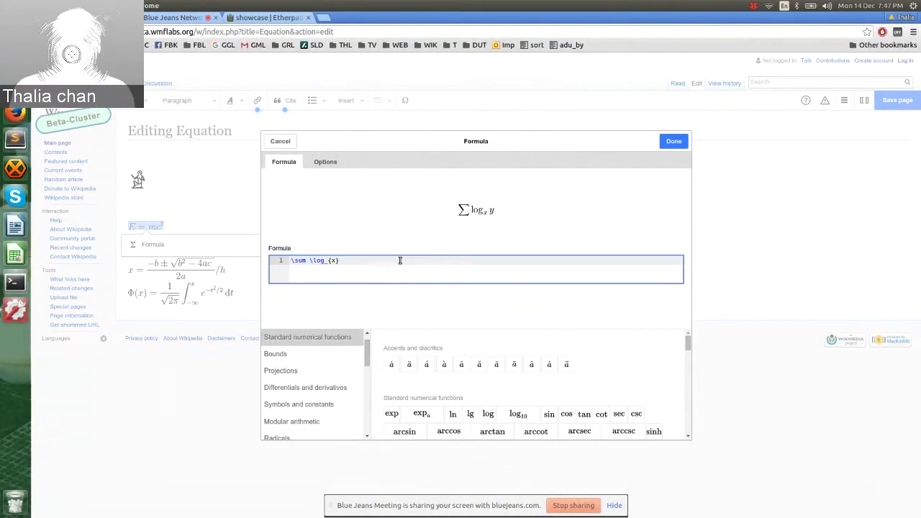
key(BackSpace)
key(BackSpace)
drag(338, 260, 257, 263)
key(BackSpace)
text(\sum)
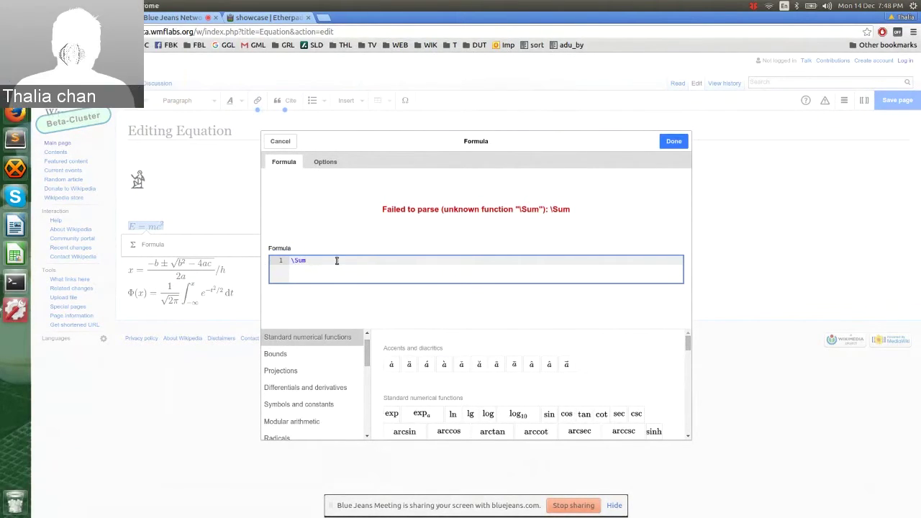
- Remove the mistyped \Sum and insert a plain 2×2 matrix with entries 1, 2, 0, 1
drag(689, 348, 689, 422)
scroll(602, 389, up, 2)
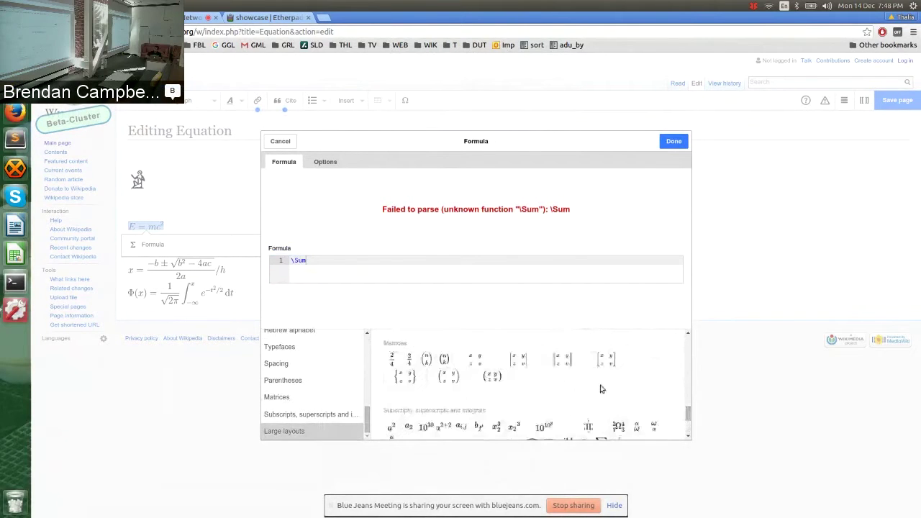
drag(364, 266, 253, 254)
key(BackSpace)
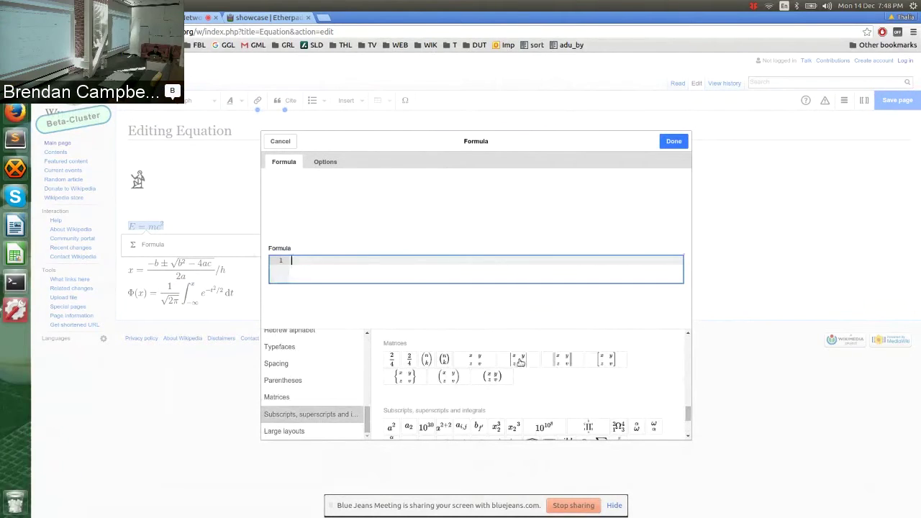
click(475, 360)
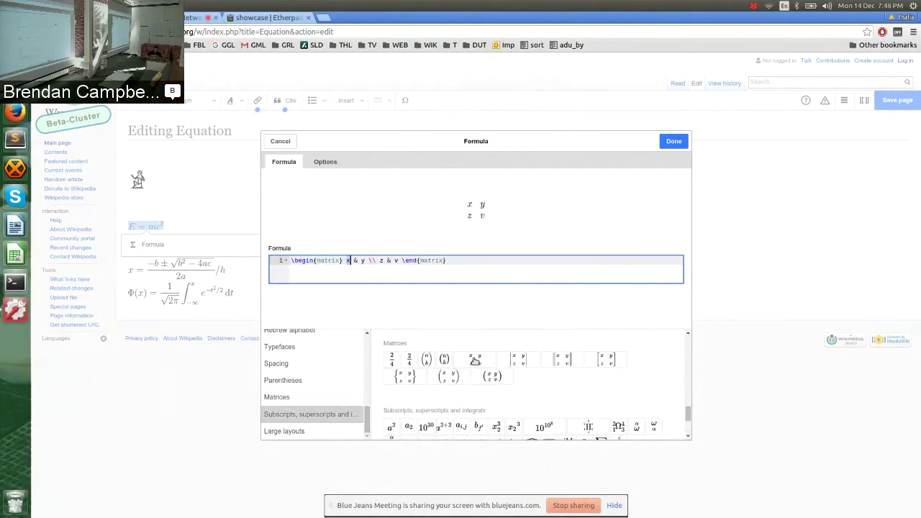
text(1)
text(0)
text(1)
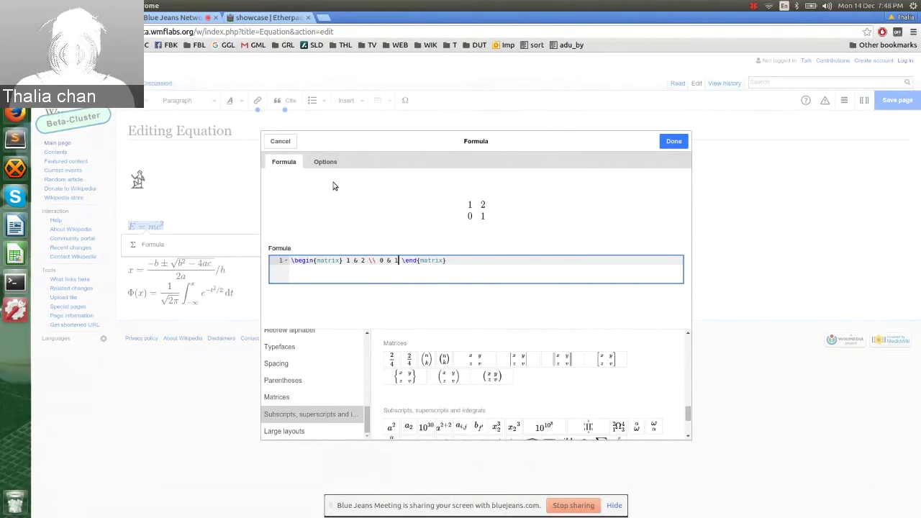
- View the formula's Options and Link ID field, then cancel to discard the changes
click(326, 162)
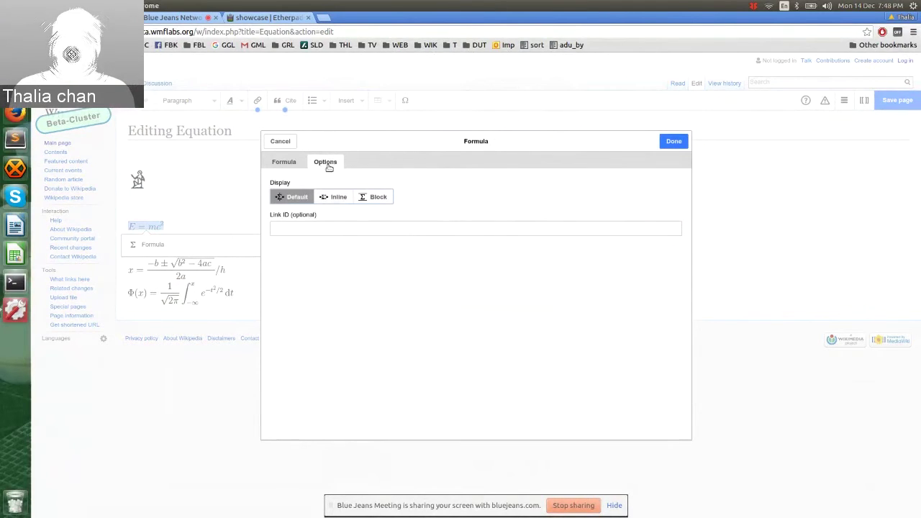
click(320, 228)
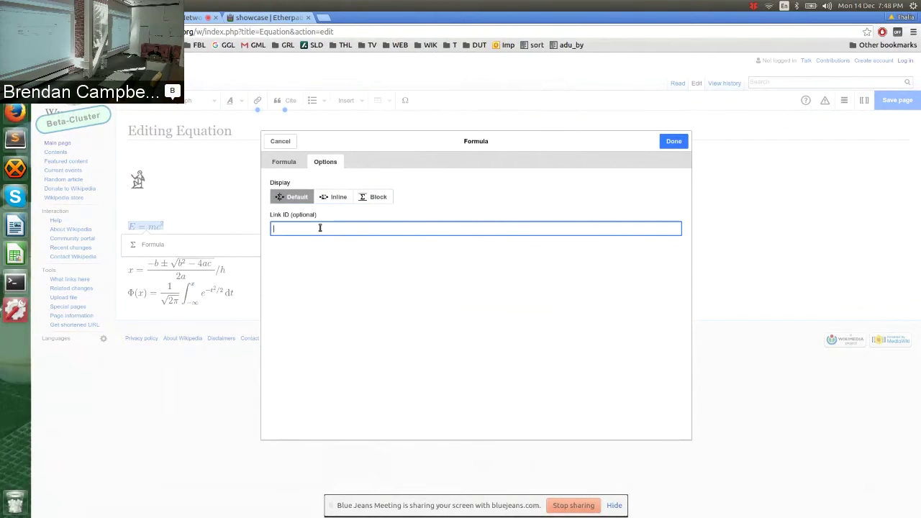
click(280, 142)
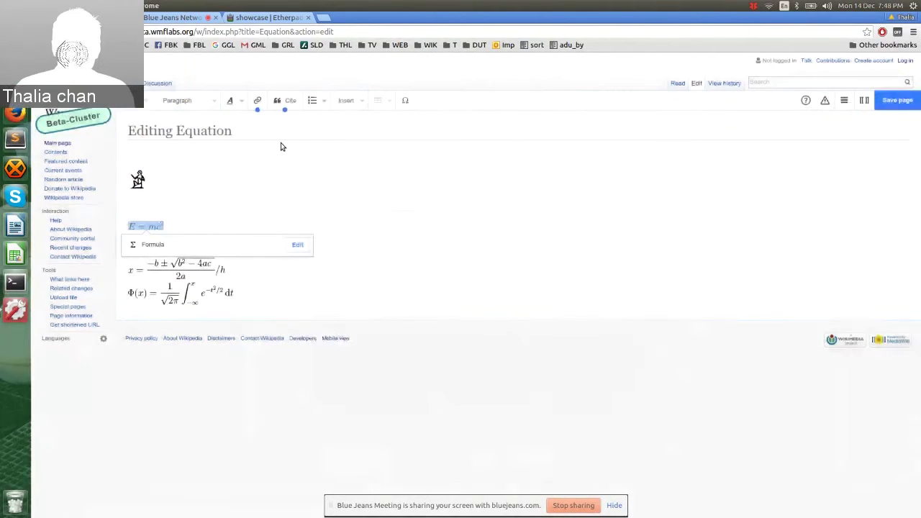
- Place the caret after the quadratic formula, then mute the microphone in the BlueJeans tab
click(371, 196)
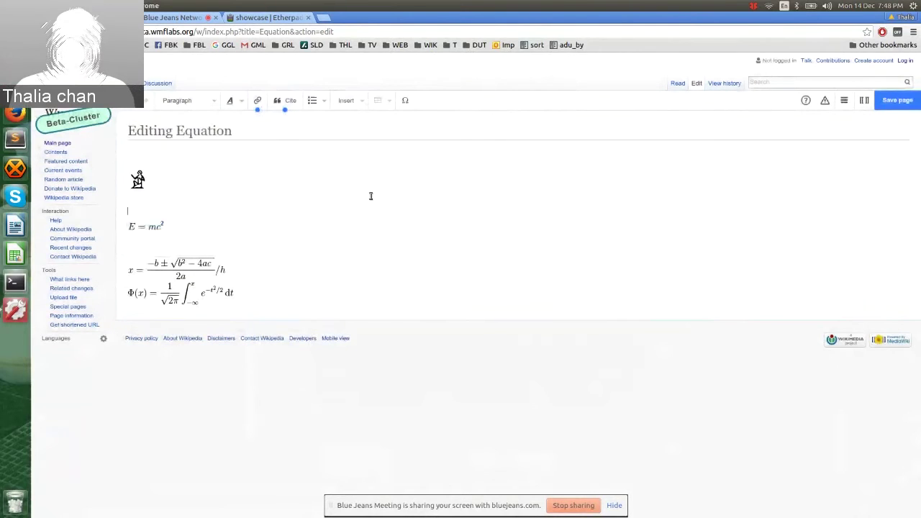
click(412, 275)
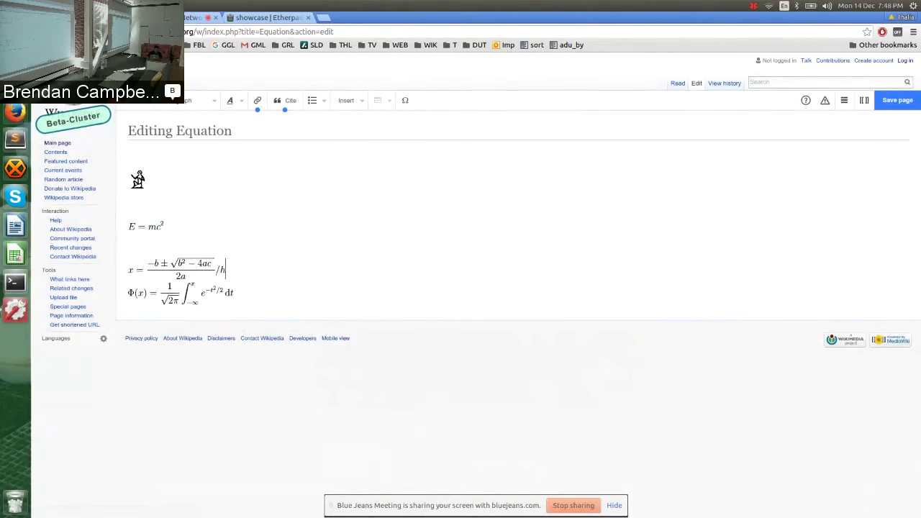
key(ctrl+Tab)
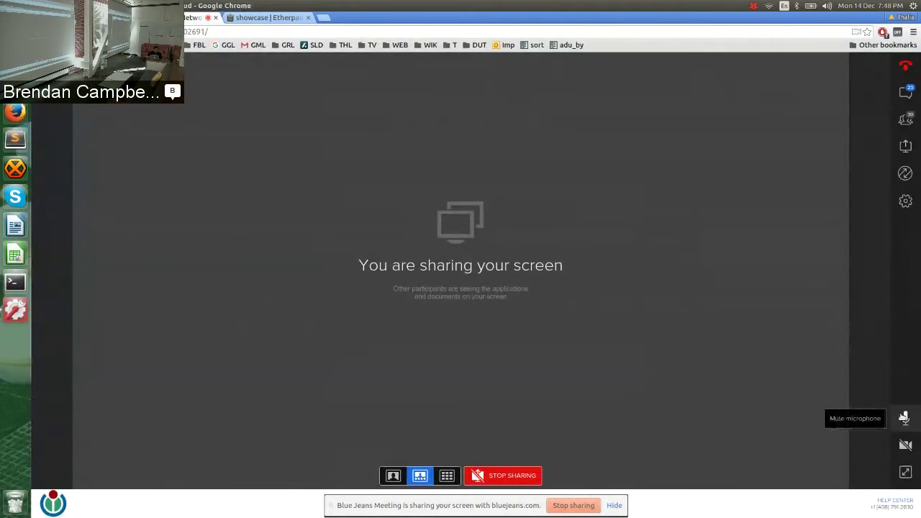
click(905, 418)
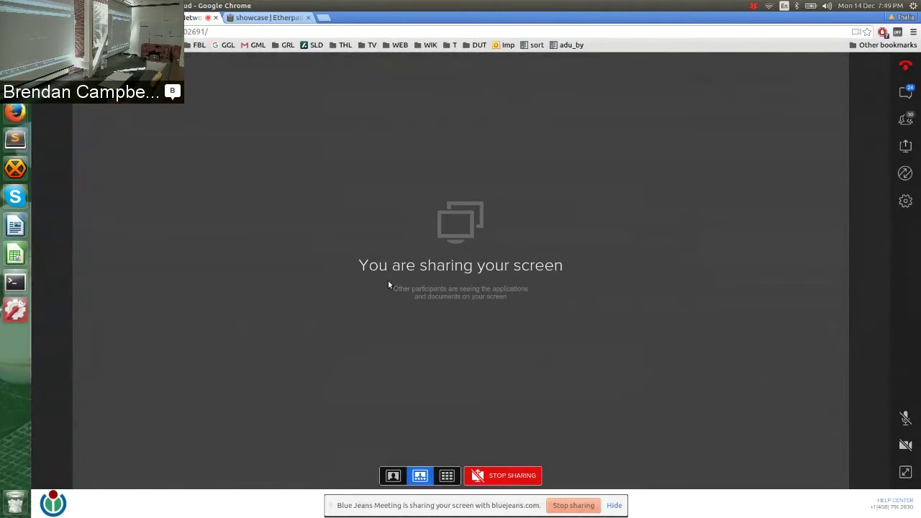
click(270, 21)
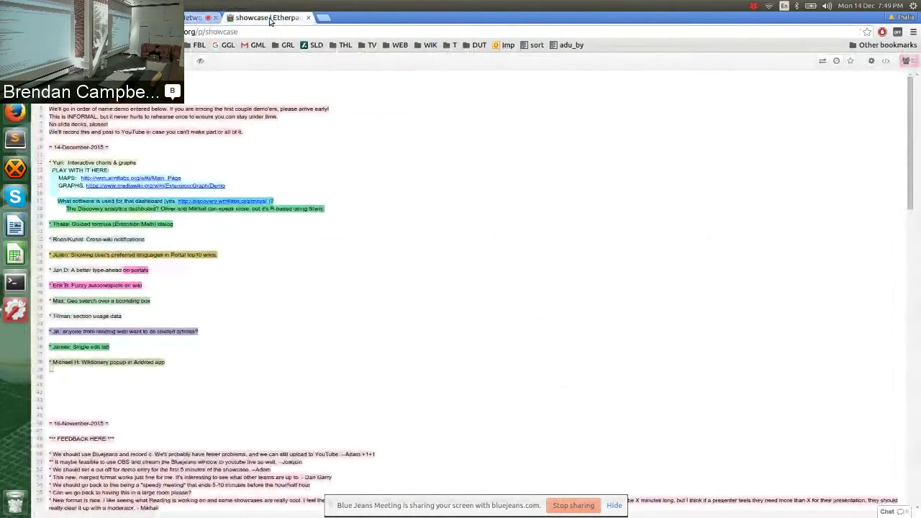
click(194, 17)
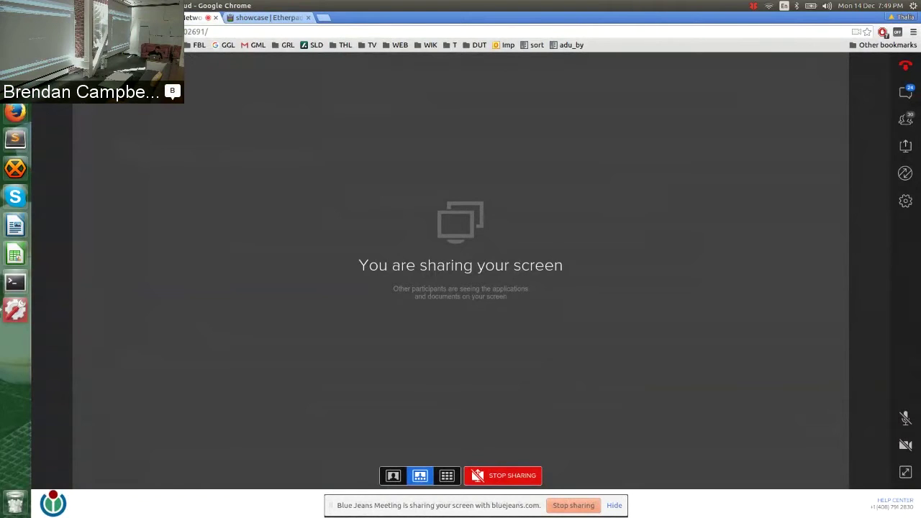
- Stop sharing the screen, then hide the next presenter's Chrome sharing notice
click(512, 476)
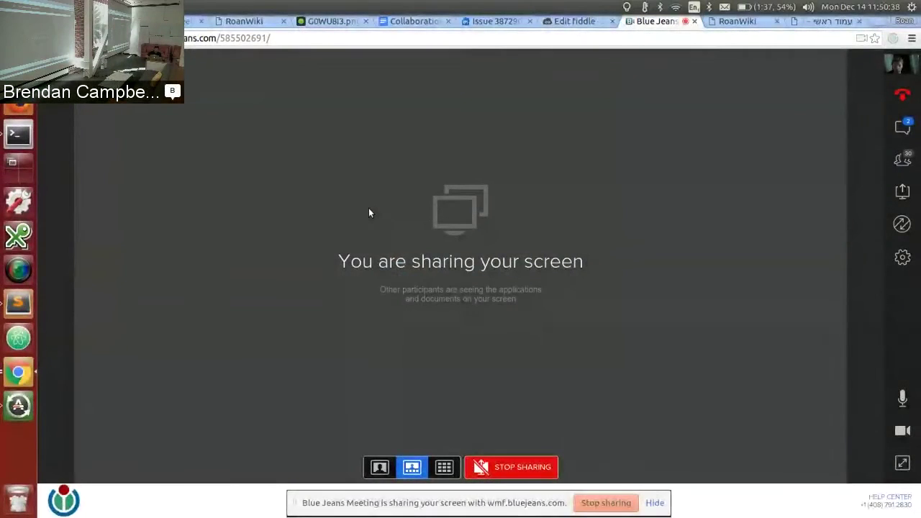
click(654, 504)
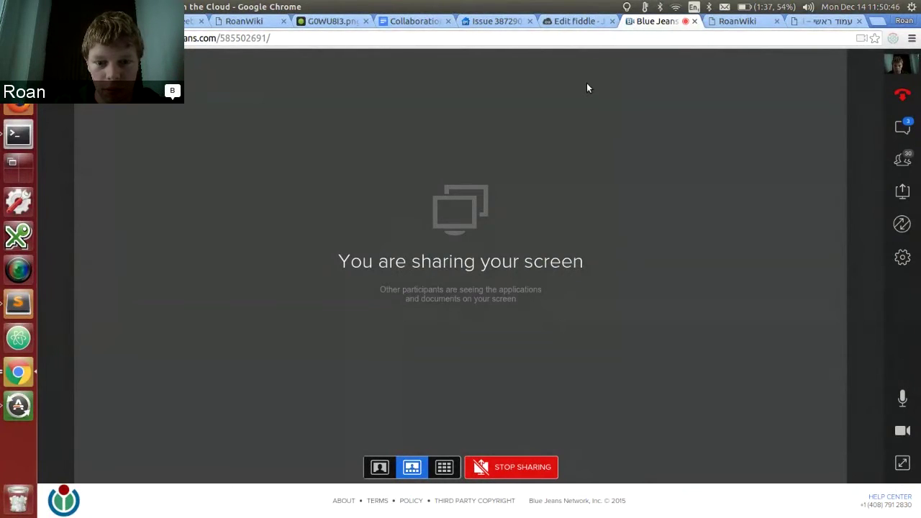
- Return to the RoanWiki tab and show its Messages notifications panel
click(221, 24)
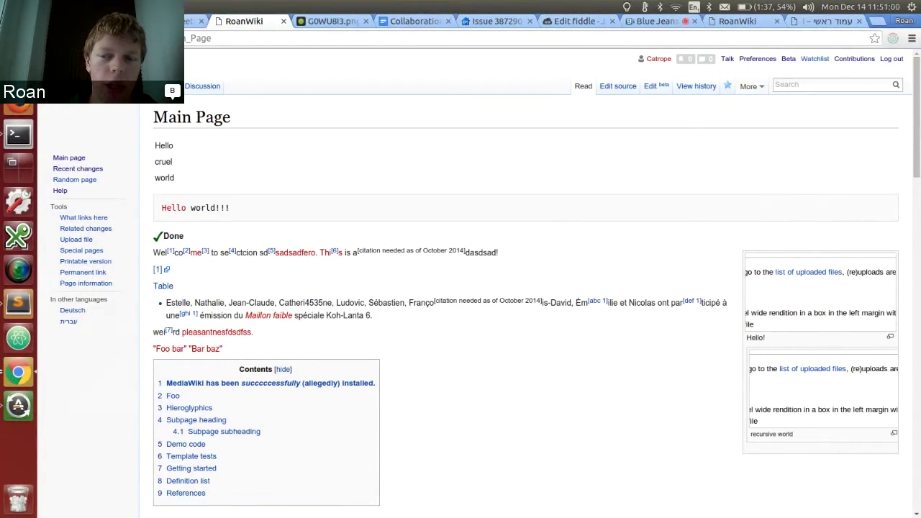
click(705, 59)
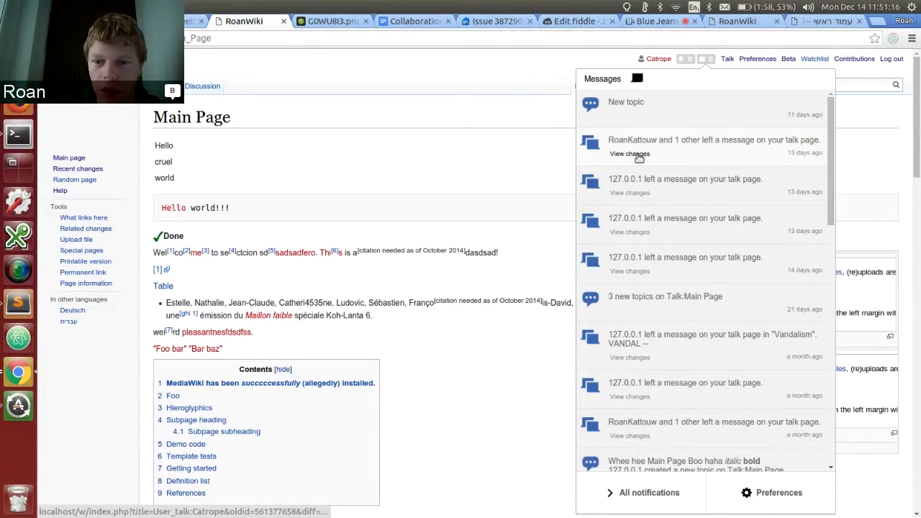
- Scroll through the Messages list, then switch to the Alerts (bell) list
scroll(639, 158, down, 15)
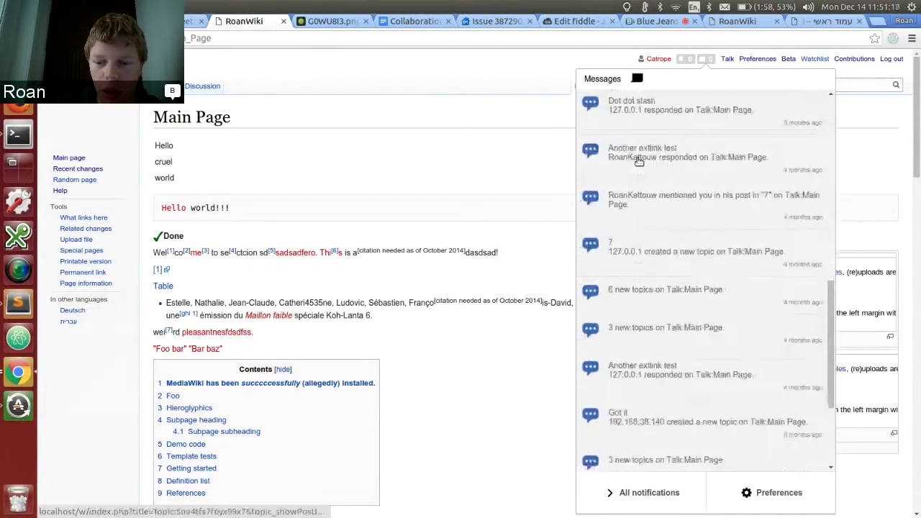
scroll(639, 164, down, 3)
scroll(641, 216, up, 10)
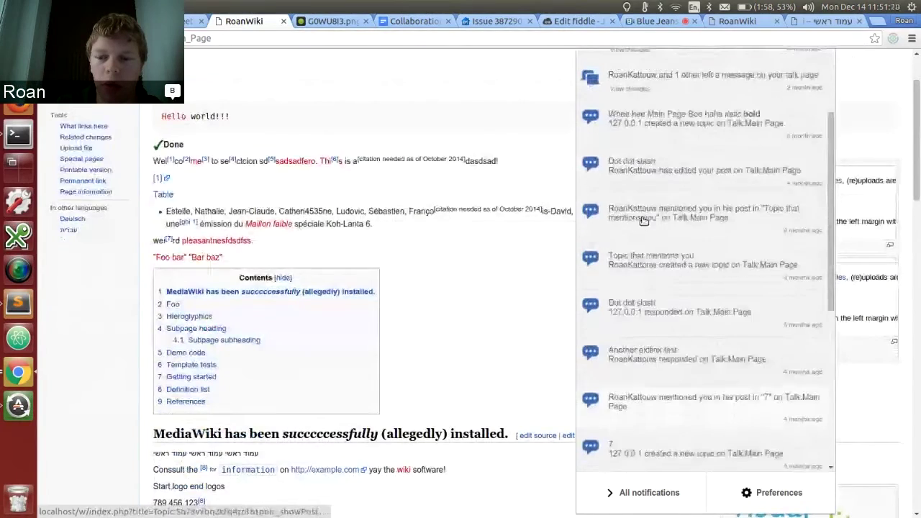
scroll(645, 220, up, 8)
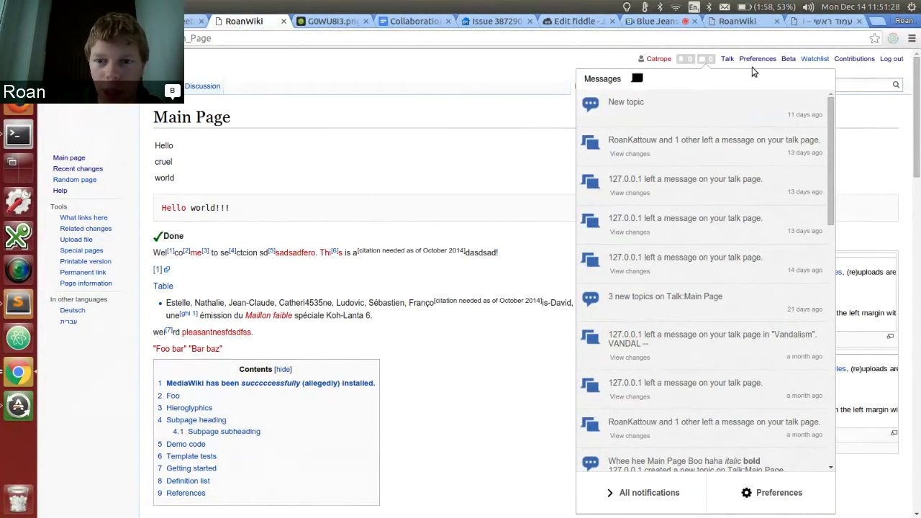
click(686, 59)
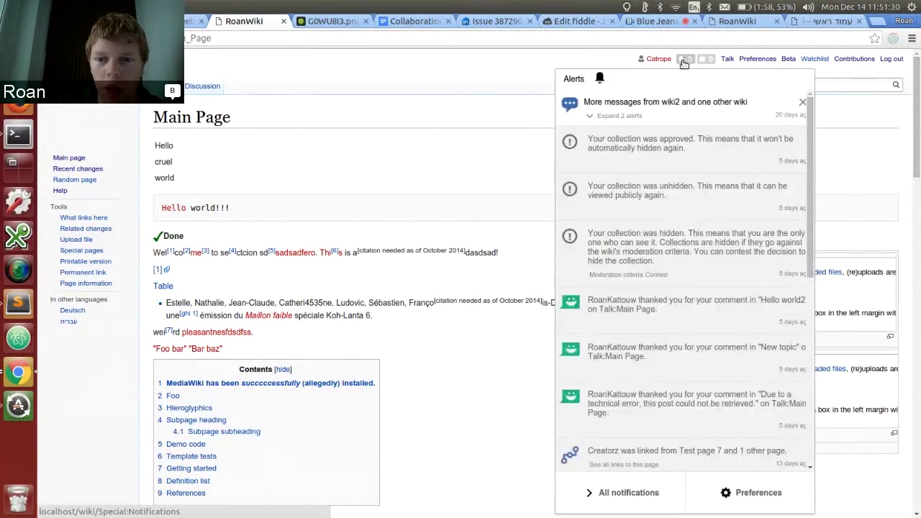
- Expand the 2 bundled cross-wiki alerts, close the popup, and move to the Dutch wiki window
click(627, 118)
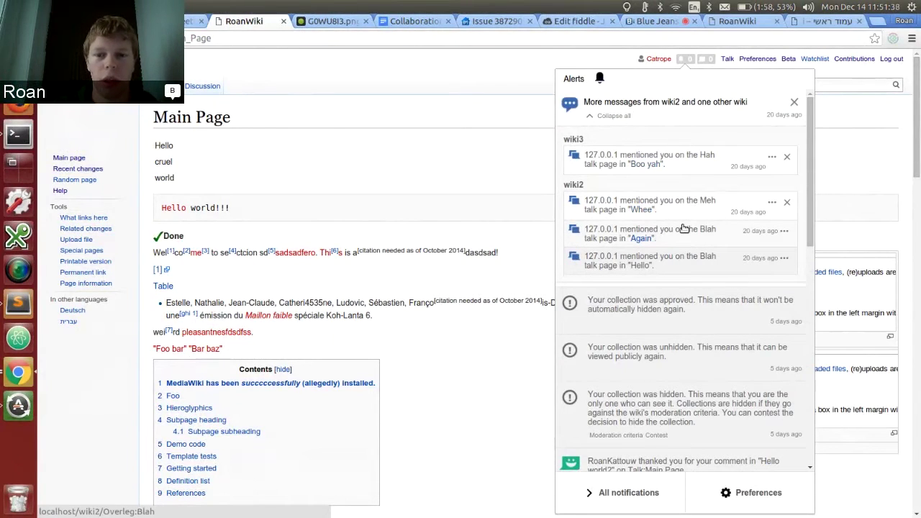
click(342, 131)
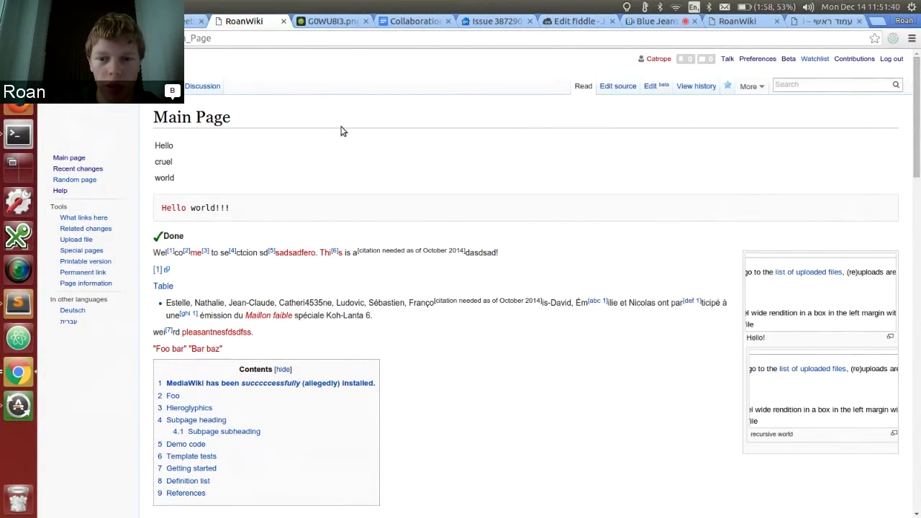
key(alt+Tab)
- Thank the author of the latest Hoofdpagina edit from its revision history
click(690, 86)
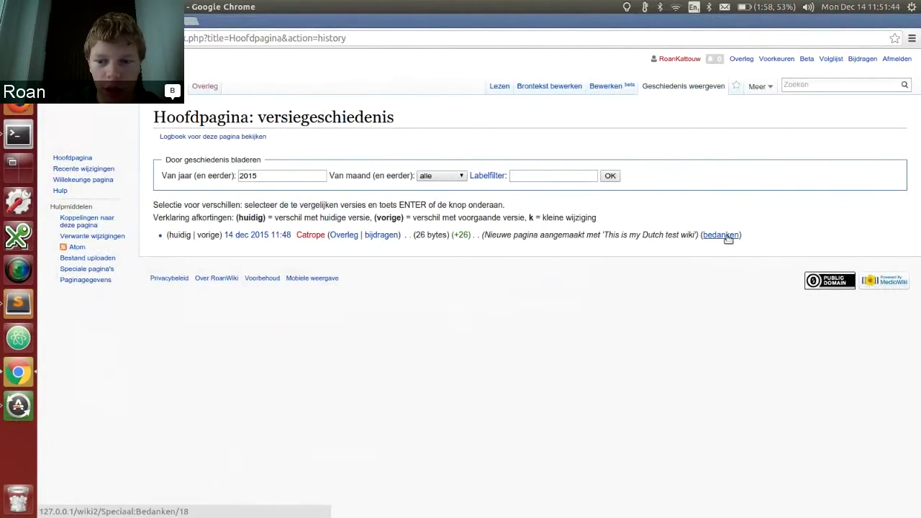
click(721, 235)
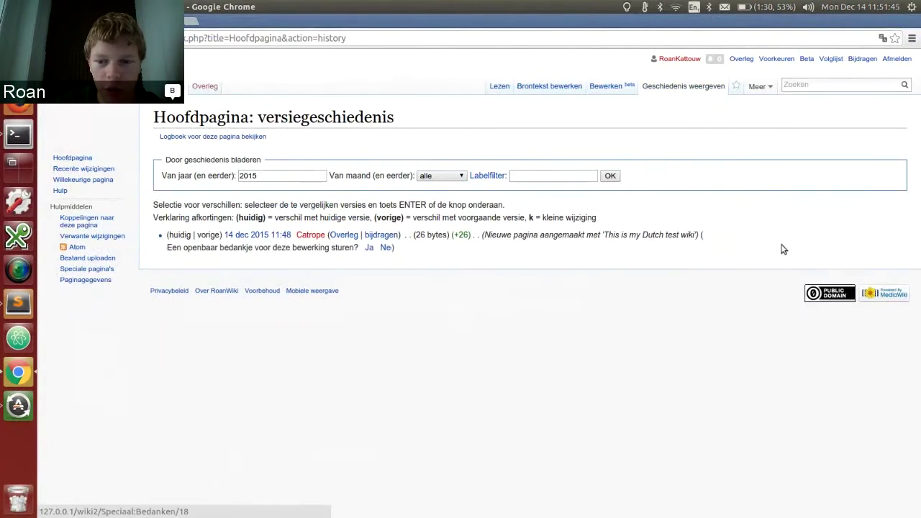
click(369, 247)
- On the English wiki, open Alerts and collapse then re-expand the cross-wiki bundle
key(alt+Tab)
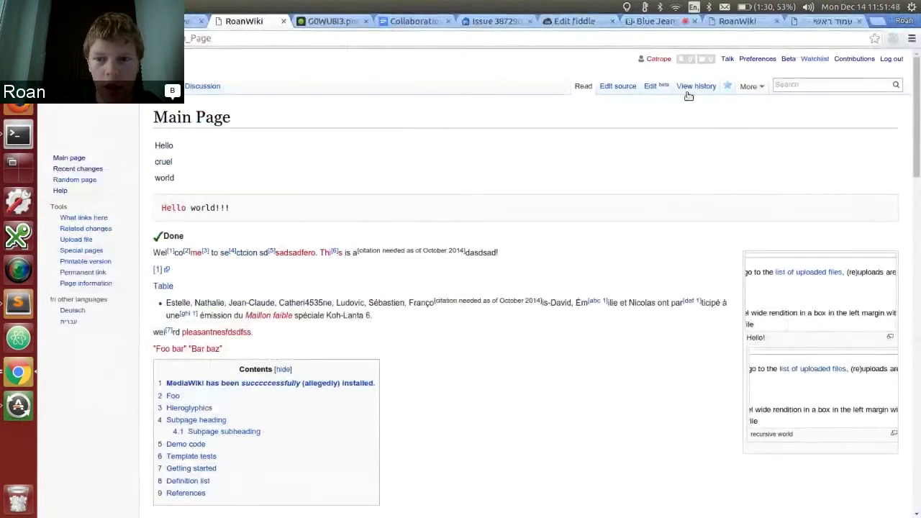
click(689, 59)
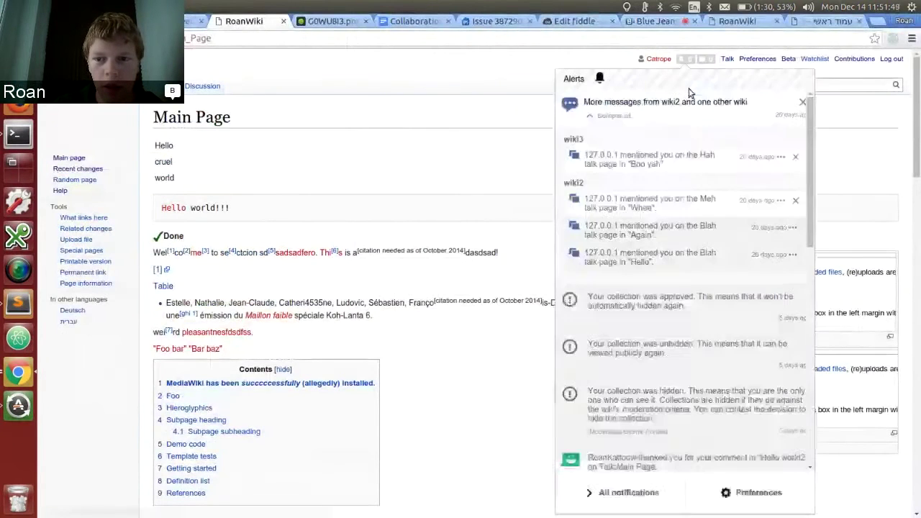
click(614, 116)
click(615, 117)
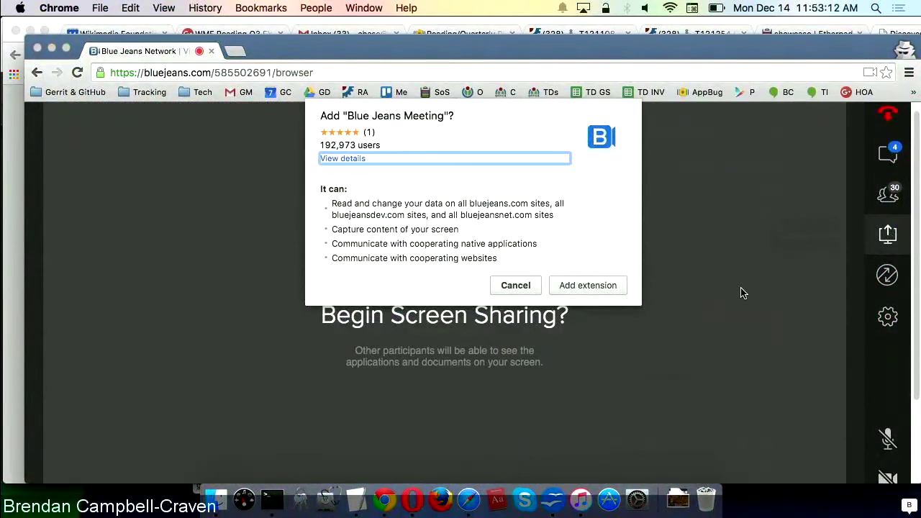
- Dismiss the Blue Jeans Meeting extension install request
click(596, 288)
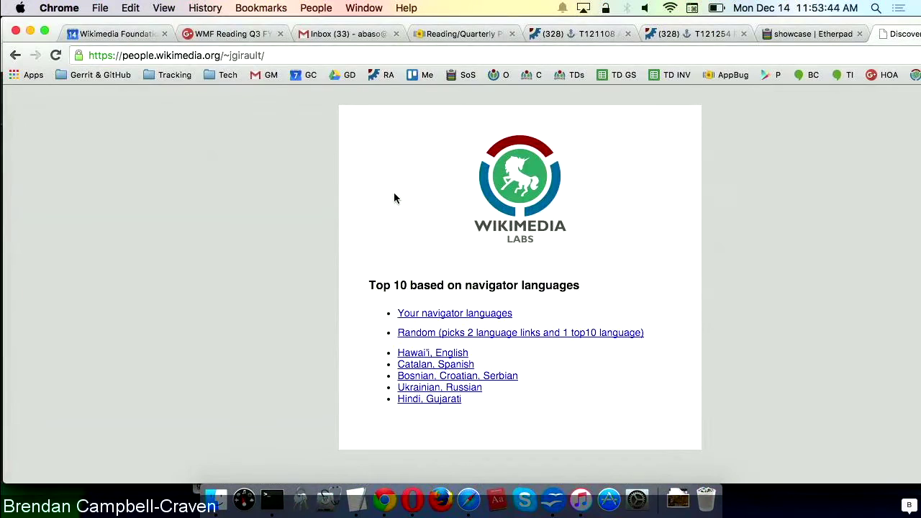
- Load the wikipedia.org portal in a new browser tab
key(super+t)
text(wiki)
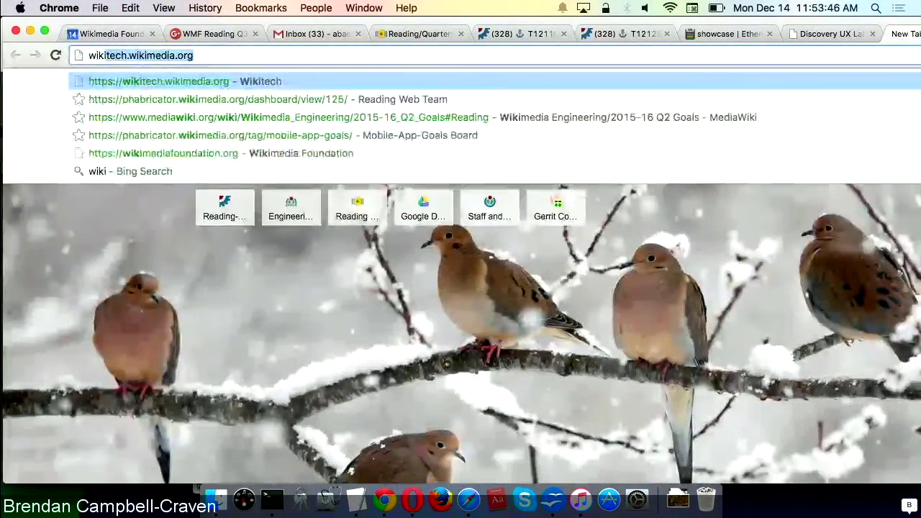
text(pedi)
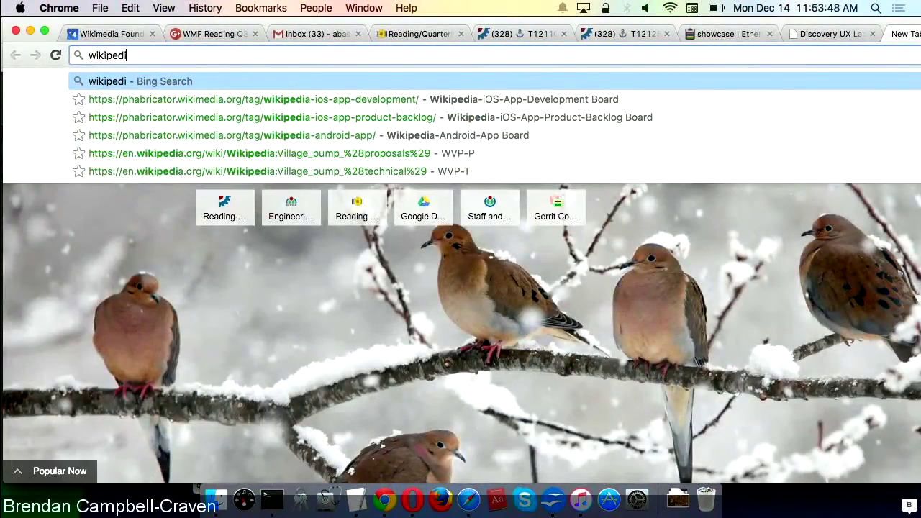
text(a.org)
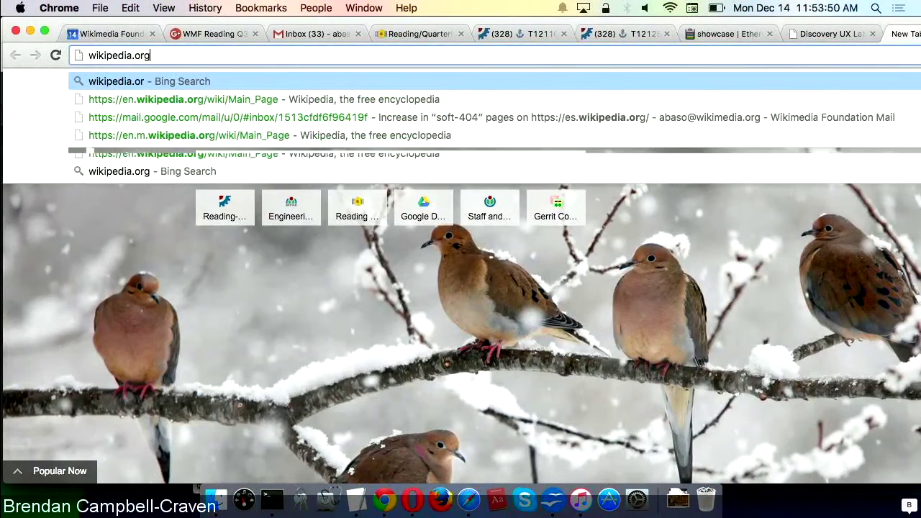
key(Return)
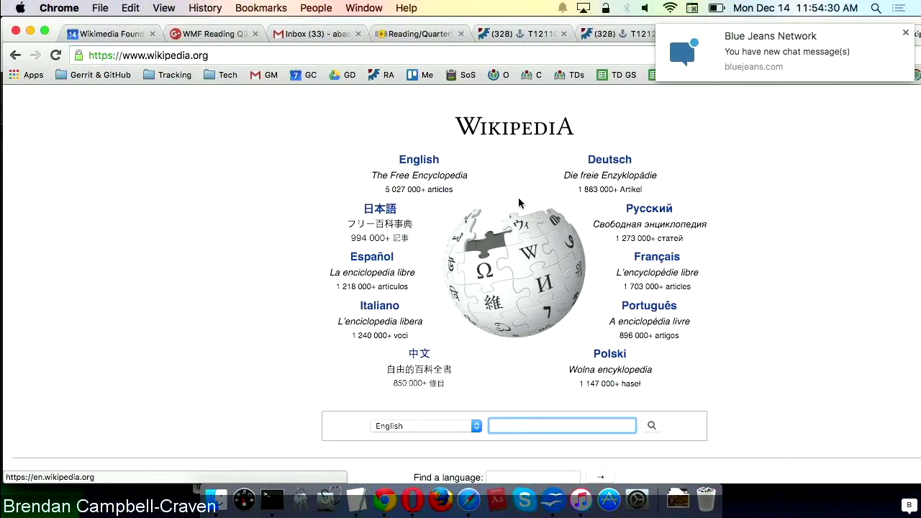
- Dismiss the chat notification and open the navigator-languages portal test on Discovery UX Labs
click(906, 34)
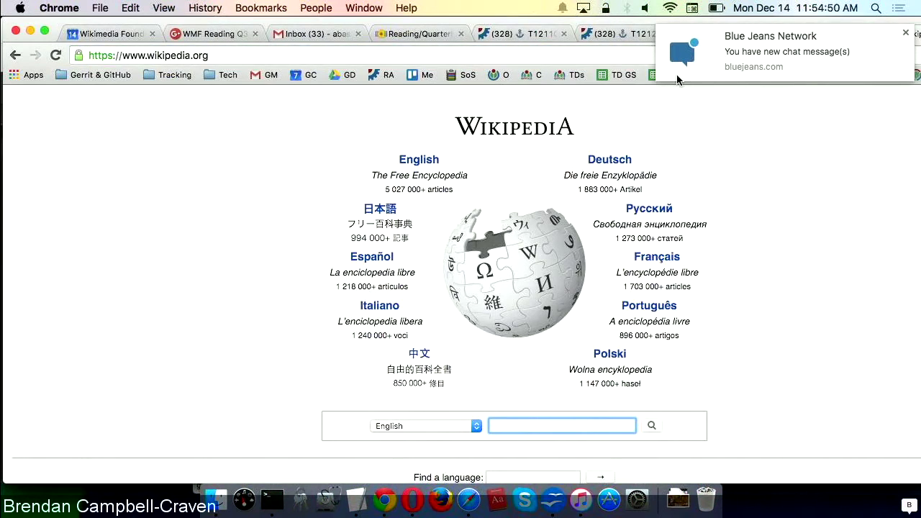
click(829, 34)
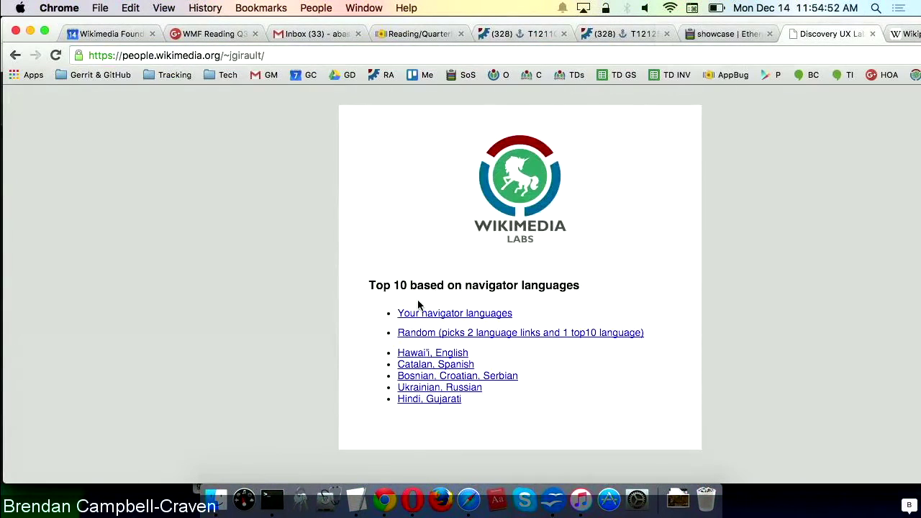
click(422, 313)
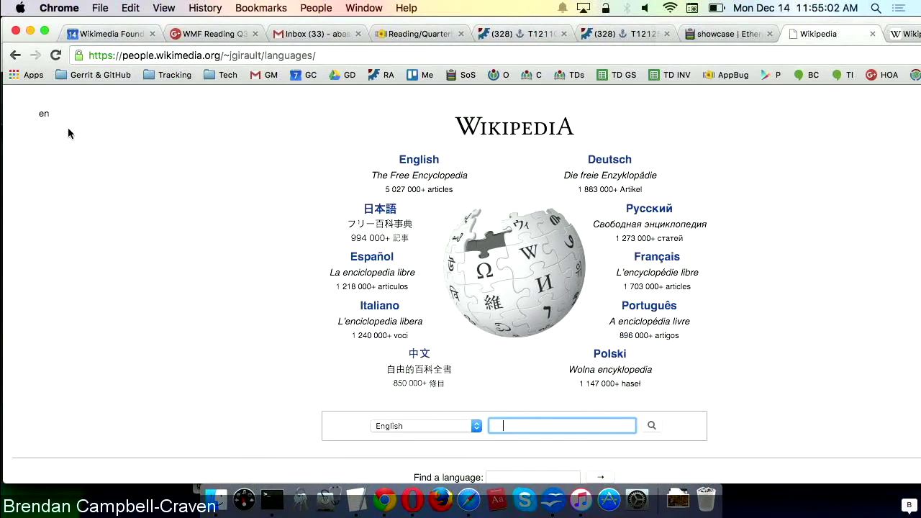
- Preview the browser-languages portal prototype, then the Hawaiian and English (haw,en) variant
click(15, 55)
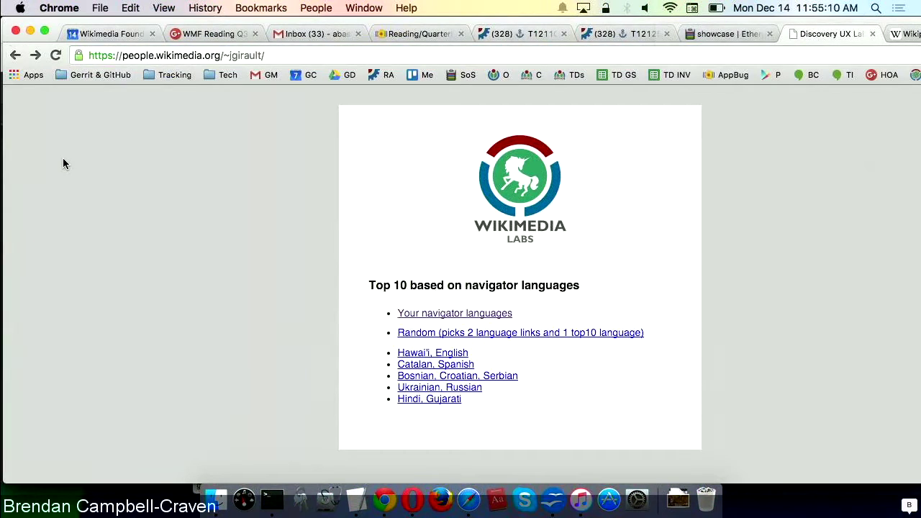
click(487, 314)
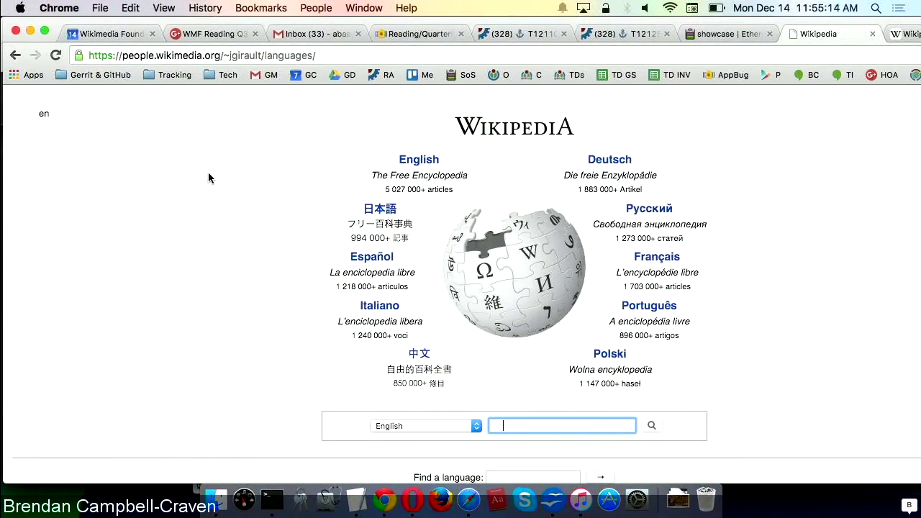
click(15, 56)
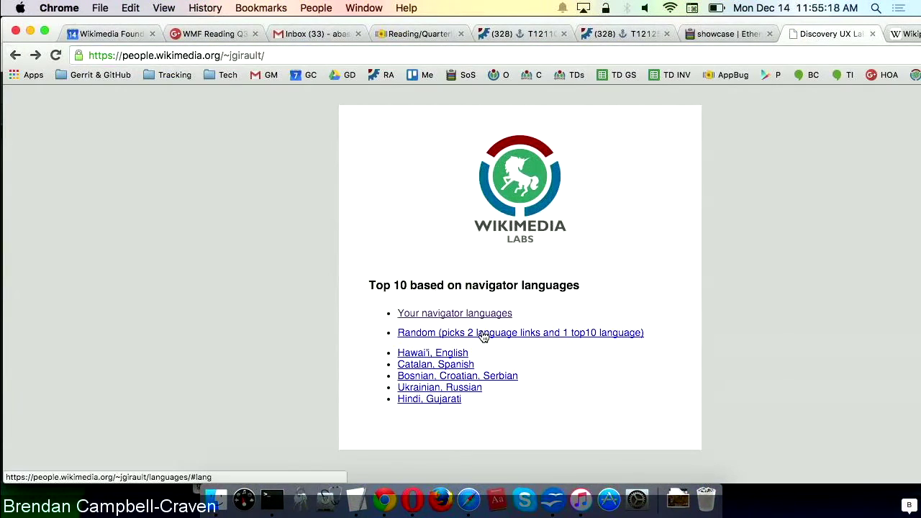
click(452, 358)
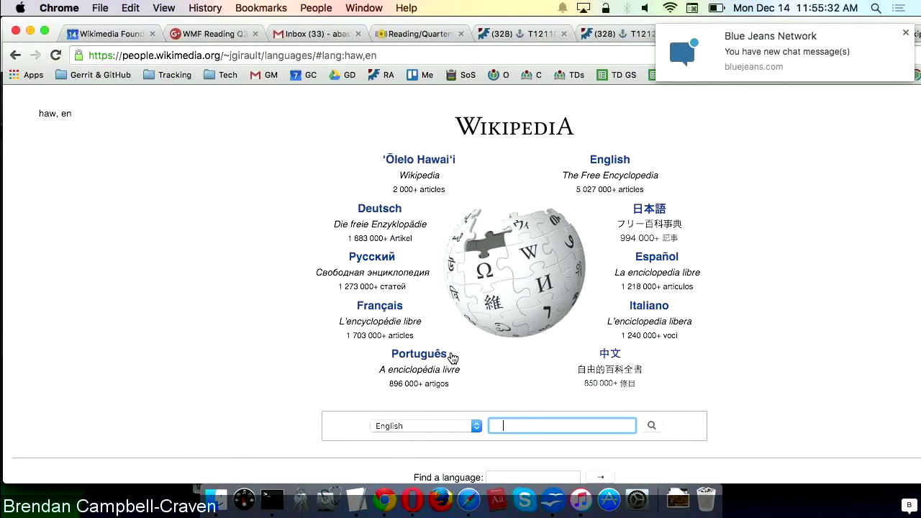
- Preview the Catalan/Spanish, Ukrainian/Russian and Hindi/Gujarati portal variants one after another
click(15, 55)
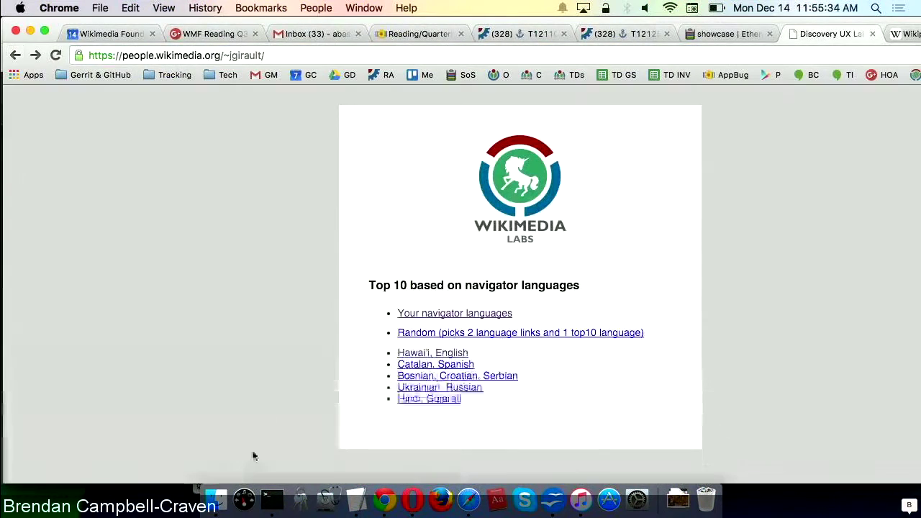
click(428, 364)
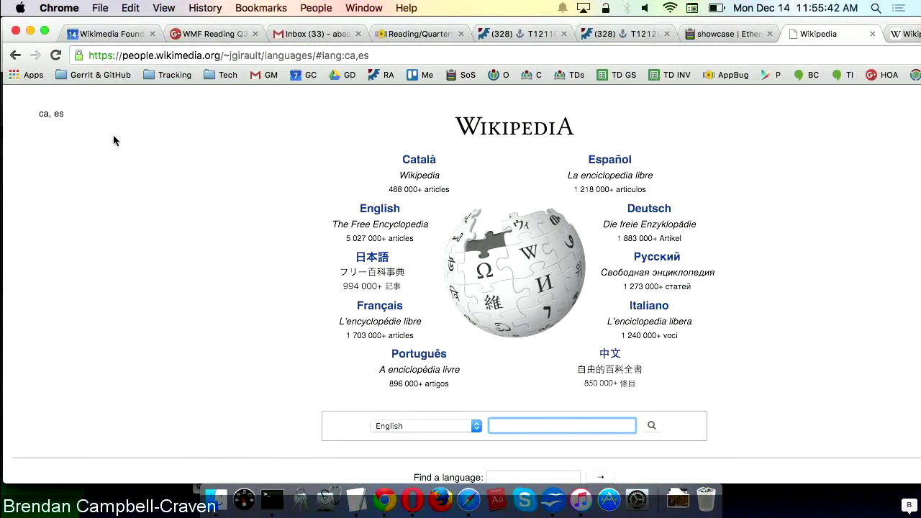
click(16, 62)
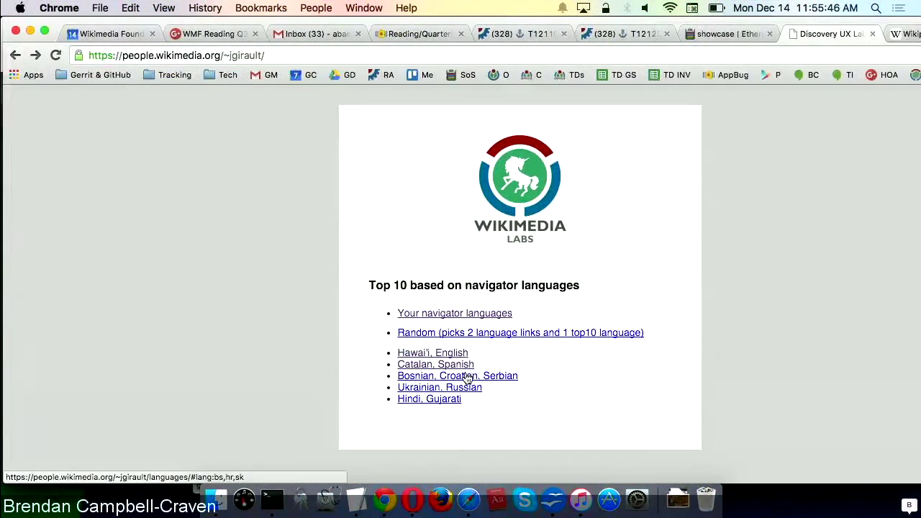
click(444, 388)
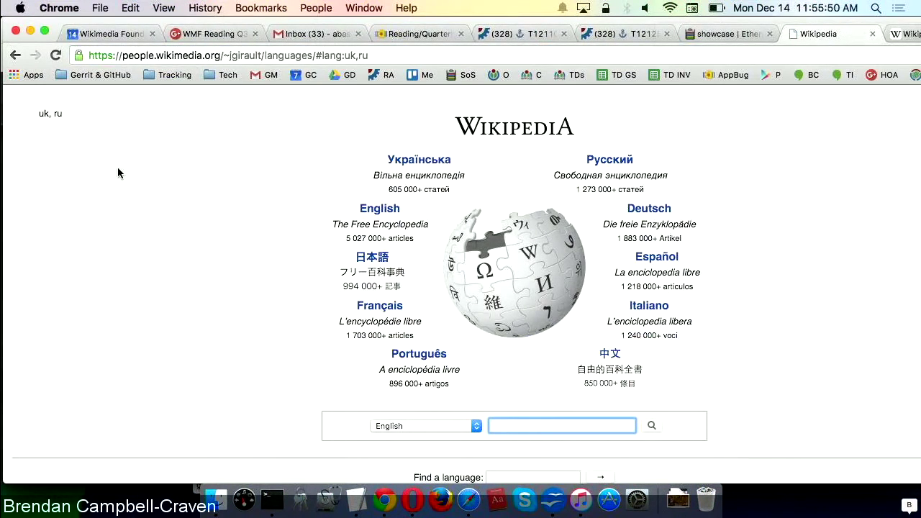
click(15, 55)
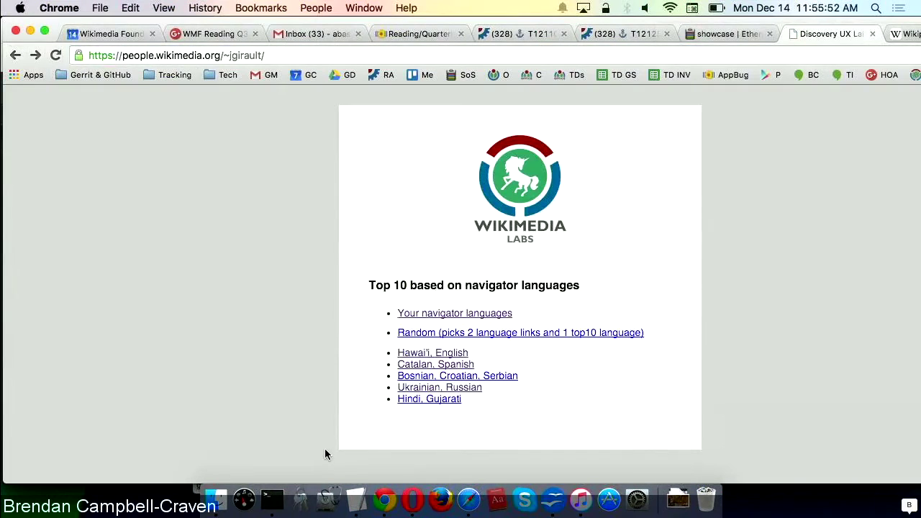
click(438, 400)
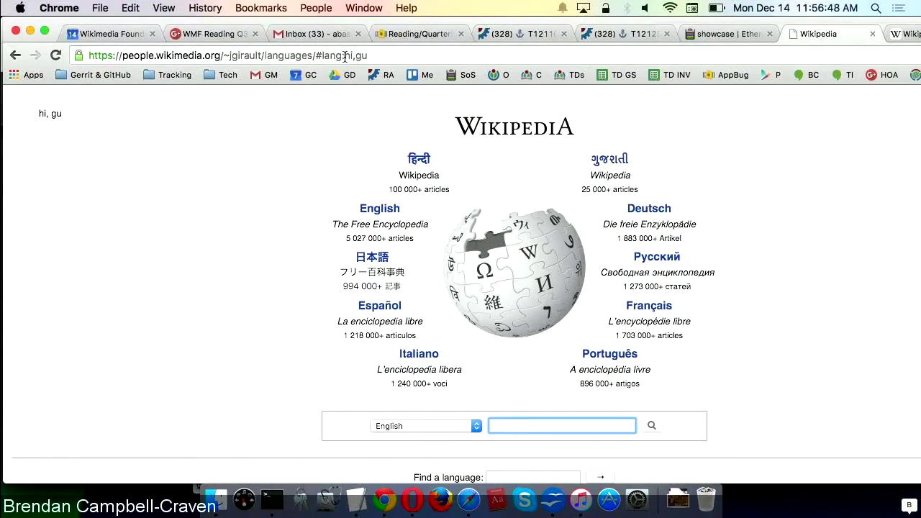
- Bring the video call window forward, then return to the Wikipedia window
key(super+grave)
key(super+grave)
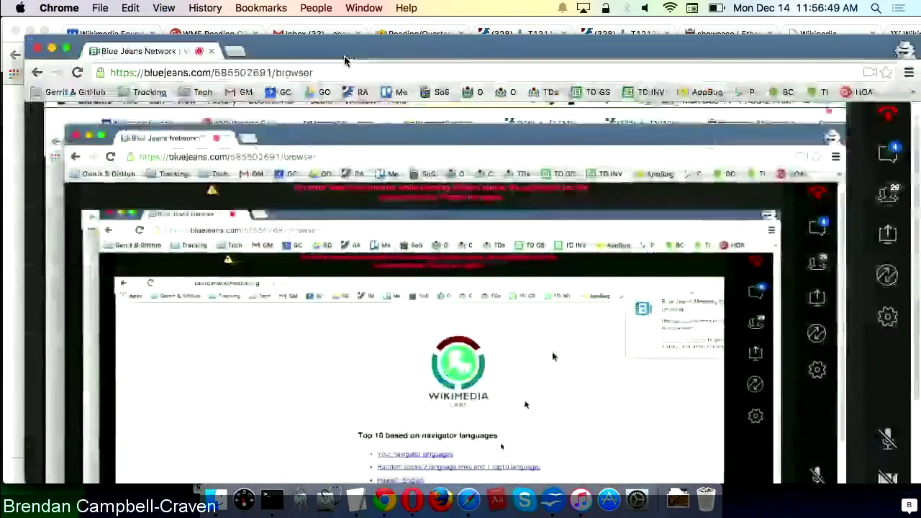
key(super+grave)
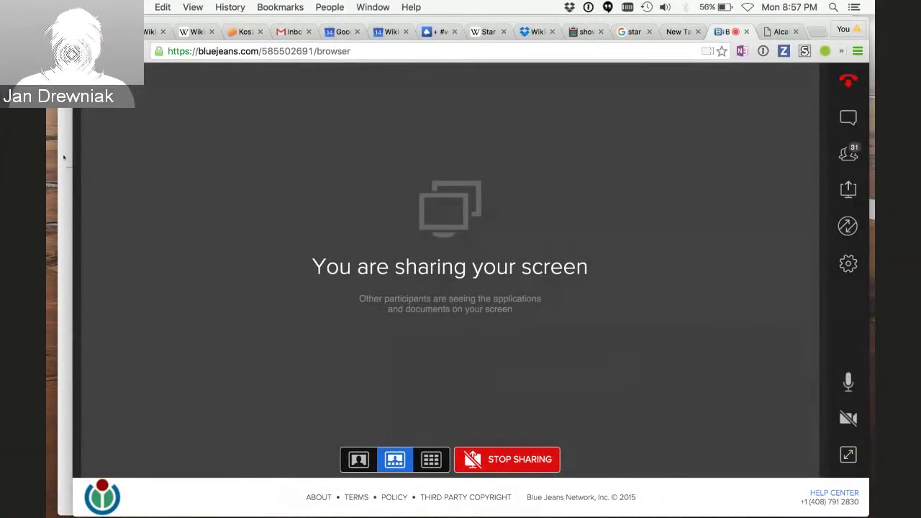
- Compare the localhost portal prototype with the live wikipedia.org portal
key(super+grave)
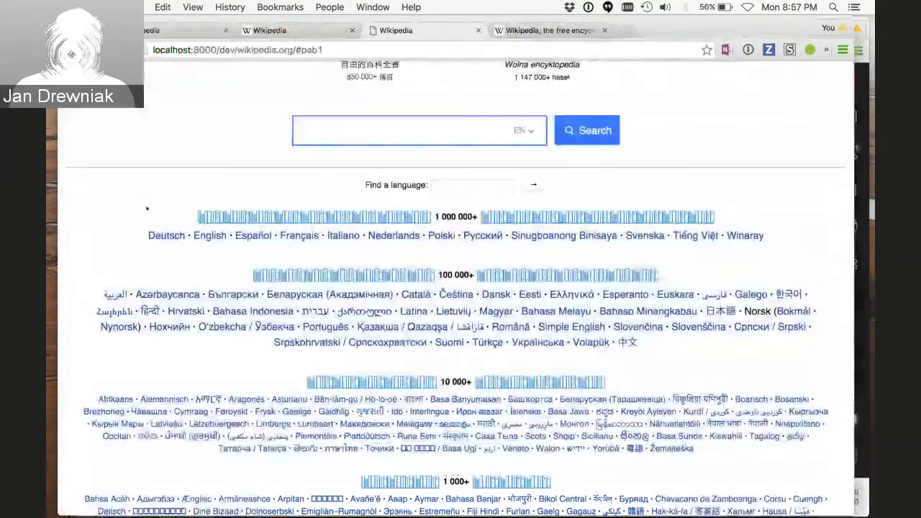
key(ctrl+Tab)
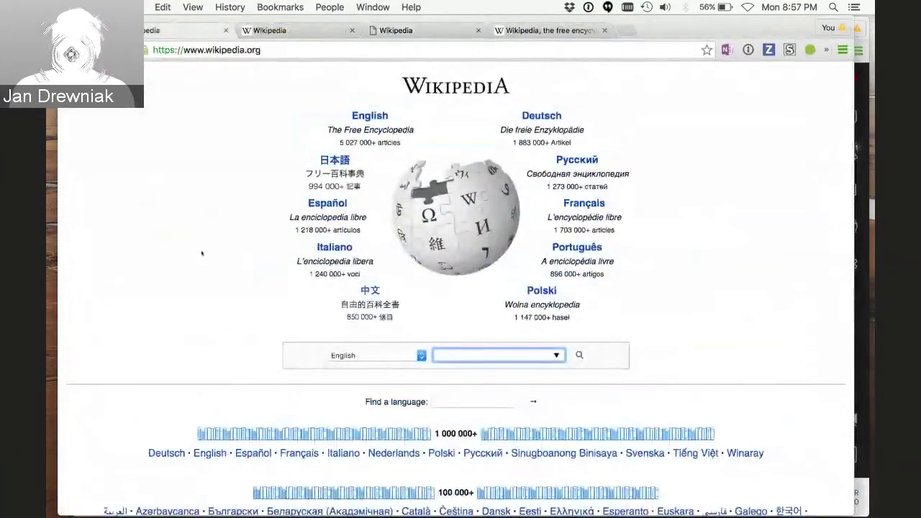
drag(392, 85, 415, 160)
click(415, 161)
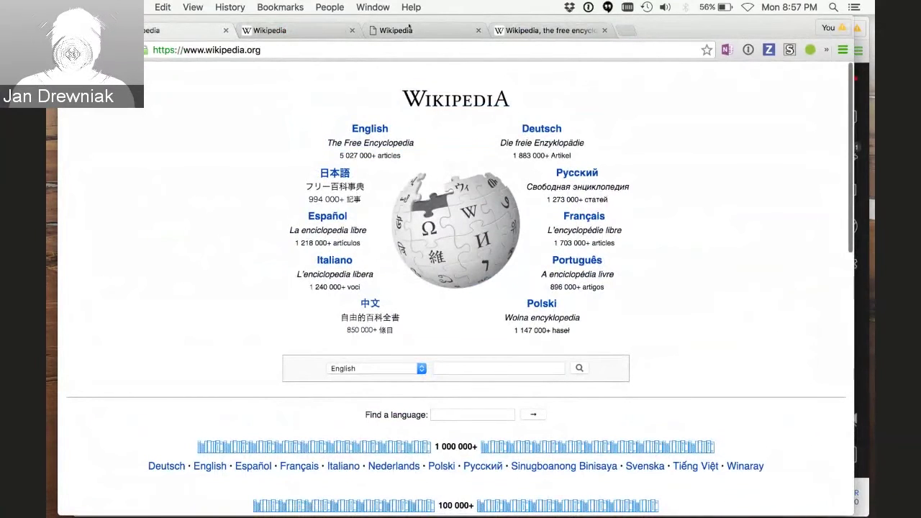
key(ctrl+shift+Tab)
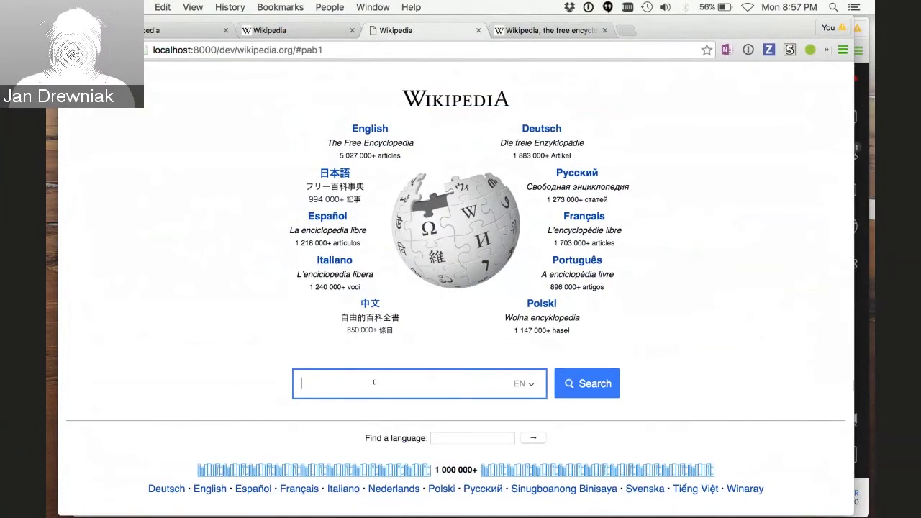
- Test 'star wars' in the prototype's wide search box, clear it, then open the meeting chat
text(star wars)
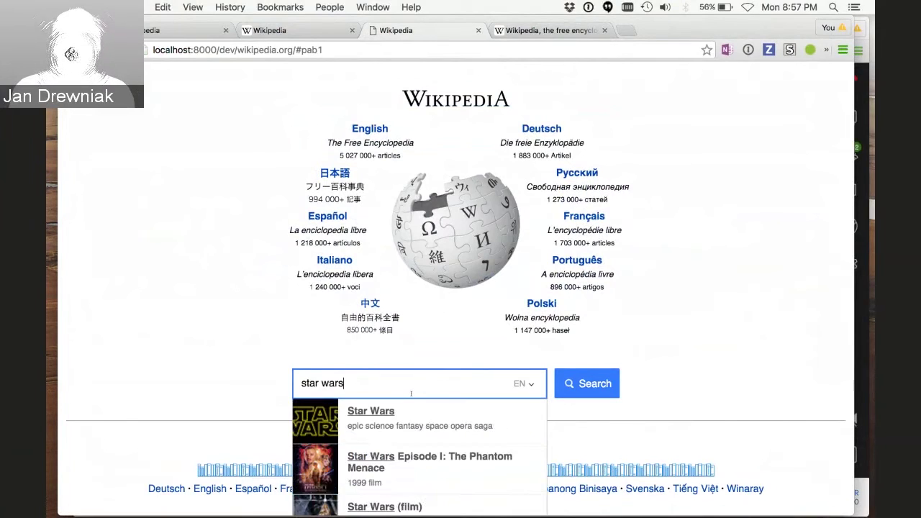
key(super+a)
key(BackSpace)
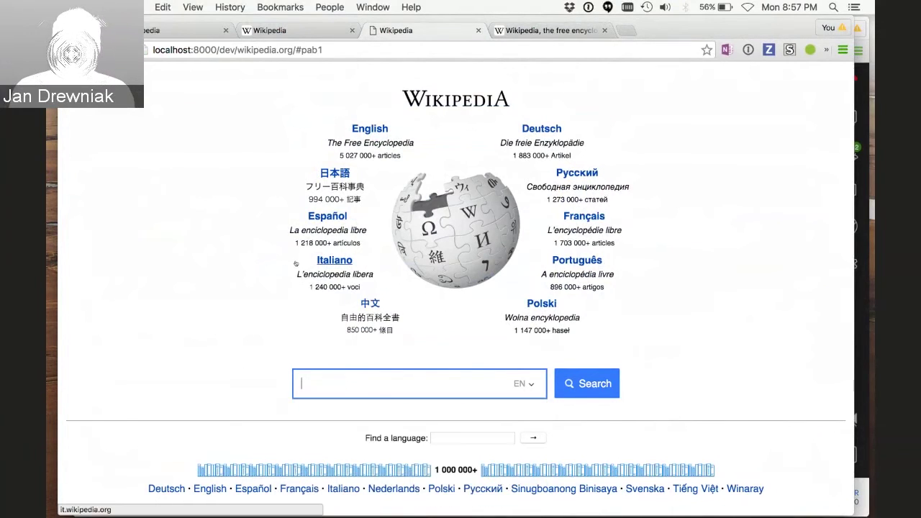
scroll(294, 265, down, 1)
scroll(294, 265, down, 3)
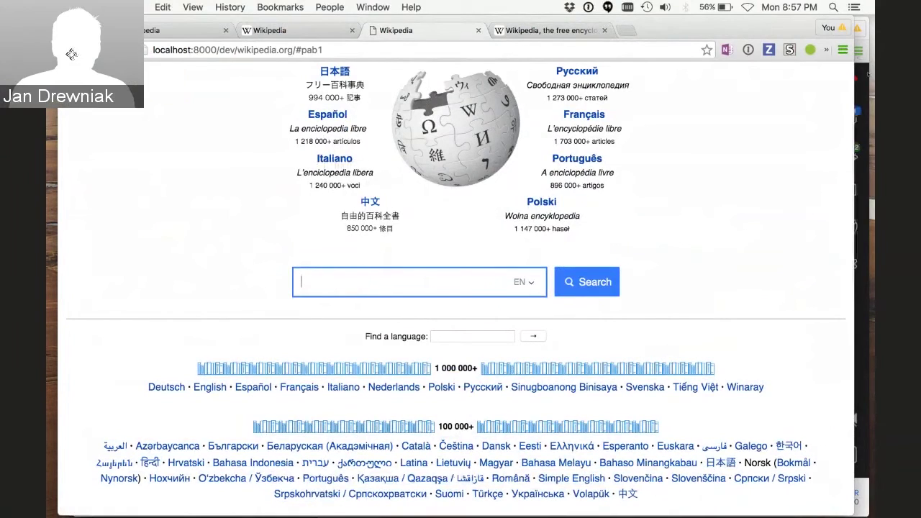
click(867, 73)
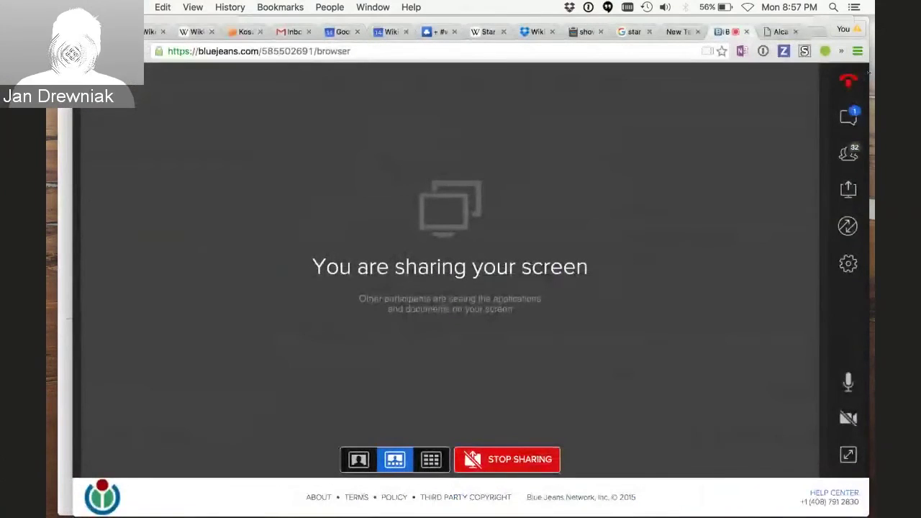
click(848, 117)
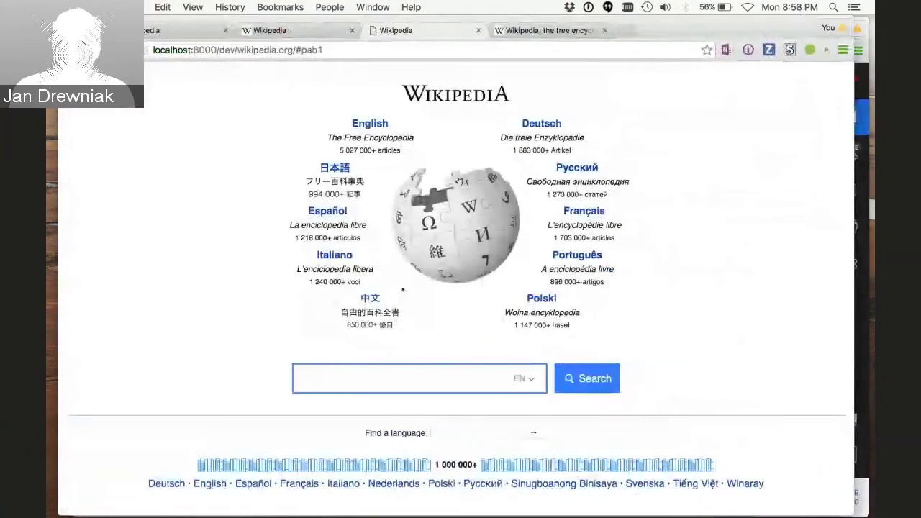
- Review 'star wars' suggestions, then clear the box and narrow 'sta' down to 's'
text(star w)
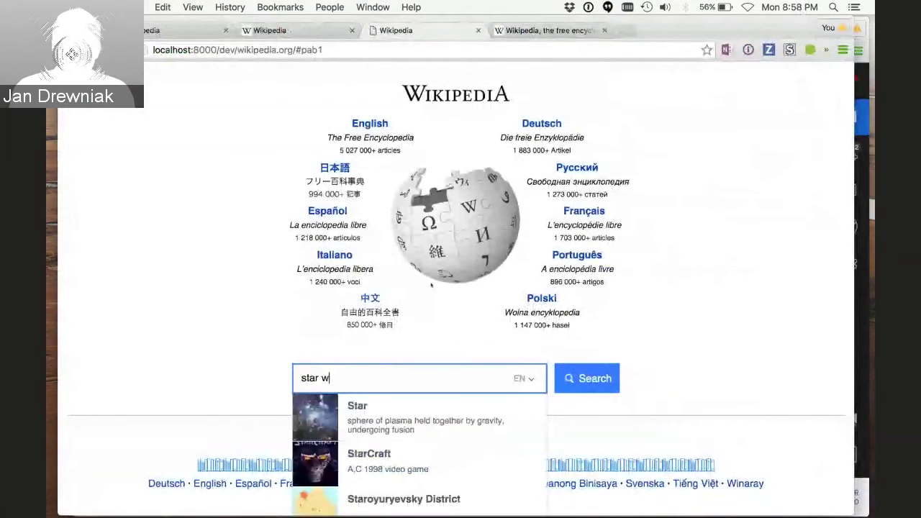
text(ars)
scroll(431, 286, down, 5)
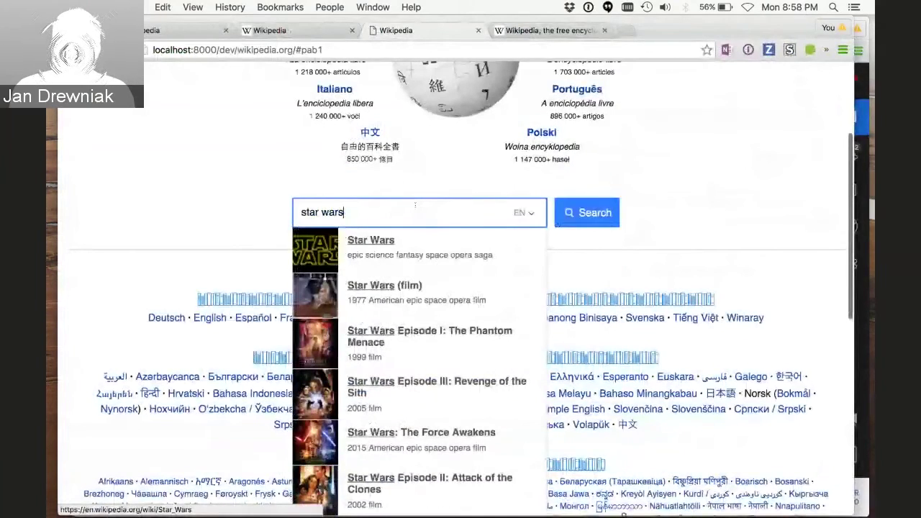
scroll(415, 205, down, 2)
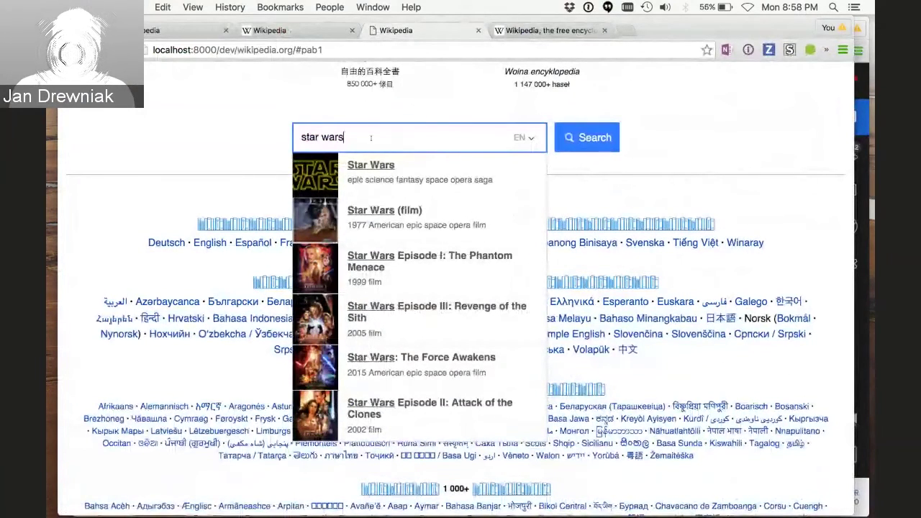
key(super+r)
text(sta)
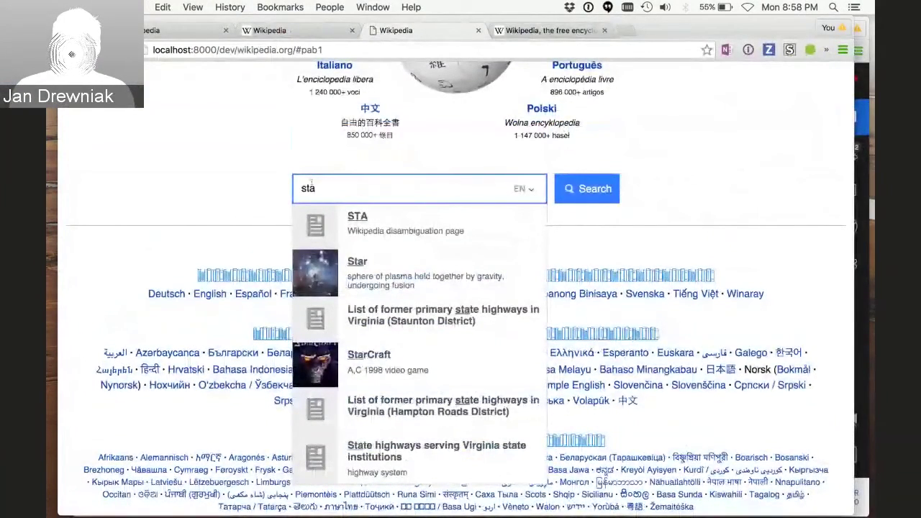
key(BackSpace)
key(BackSpace)
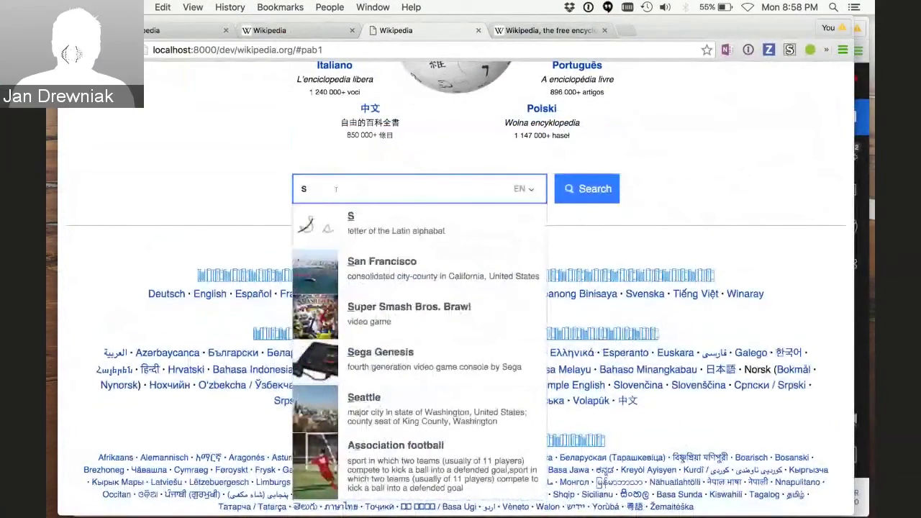
- On live wikipedia.org, type 'star' to show the old plain-text suggestions, then erase it
click(286, 32)
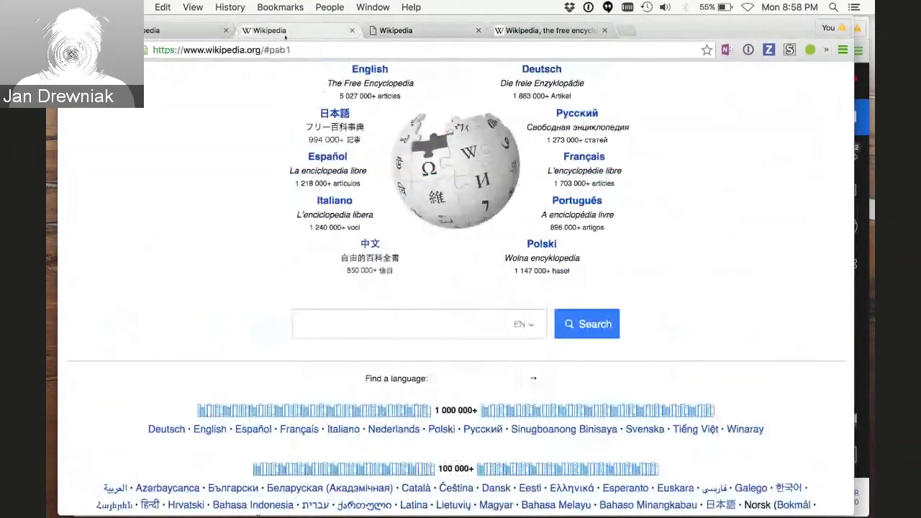
text(tar)
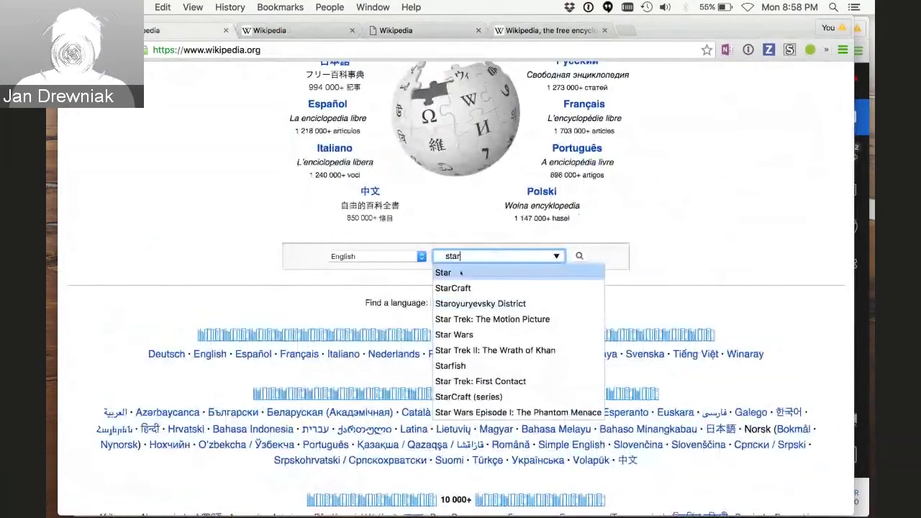
key(BackSpace)
key(BackSpace)
key(BackSpace)
key(BackSpace)
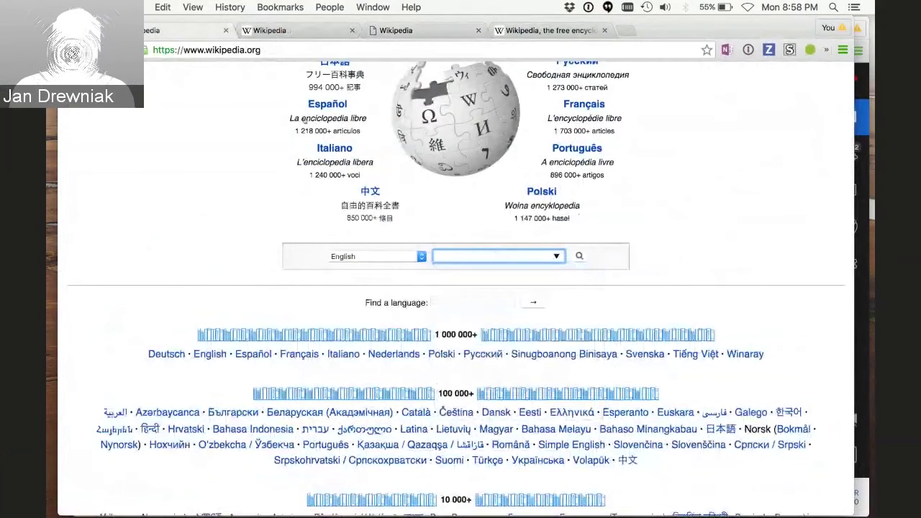
- Search 'star' on mobile Wikipedia, close the search overlay, and return to the localhost portal
key(super+bracketleft)
click(264, 78)
text(star)
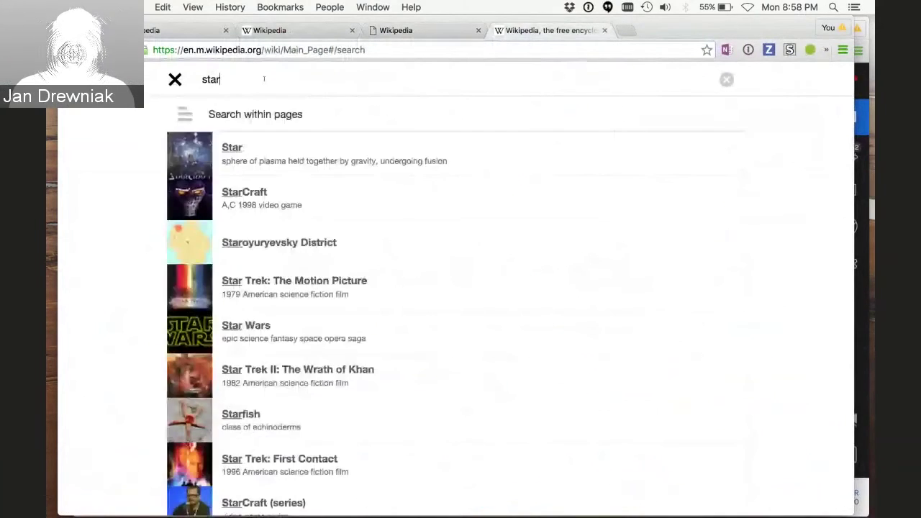
scroll(252, 297, down, 1)
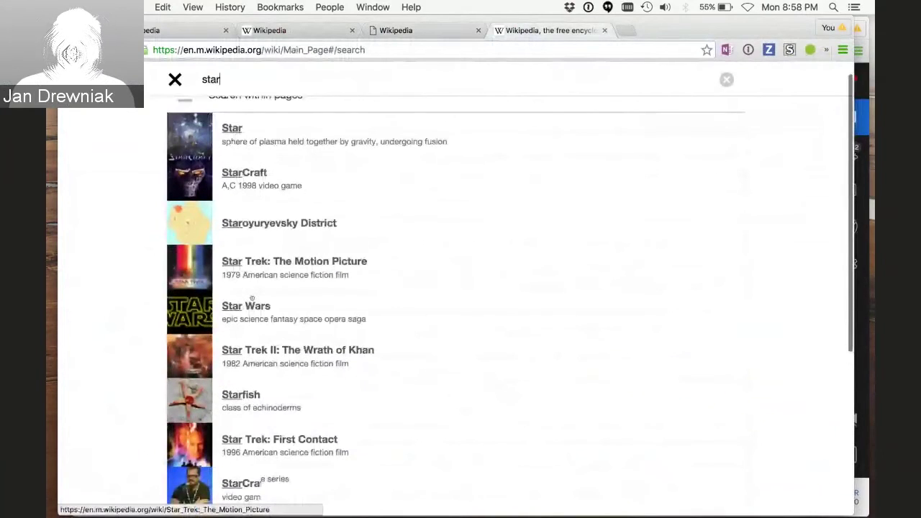
scroll(252, 298, up, 1)
key(super+a)
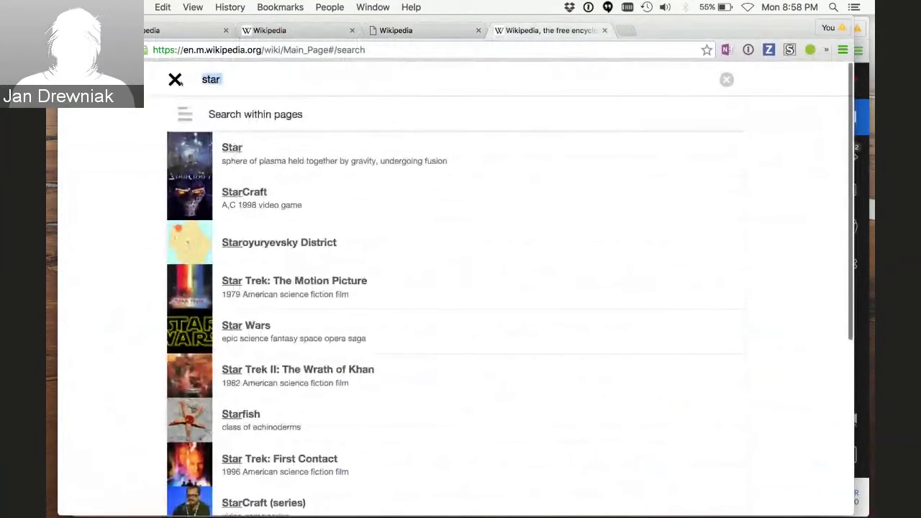
click(176, 80)
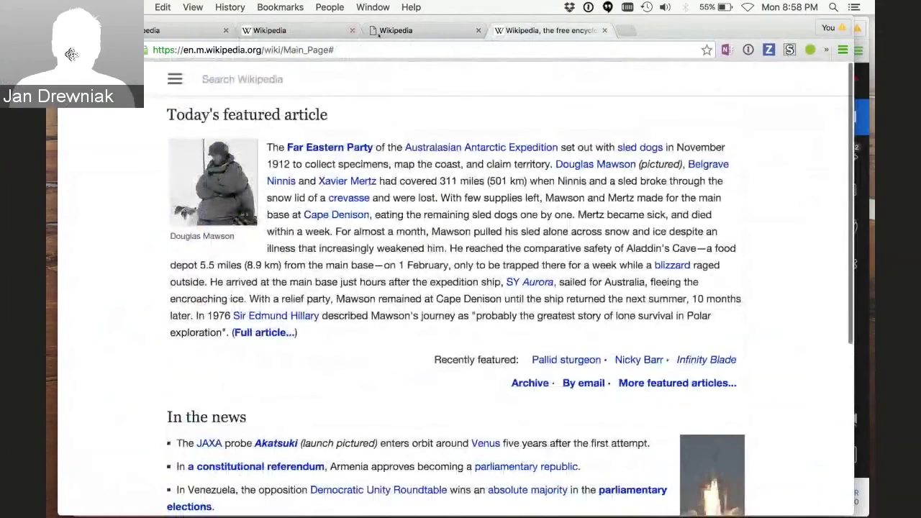
click(378, 33)
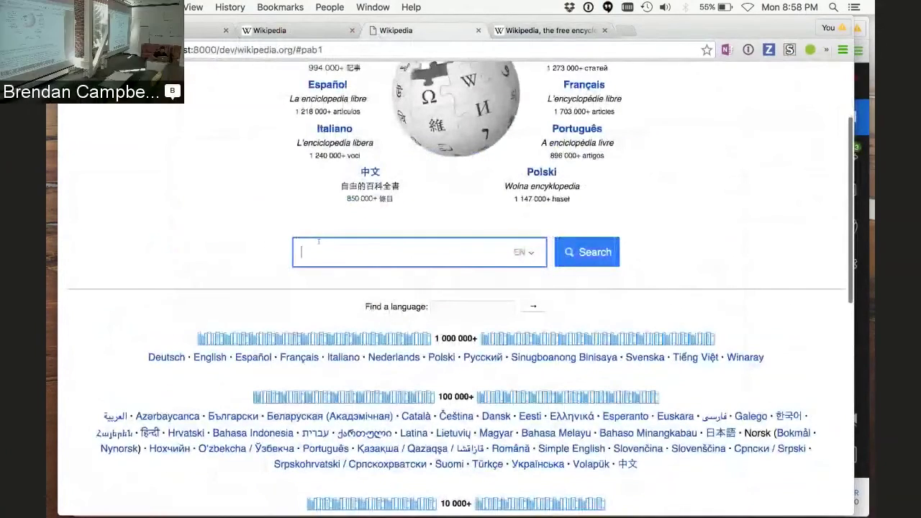
text(count)
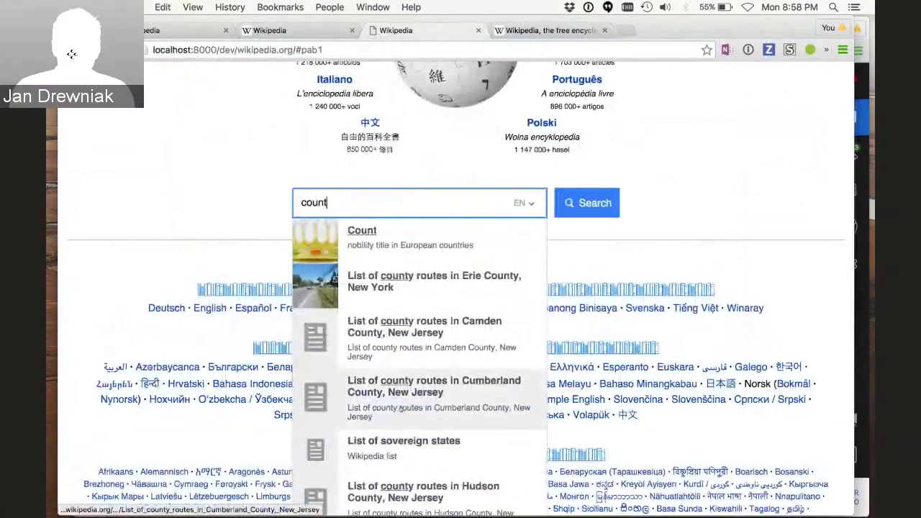
scroll(401, 408, down, 4)
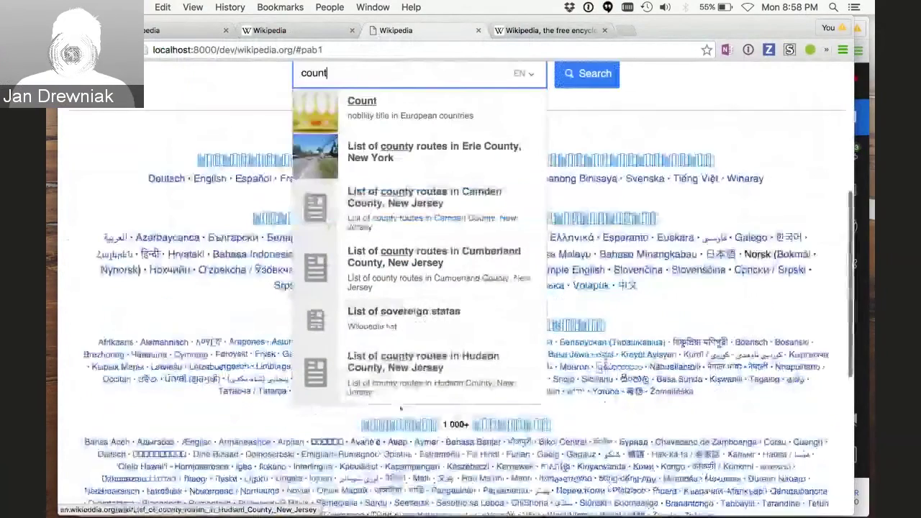
scroll(401, 408, up, 2)
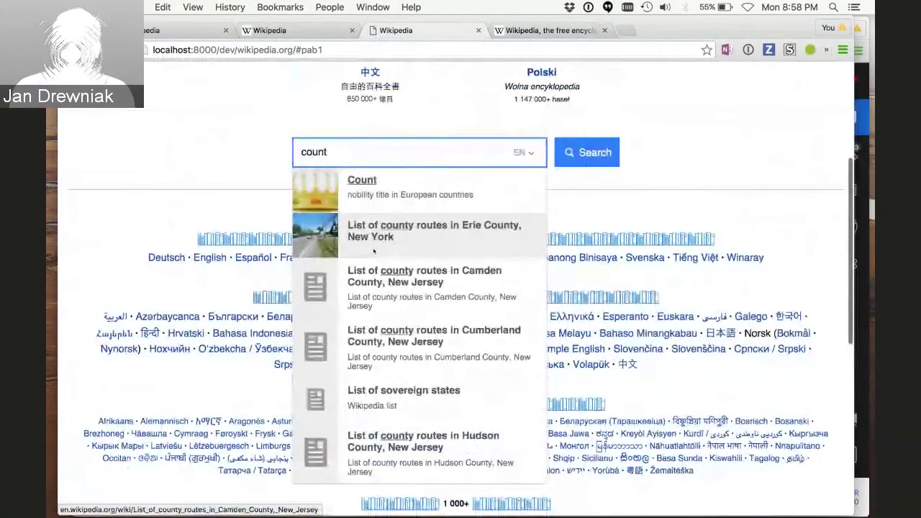
scroll(353, 231, up, 2)
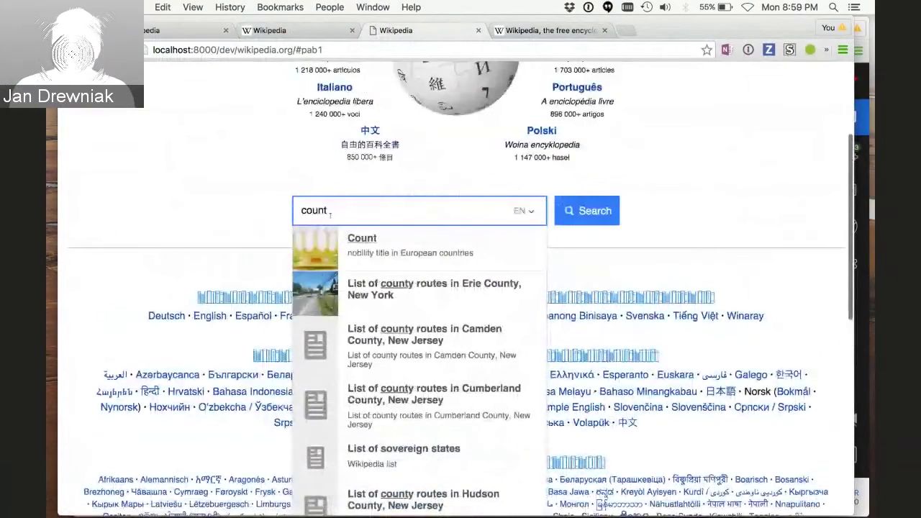
text(y)
scroll(330, 213, down, 3)
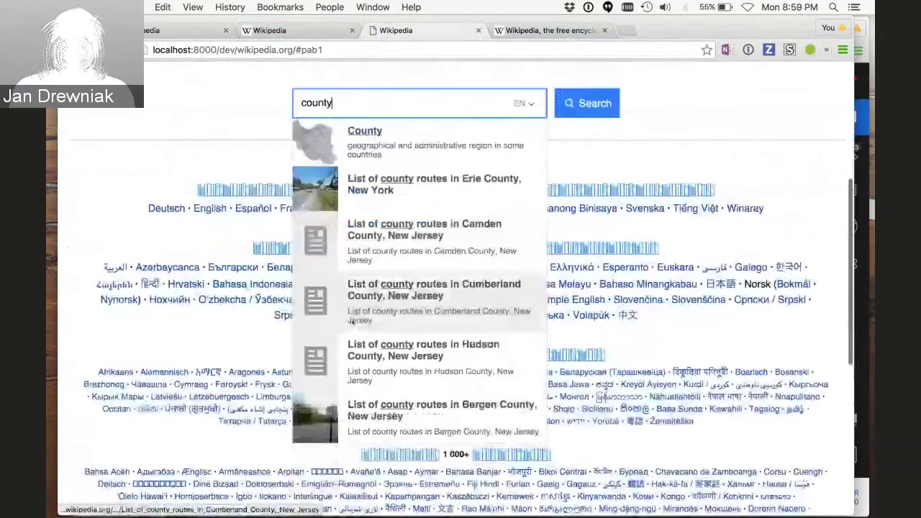
scroll(353, 319, up, 3)
drag(332, 192, 276, 191)
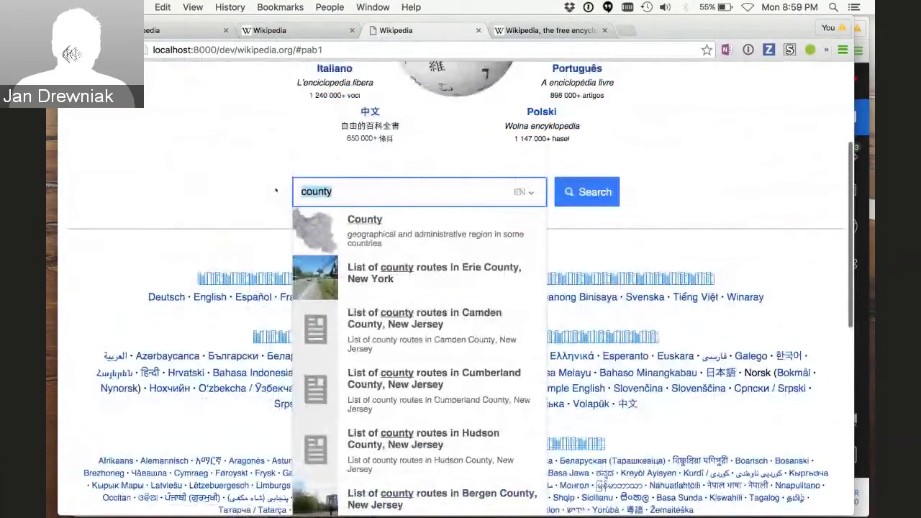
key(BackSpace)
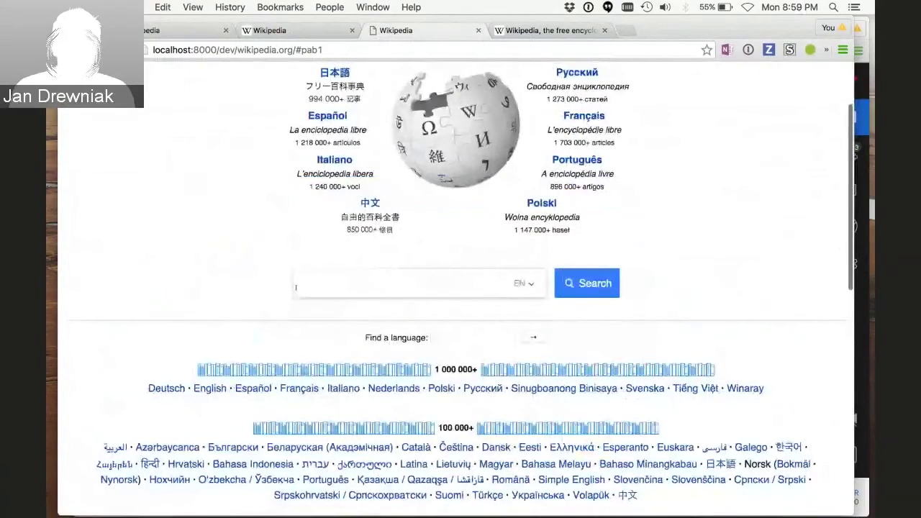
text(star wars)
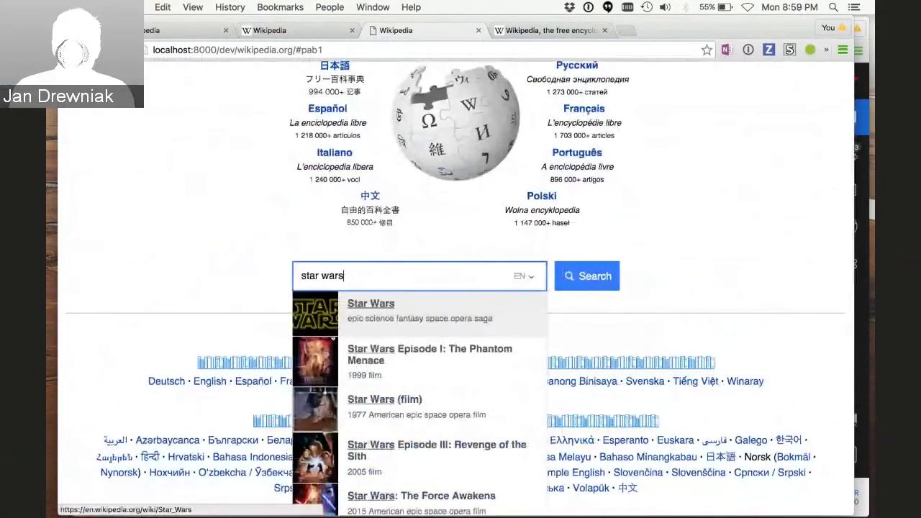
scroll(334, 338, down, 3)
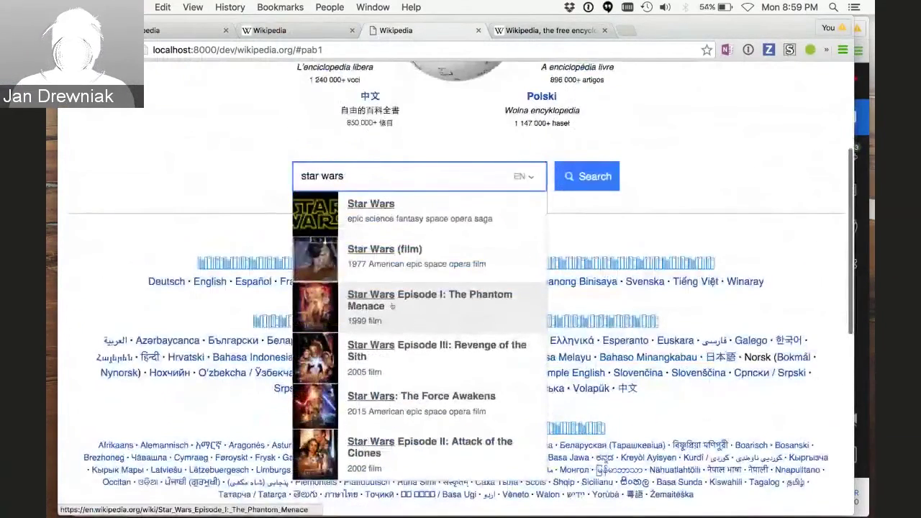
click(393, 306)
- Stop the BlueJeans screen share and unmute the microphone
key(super+bracketleft)
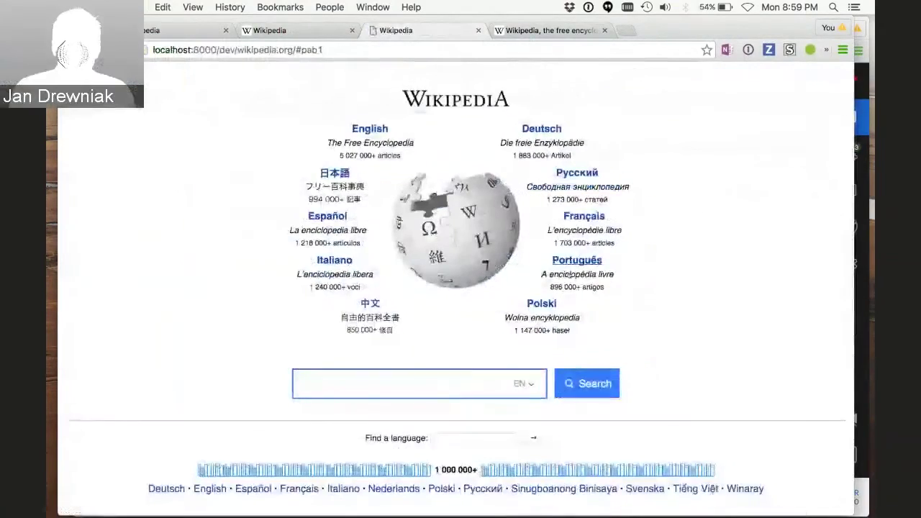
key(super+grave)
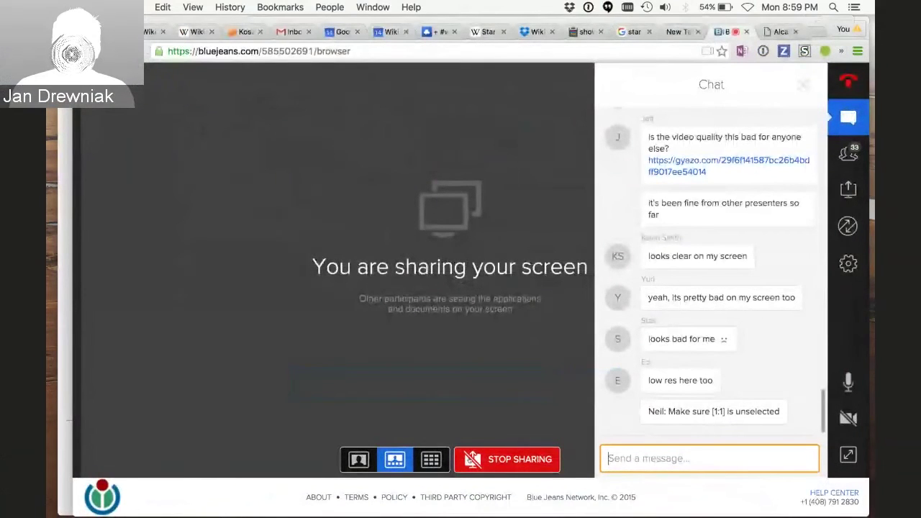
click(516, 450)
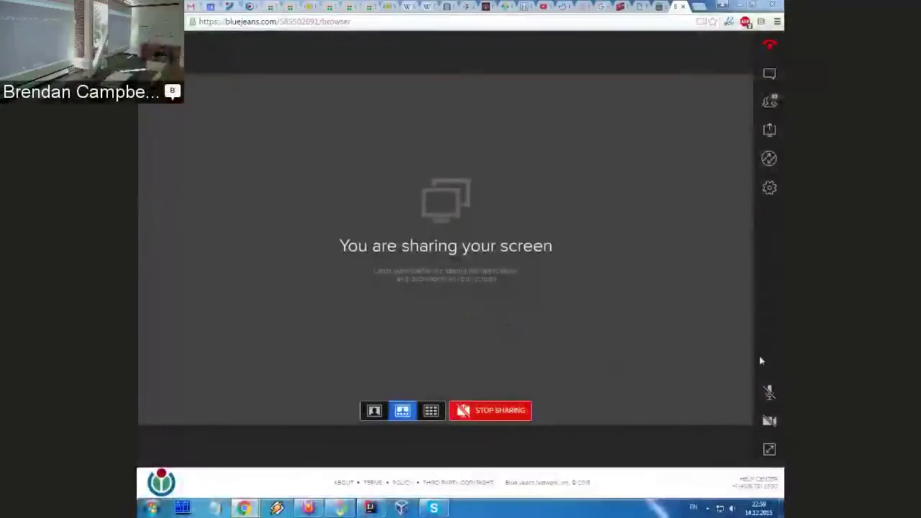
click(769, 392)
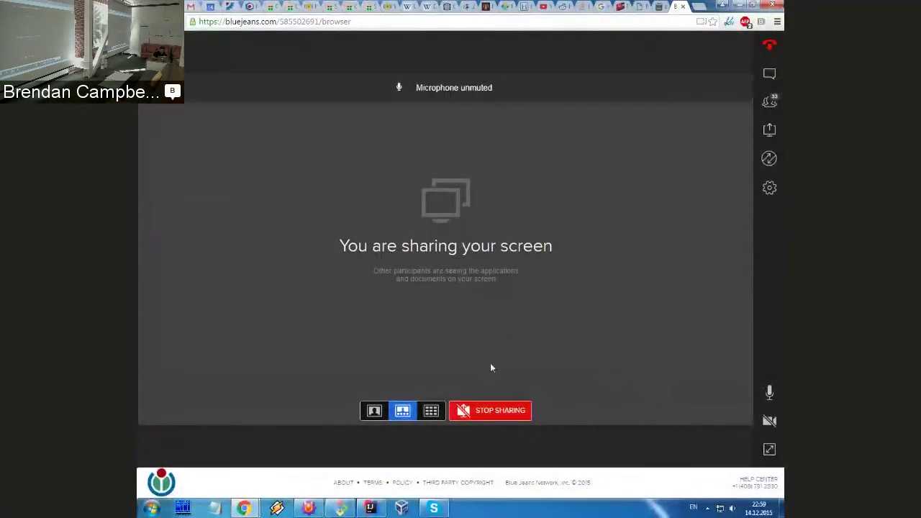
- Show the passing GeoData PHPUnit results in IntelliJ's terminal, then return to BlueJeans
click(369, 508)
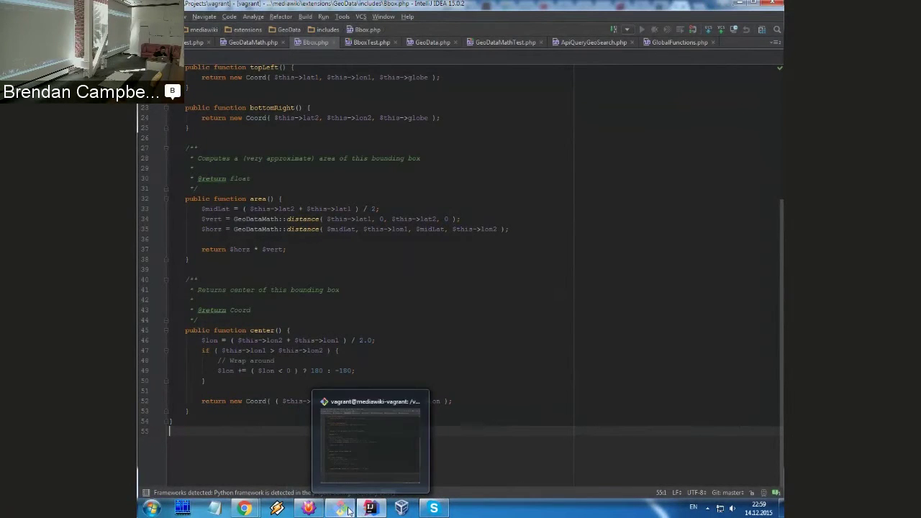
click(347, 508)
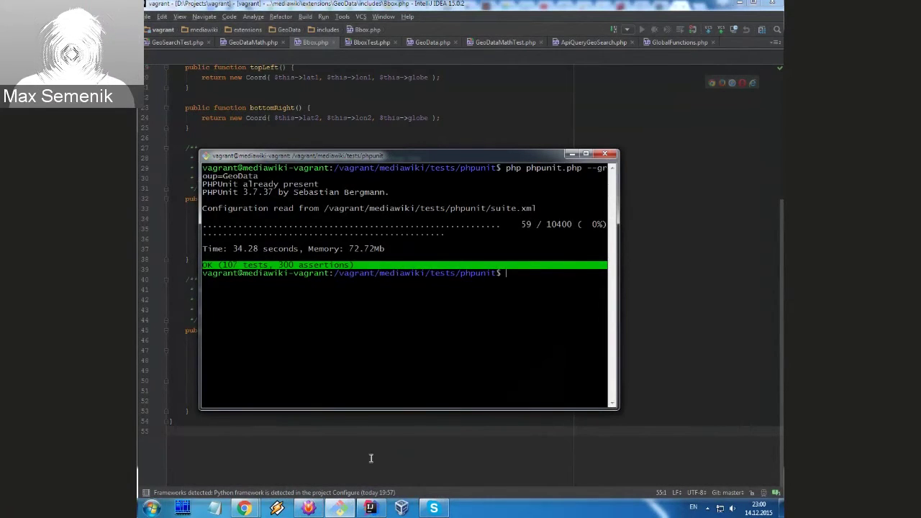
mouse_move(243, 507)
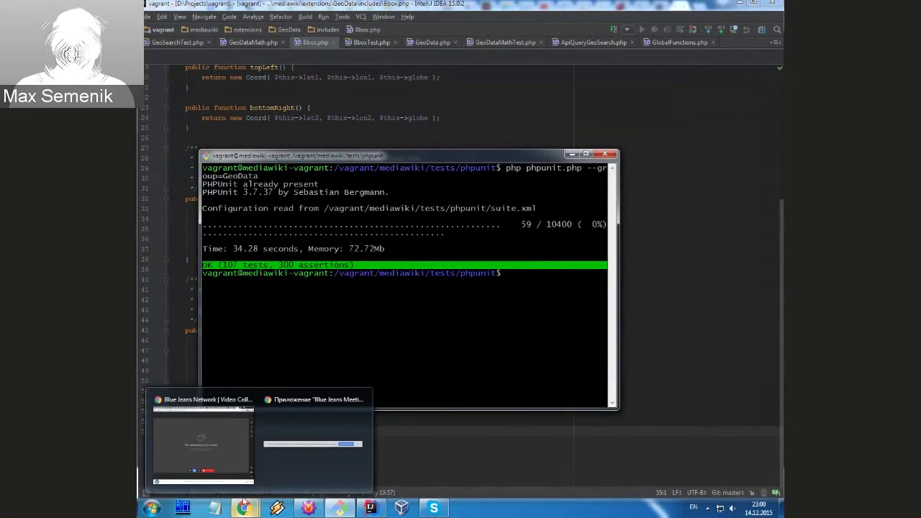
click(242, 477)
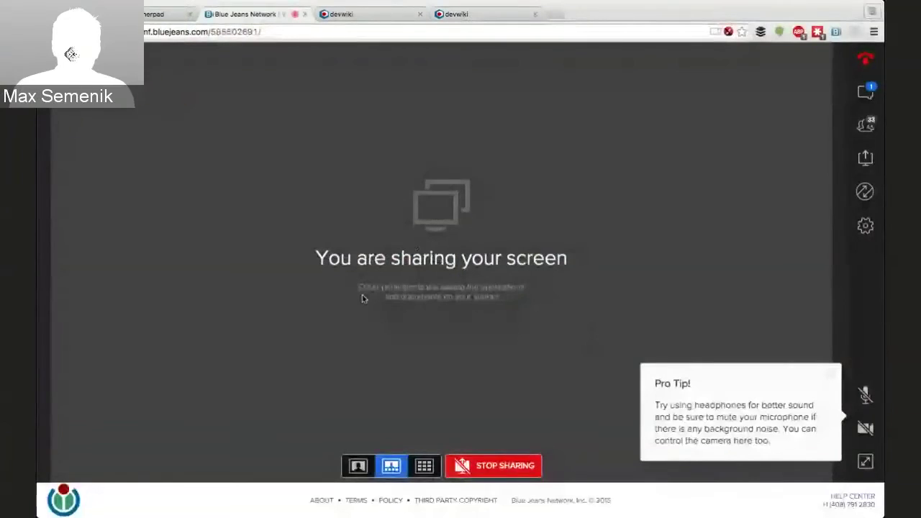
- Glance at the devwiki Main Page tab, then turn the BlueJeans camera on and back off
key(ctrl+Tab)
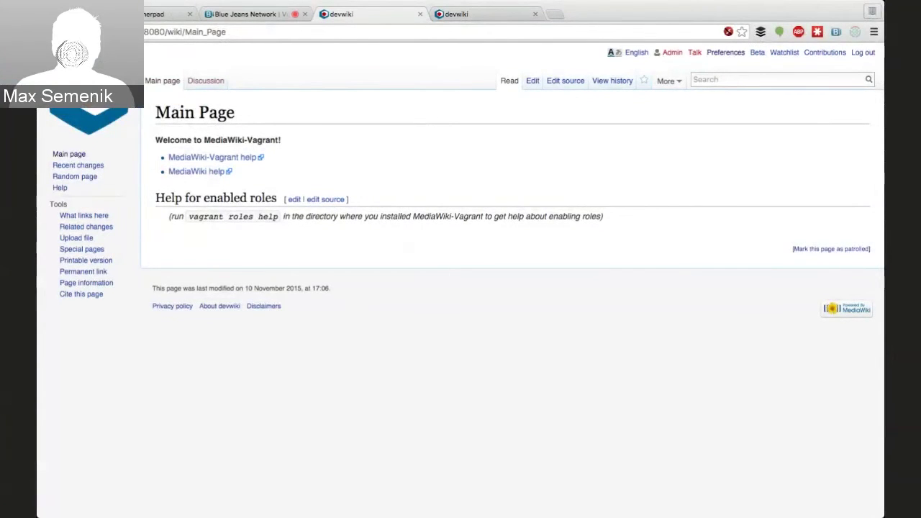
key(ctrl+shift+Tab)
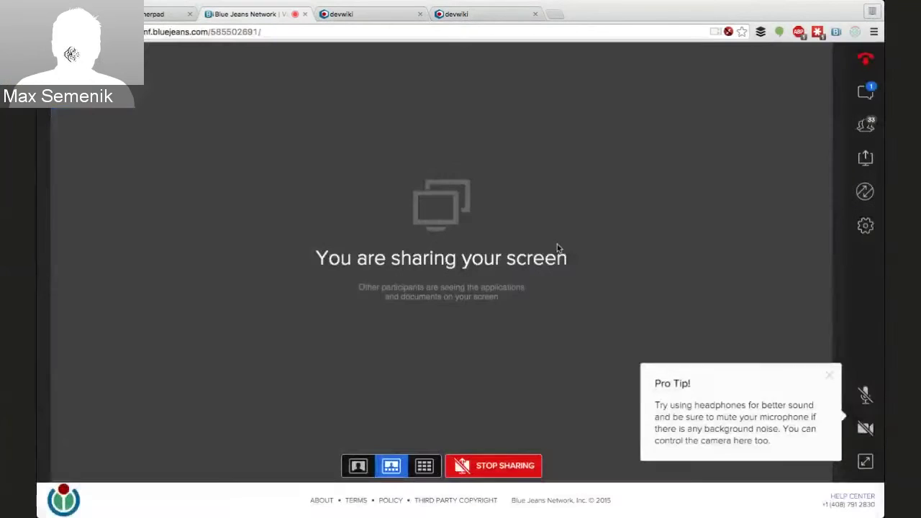
click(863, 439)
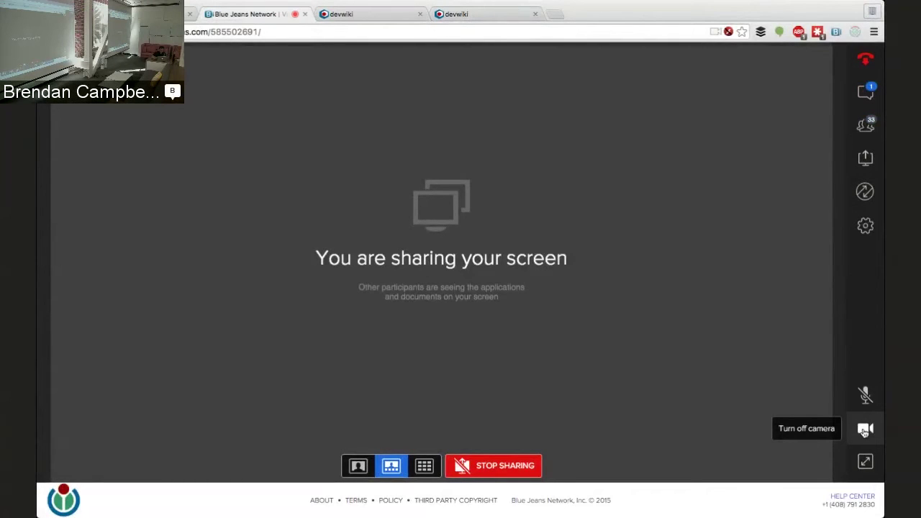
click(865, 431)
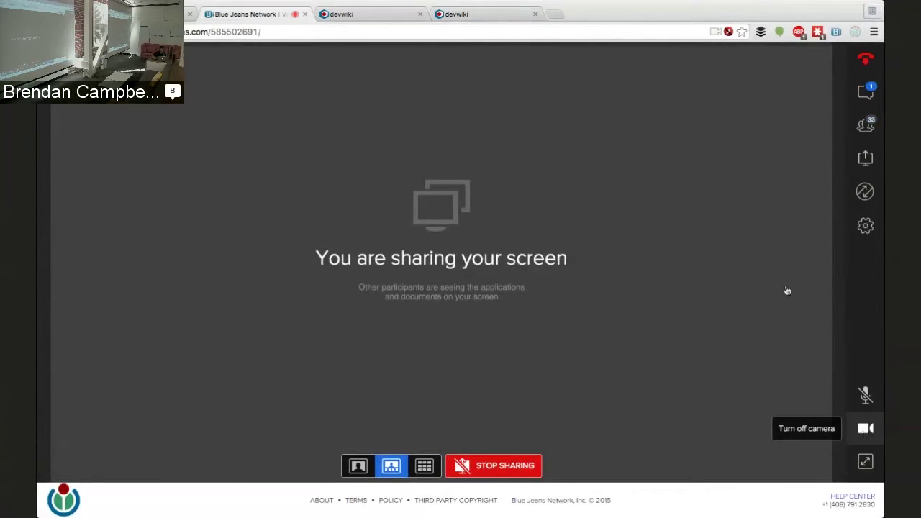
- End the BlueJeans screen share so the meeting shows the room camera
click(866, 162)
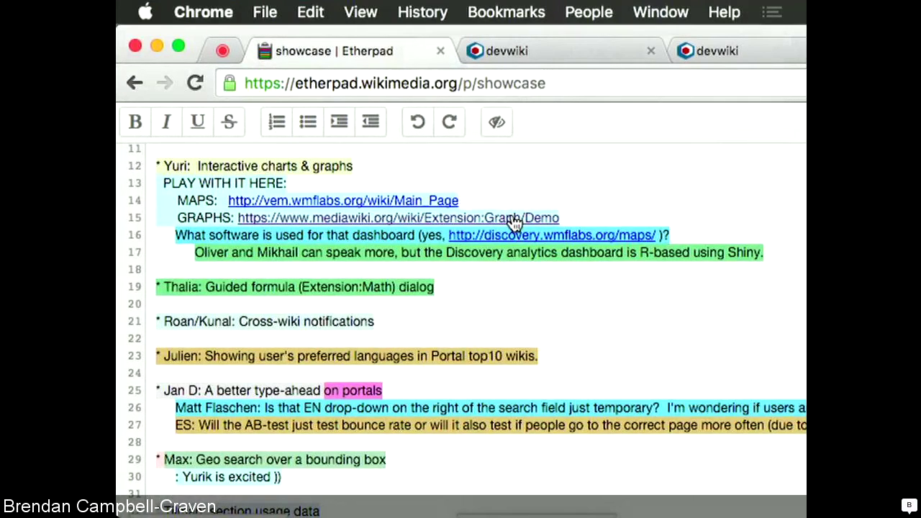
- Zoom out the Etherpad showcase notes, then switch to the devwiki tab and zoom it out too
key(super+minus)
key(super+minus)
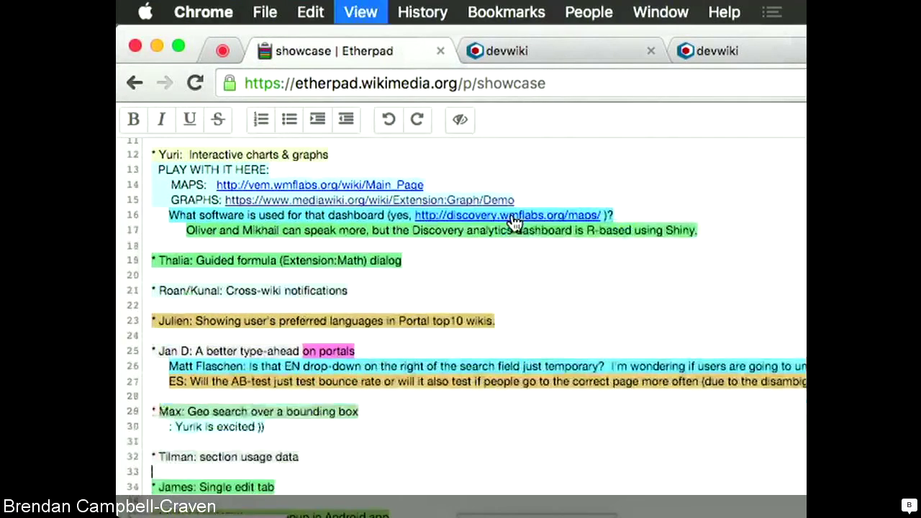
key(super+2)
key(super+minus)
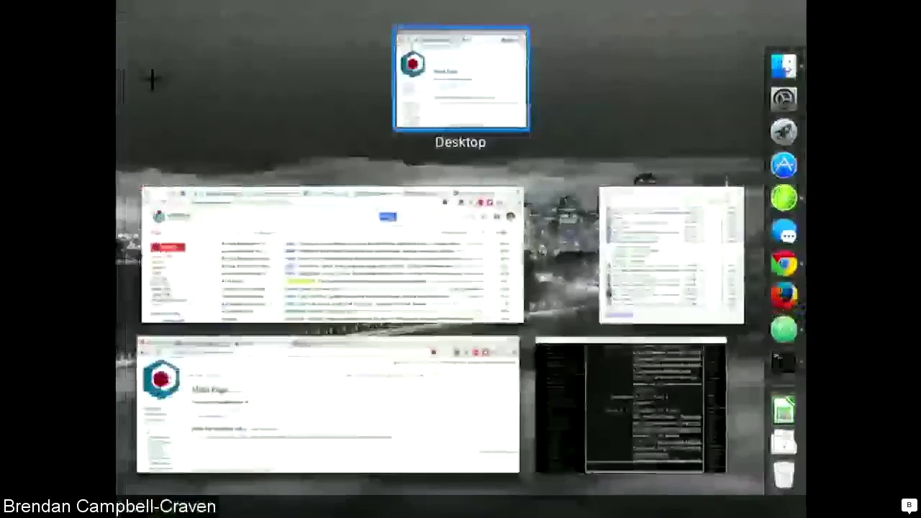
- Search 'sett' in Spotlight, then bring the Inkscape window with settings.svg to the front
key(super+space)
text(sett)
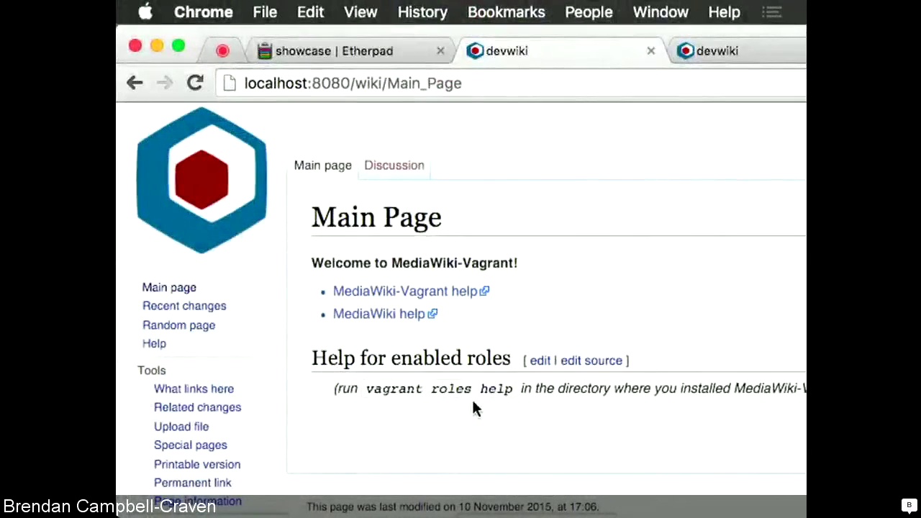
key(super+Tab)
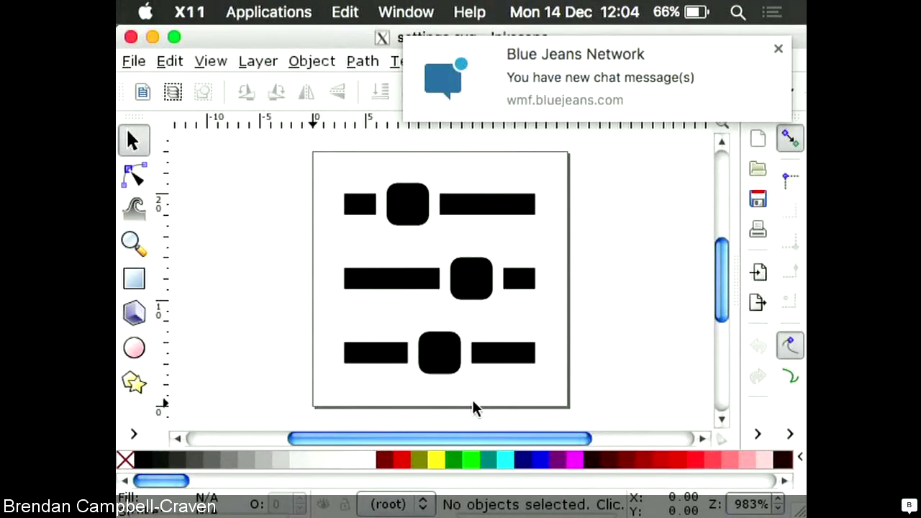
- Close the Inkscape drawing and open the settings folder through a Spotlight search for 'sett'
click(130, 37)
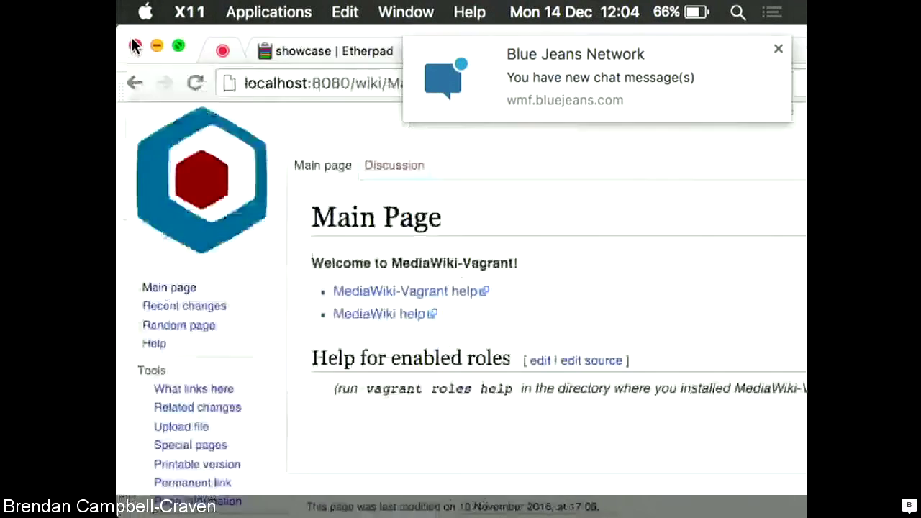
key(super+space)
text(sett)
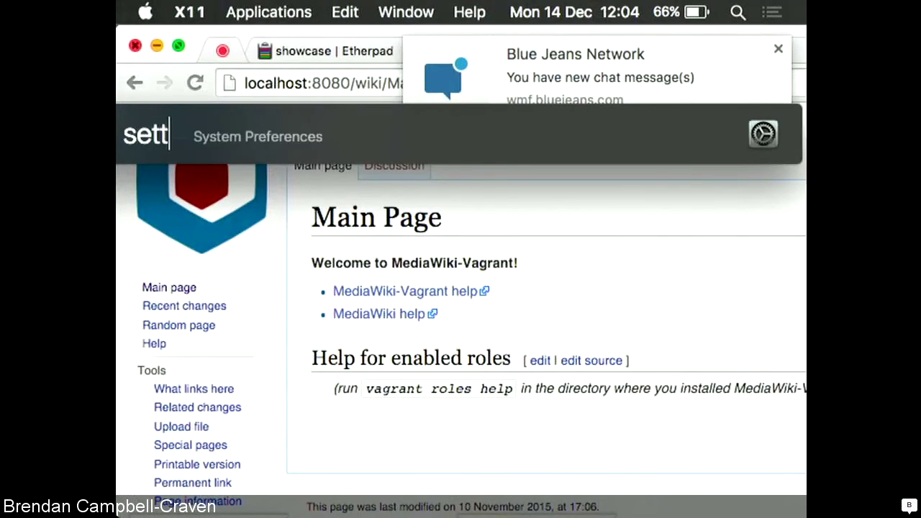
key(Right)
key(Down)
key(Down)
key(Down)
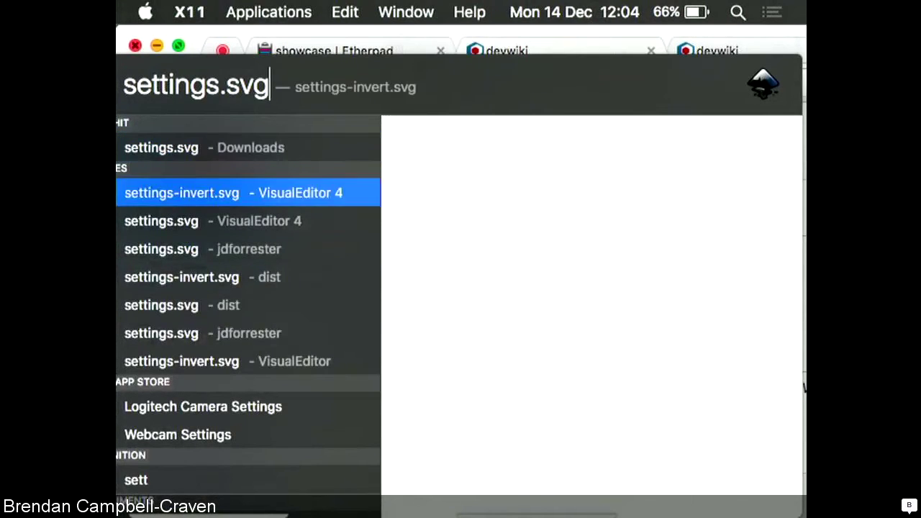
key(Down)
key(Down)
key(Down)
key(Down)
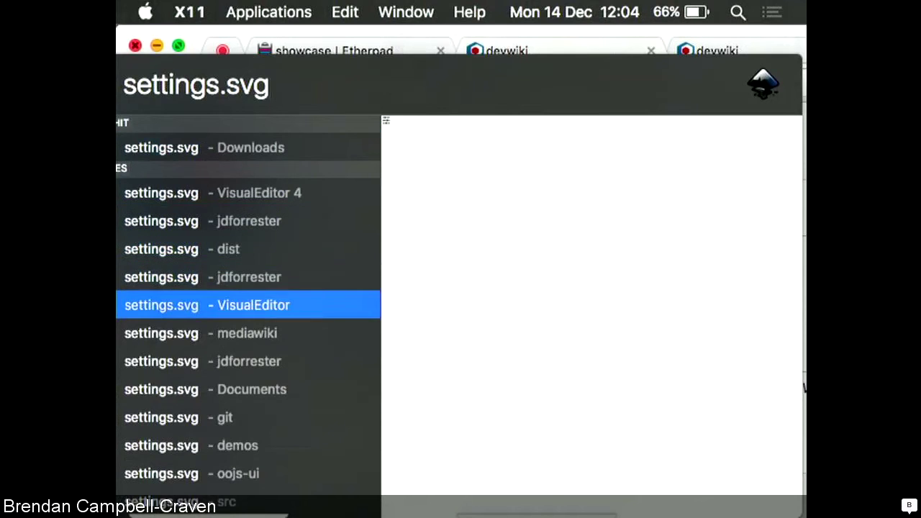
key(BackSpace)
key(BackSpace)
key(BackSpace)
key(BackSpace)
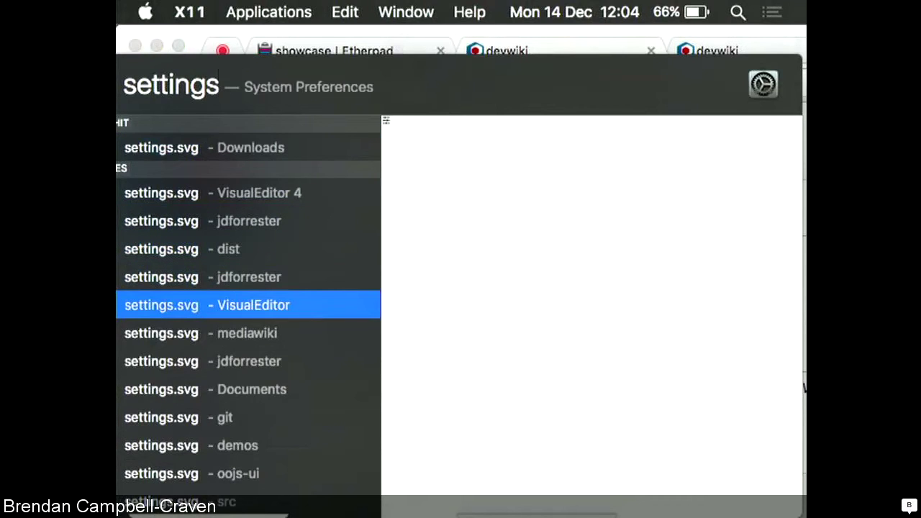
key(Return)
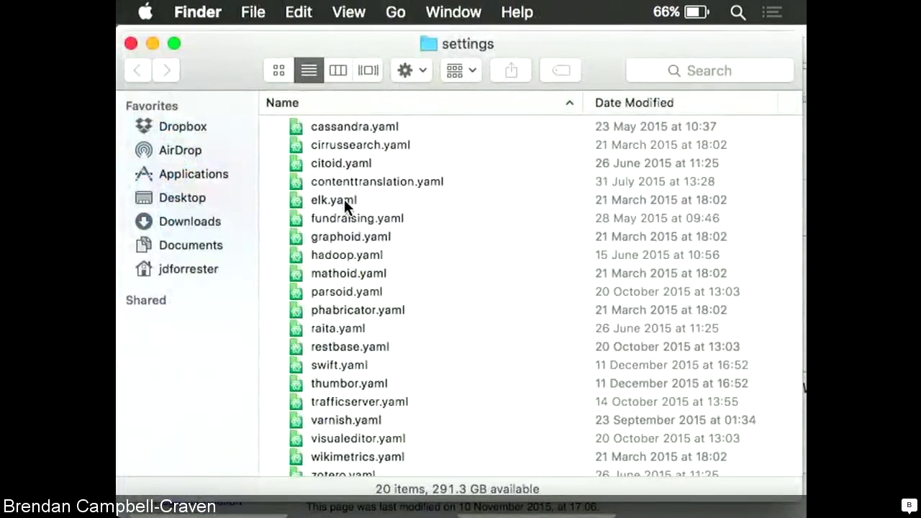
- Launch System Preferences by searching 'pref' in Spotlight
key(super+space)
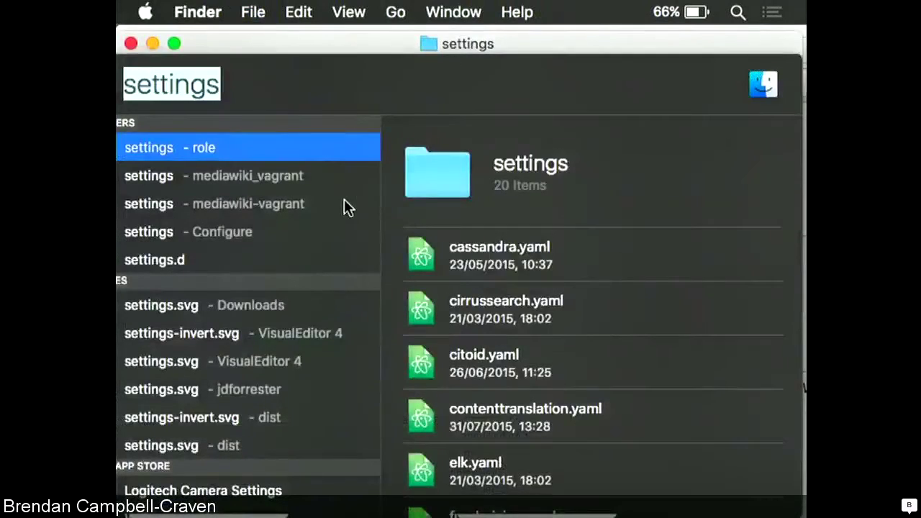
text(pref)
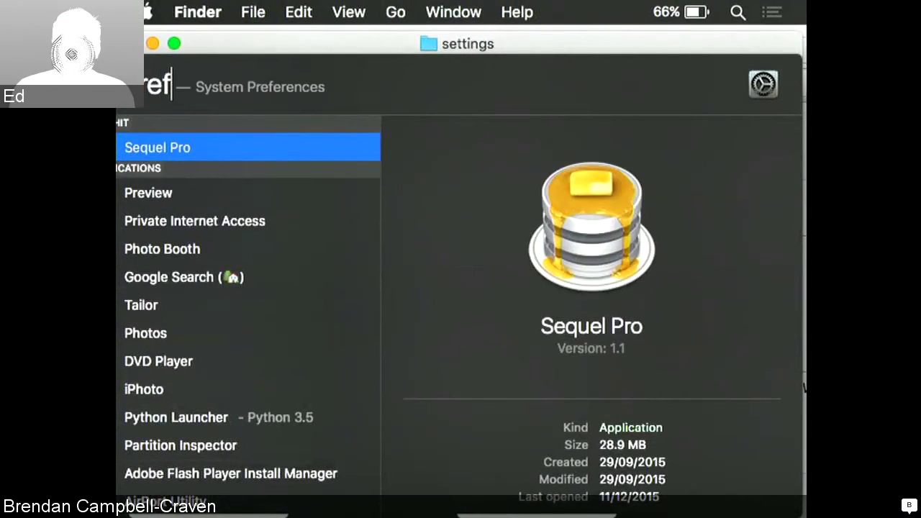
key(Return)
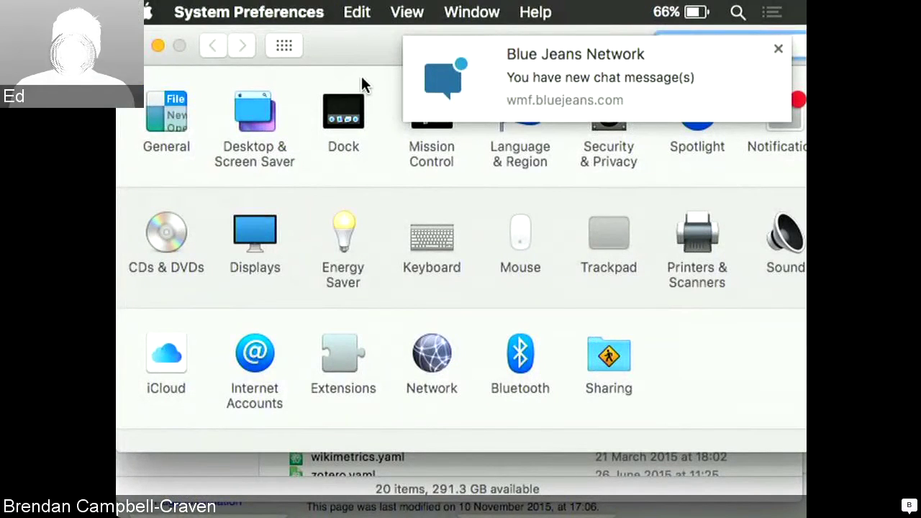
- Dismiss the chat notification, view the Displays preferences, then bring Chrome's devwiki page forward
drag(361, 76, 361, 109)
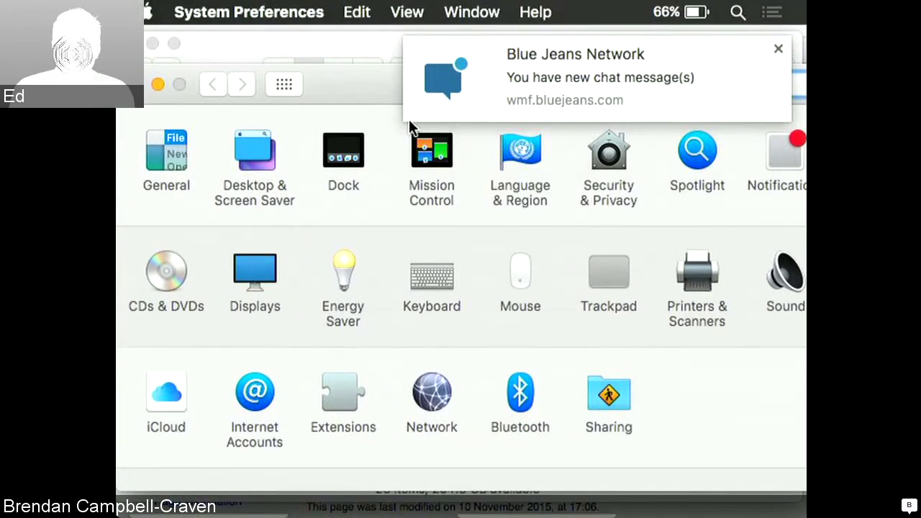
click(778, 48)
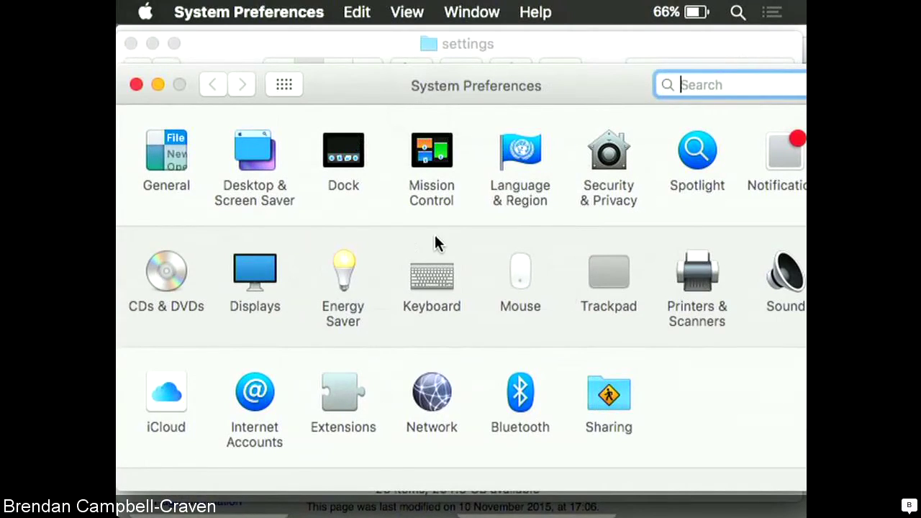
click(253, 268)
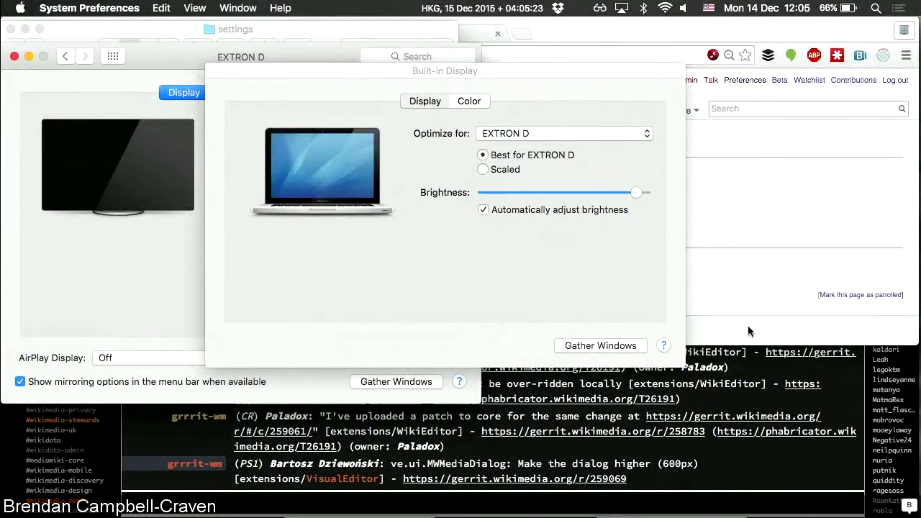
click(748, 331)
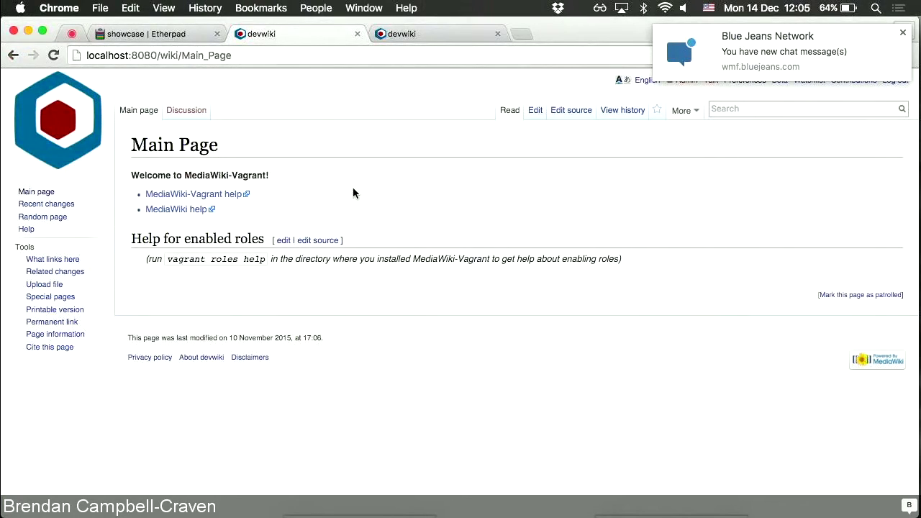
- Zoom in the wiki page and switch to the second devwiki tab's Main Page
key(super+equal)
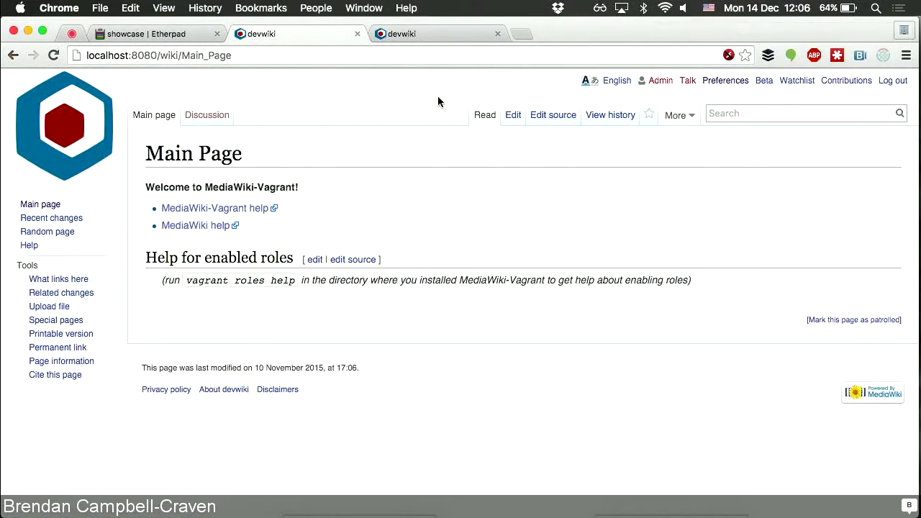
click(423, 35)
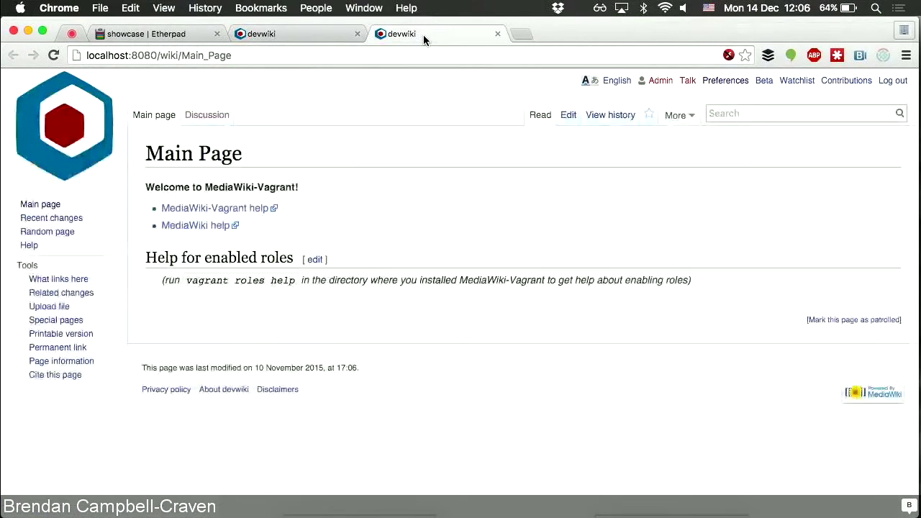
- Acknowledge the Editing tabs notice and open the Main Page in VisualEditor
click(570, 117)
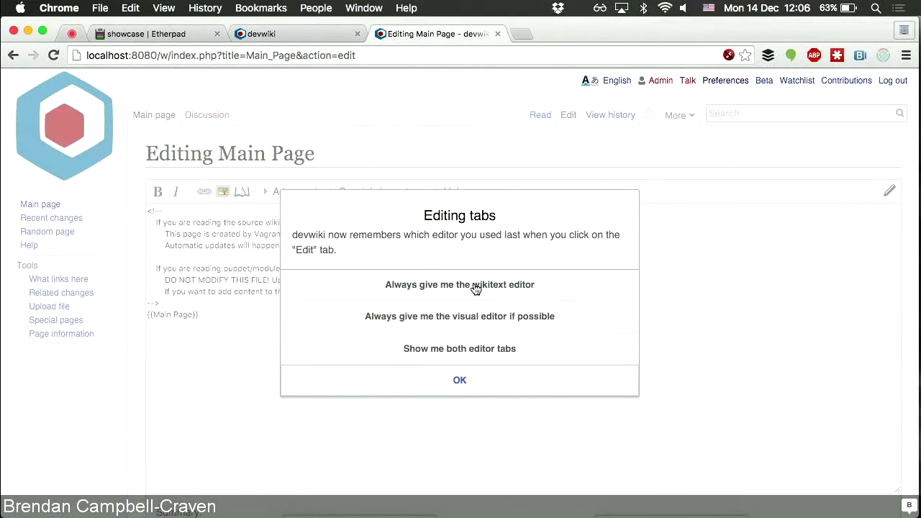
click(479, 391)
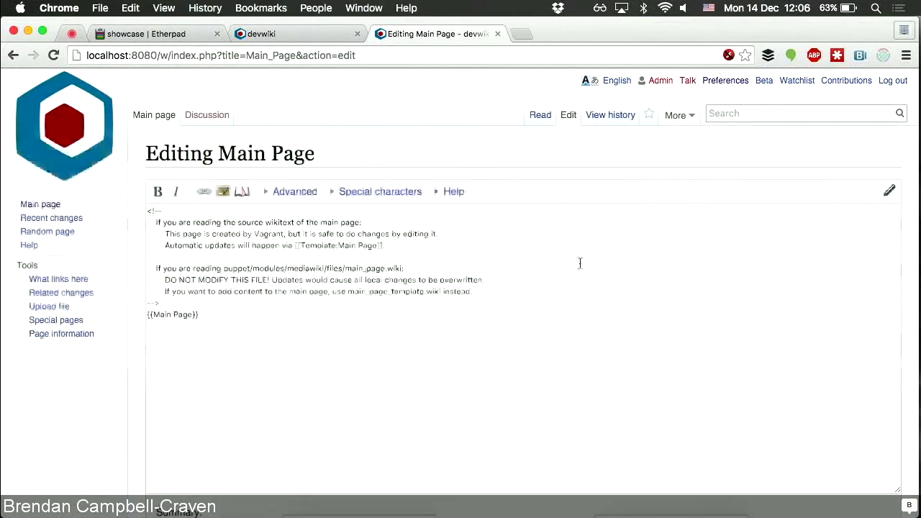
click(541, 117)
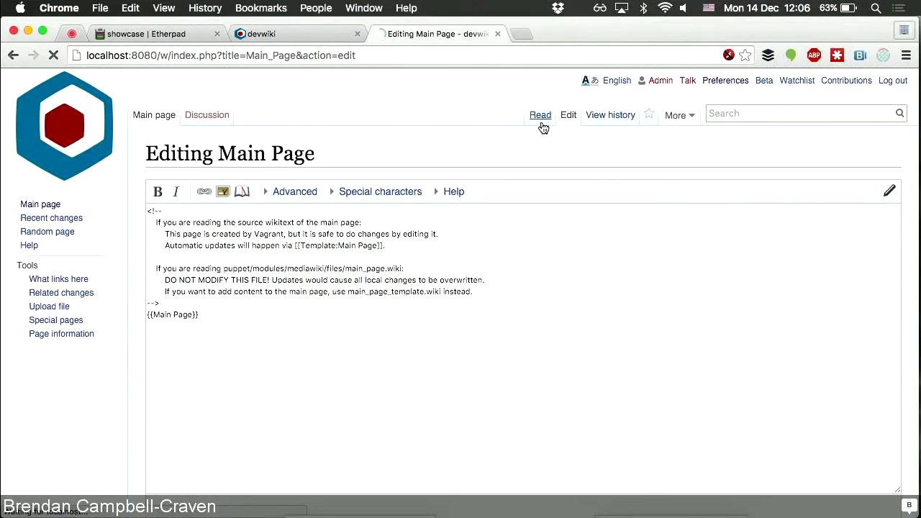
click(569, 115)
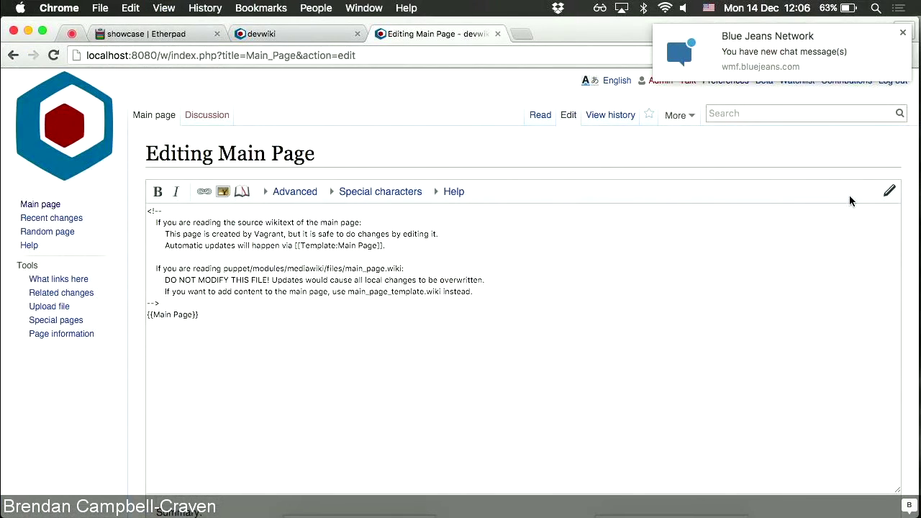
click(890, 191)
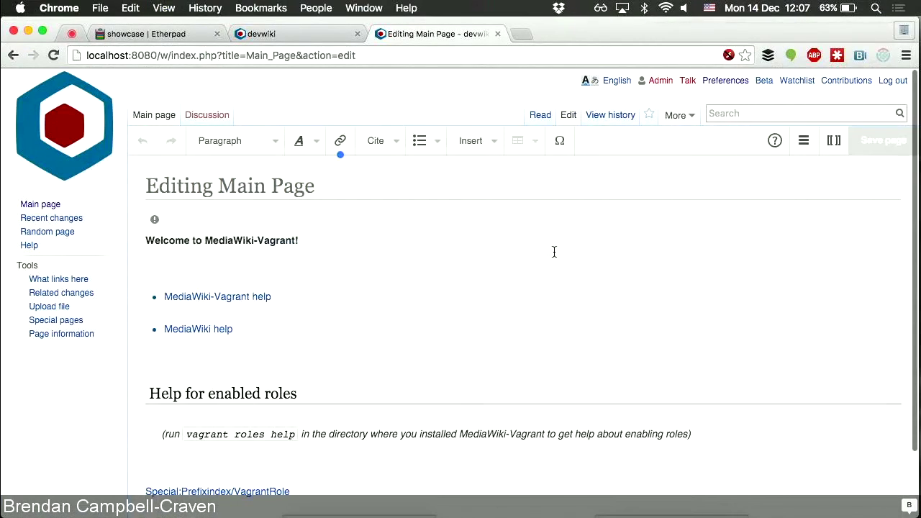
- Leave and reopen the Main Page editor, then open a section for editing
click(543, 119)
click(569, 118)
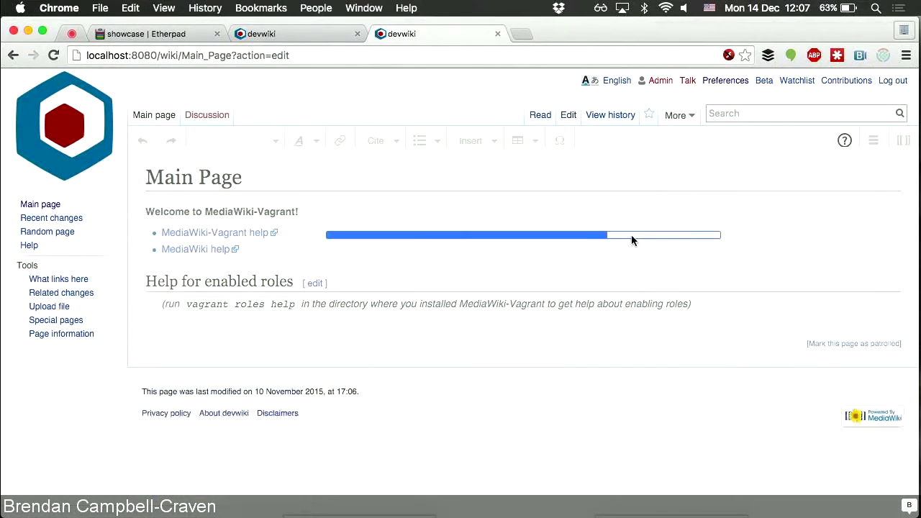
click(547, 115)
key(Tab)
key(Return)
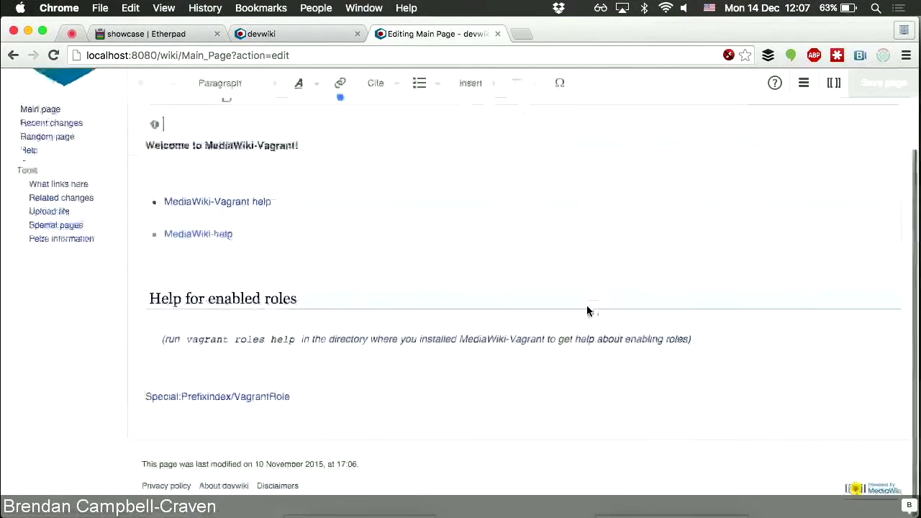
scroll(655, 243, up, 2)
- Open the Main Page history, view the original 17:05 revision, and return to the history
click(592, 117)
click(338, 343)
click(565, 114)
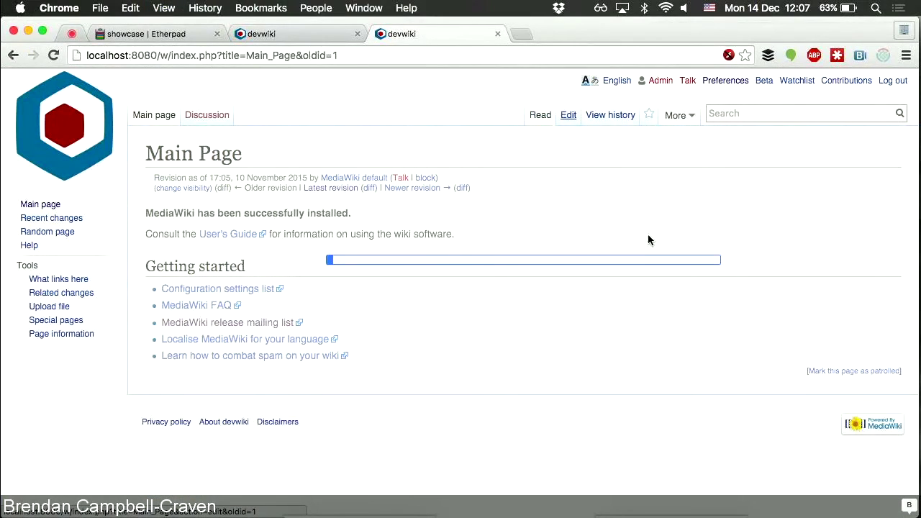
click(601, 109)
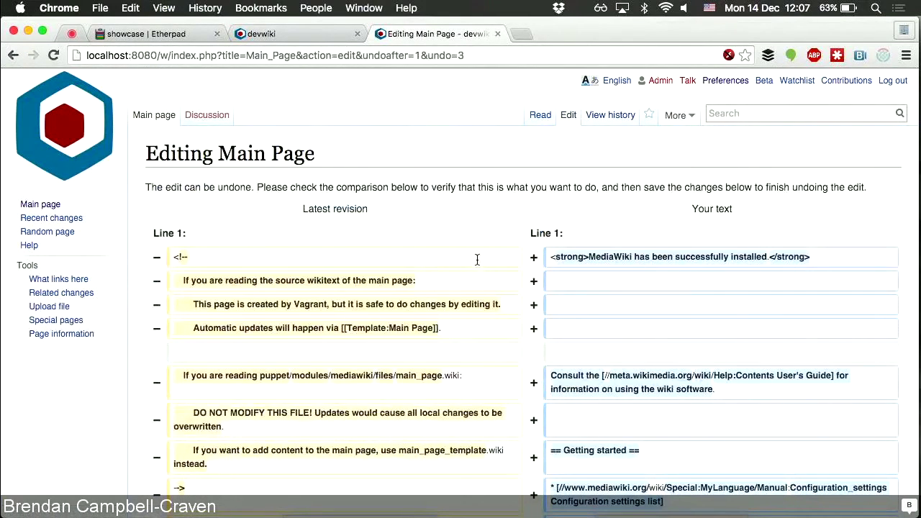
- Leave the undo preview and start editing the Help for enabled roles section
scroll(449, 216, down, 1)
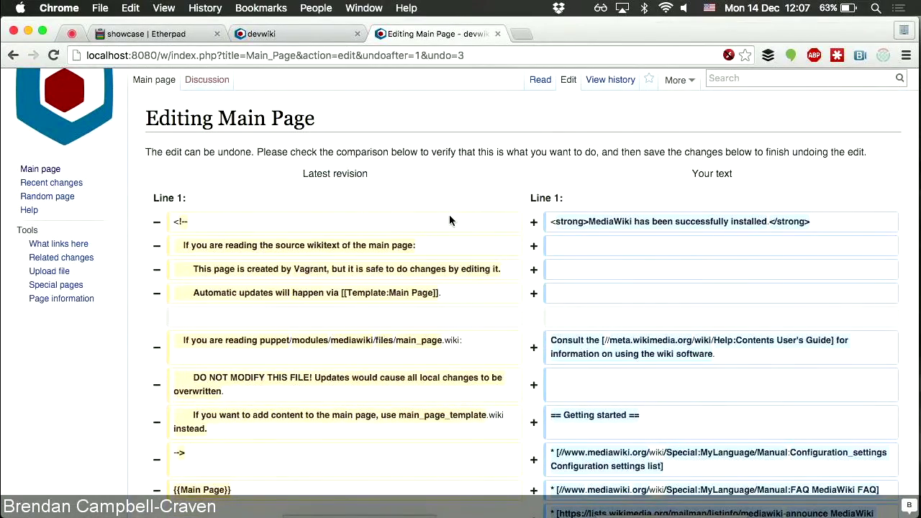
scroll(496, 228, down, 3)
scroll(495, 228, up, 4)
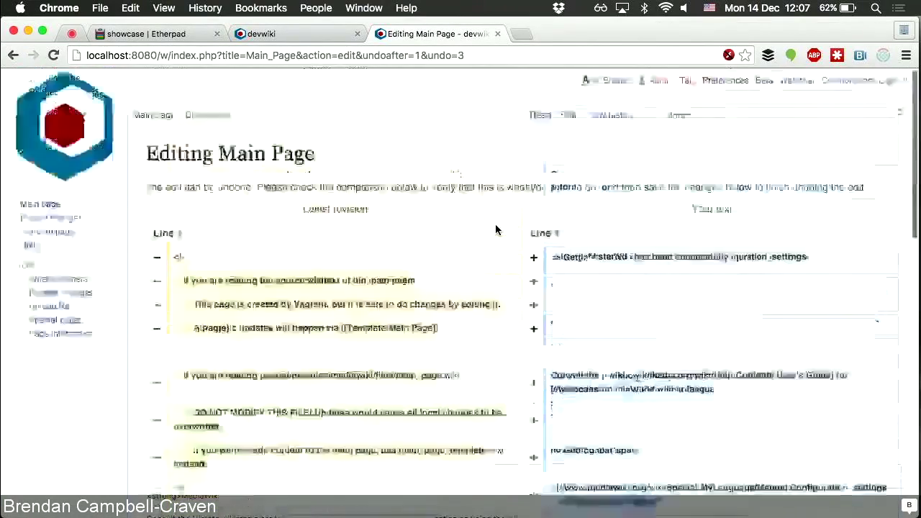
click(539, 115)
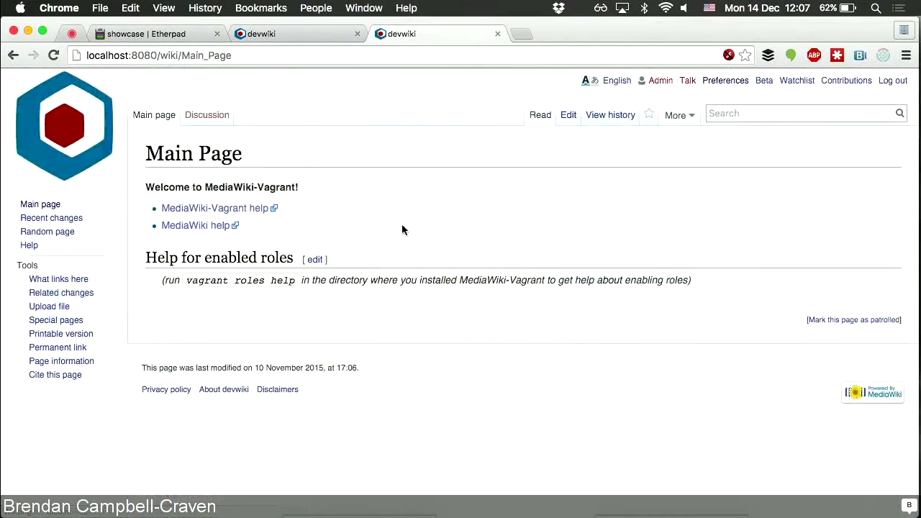
click(314, 260)
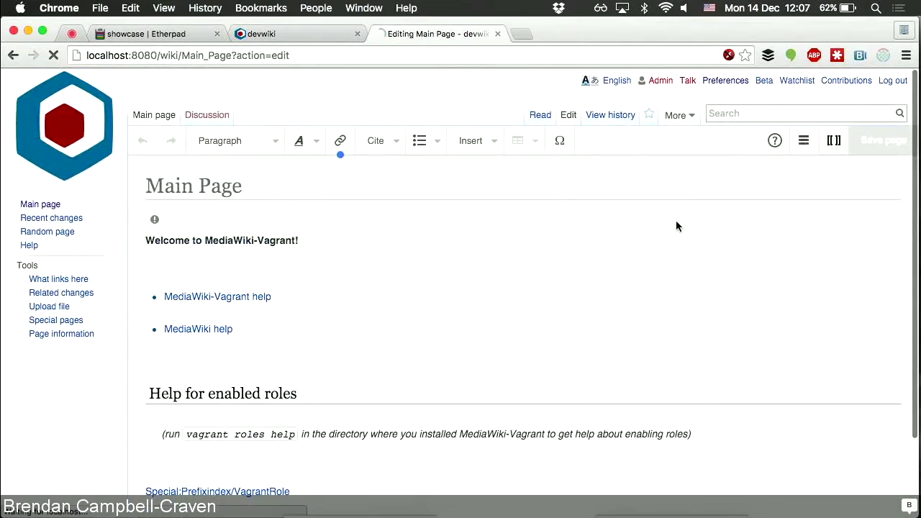
- Add 'mhvjkhv' in source editing, return to visual editing keeping changes, and reveal the hidden comment
click(375, 221)
text(mhvjkhv)
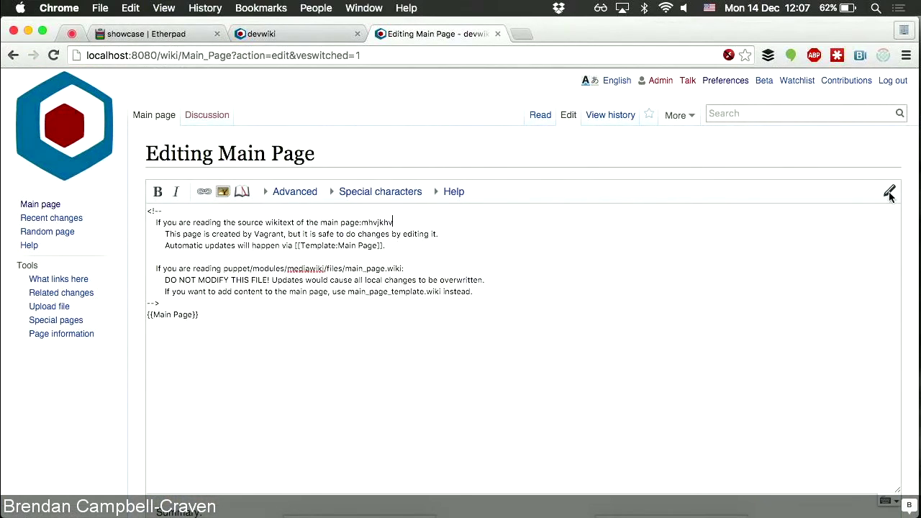
click(889, 193)
click(455, 365)
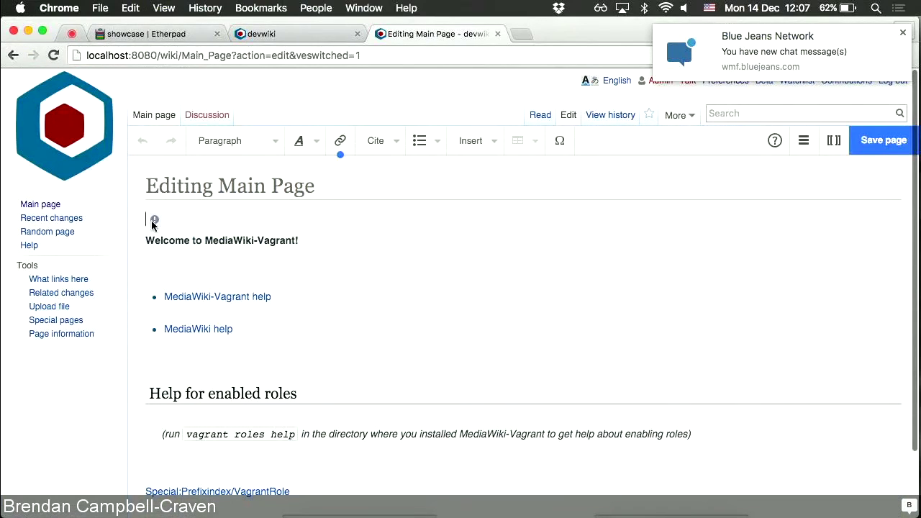
click(153, 221)
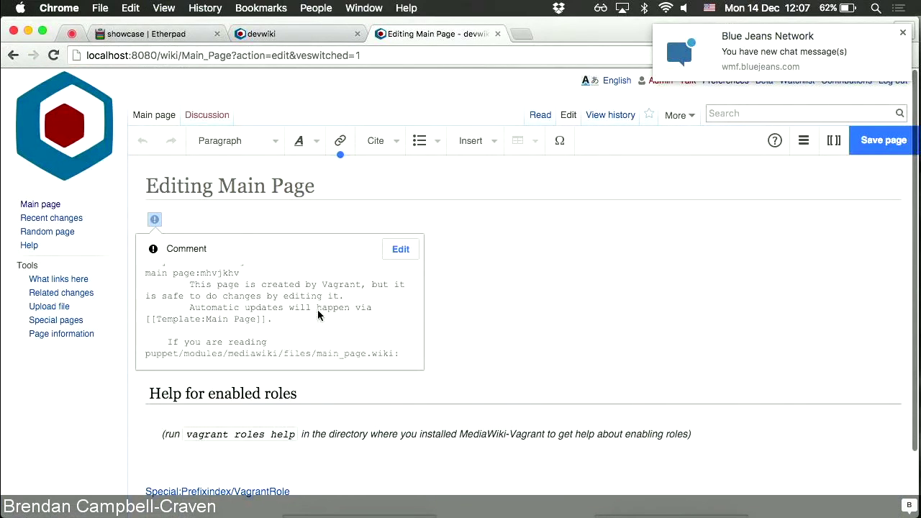
scroll(320, 315, up, 2)
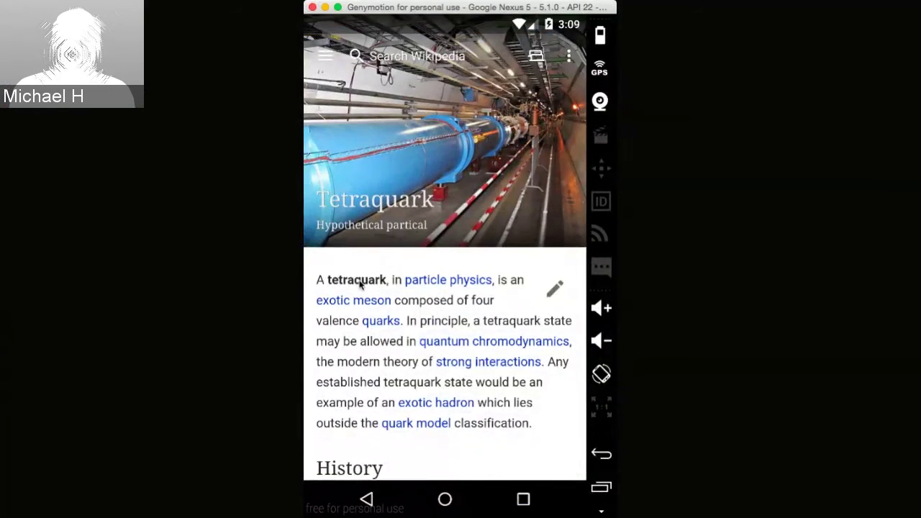
drag(360, 285, 360, 284)
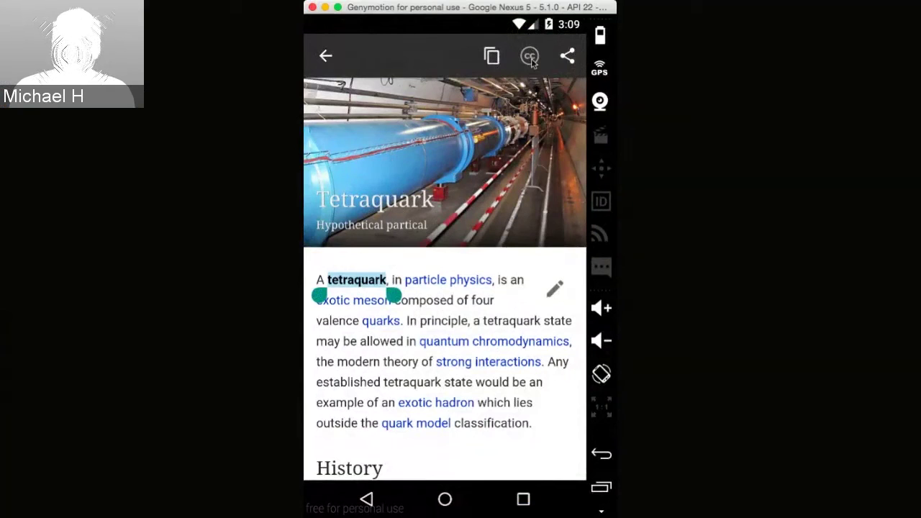
click(530, 58)
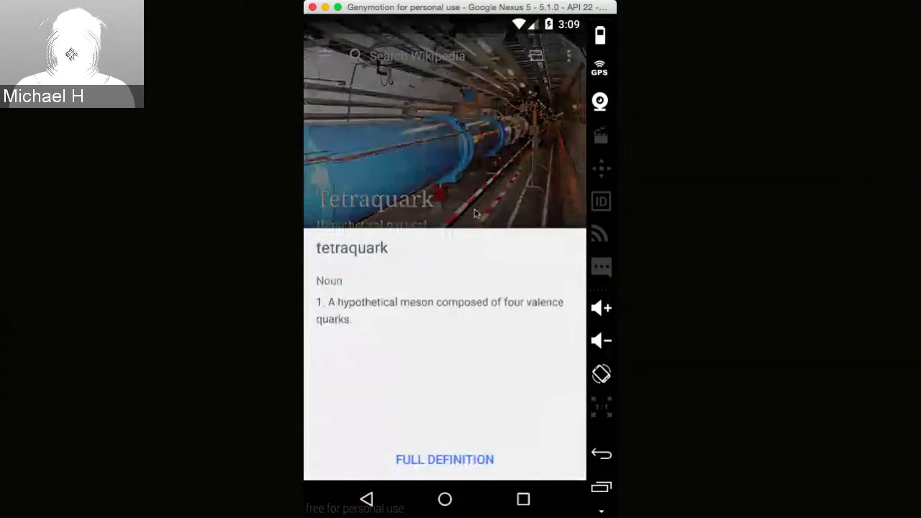
drag(480, 241, 481, 209)
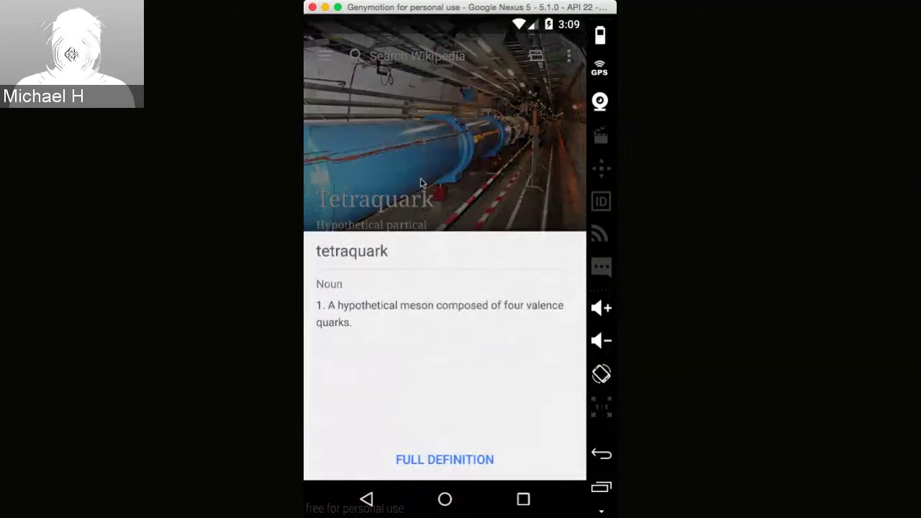
click(454, 205)
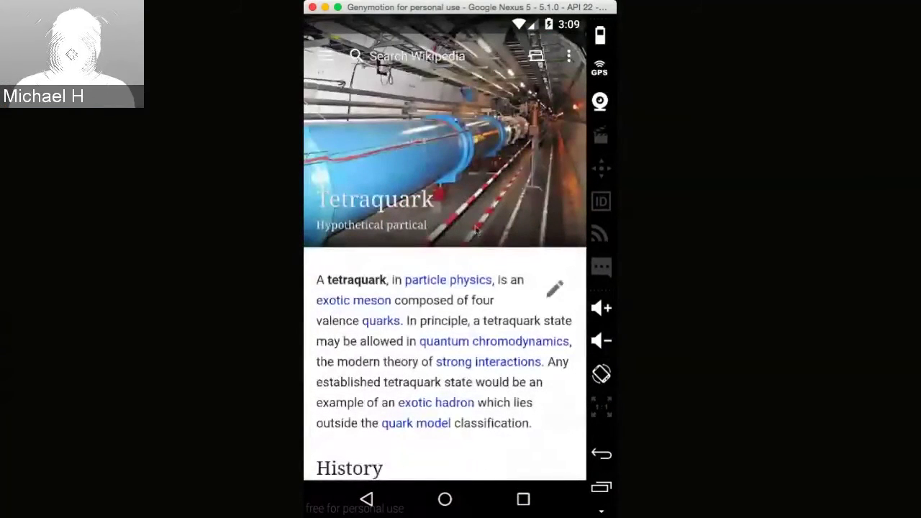
- Select 'valence' in the Tetraquark article and look up its definition
scroll(342, 246, down, 2)
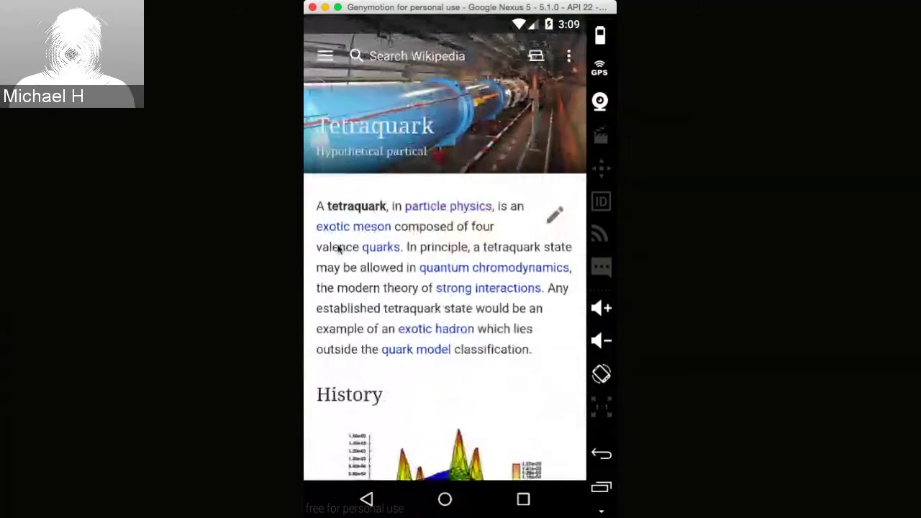
drag(338, 248, 338, 248)
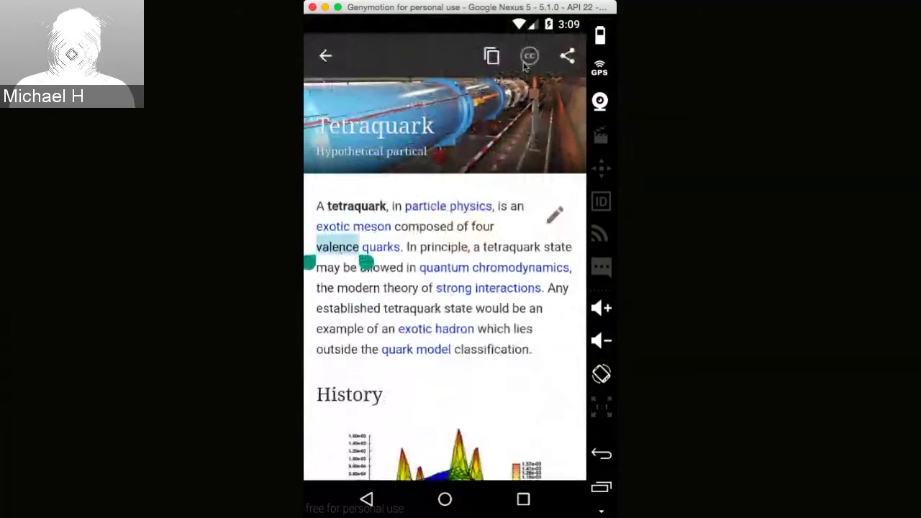
click(538, 57)
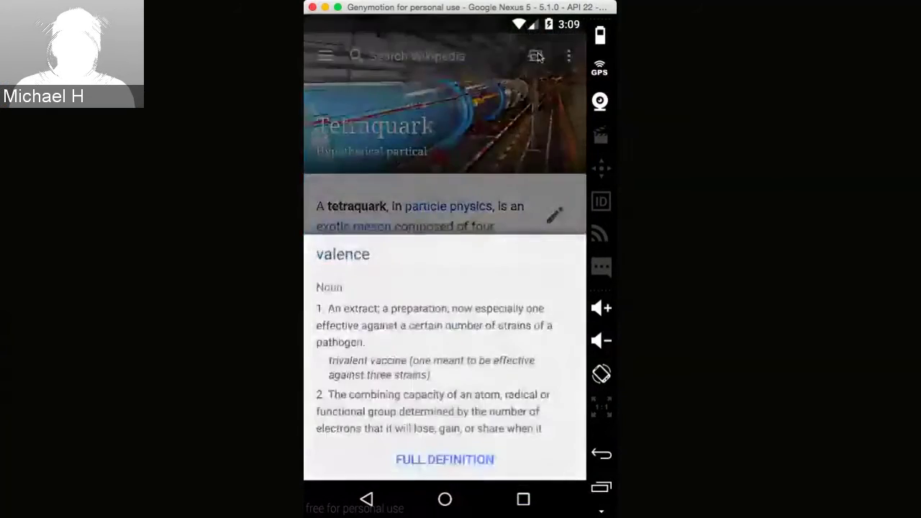
- Expand and scroll the valence definition sheet to read its noun meanings
drag(474, 246, 473, 164)
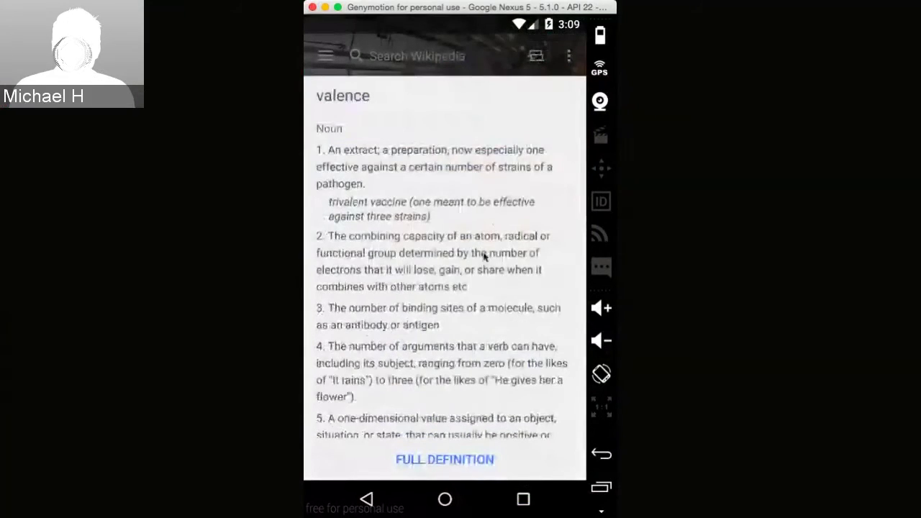
drag(484, 257, 490, 279)
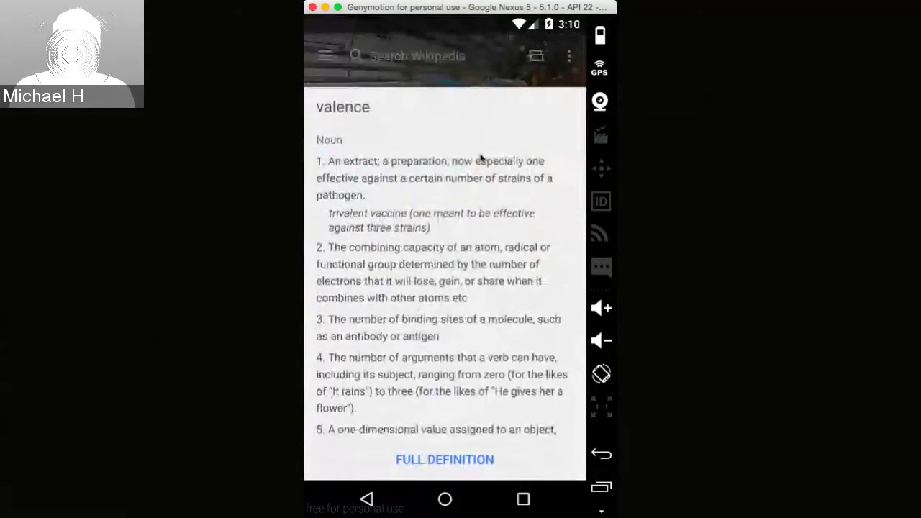
scroll(457, 263, down, 1)
drag(457, 263, 416, 185)
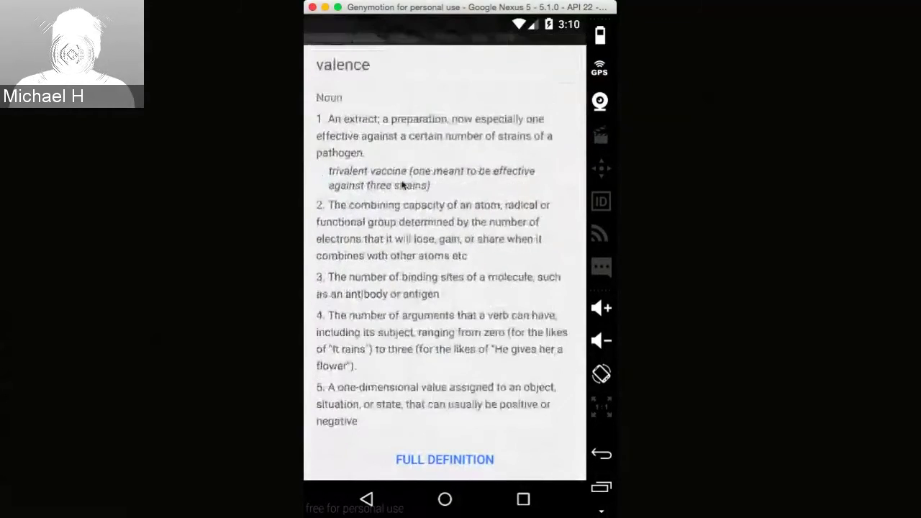
scroll(473, 220, down, 3)
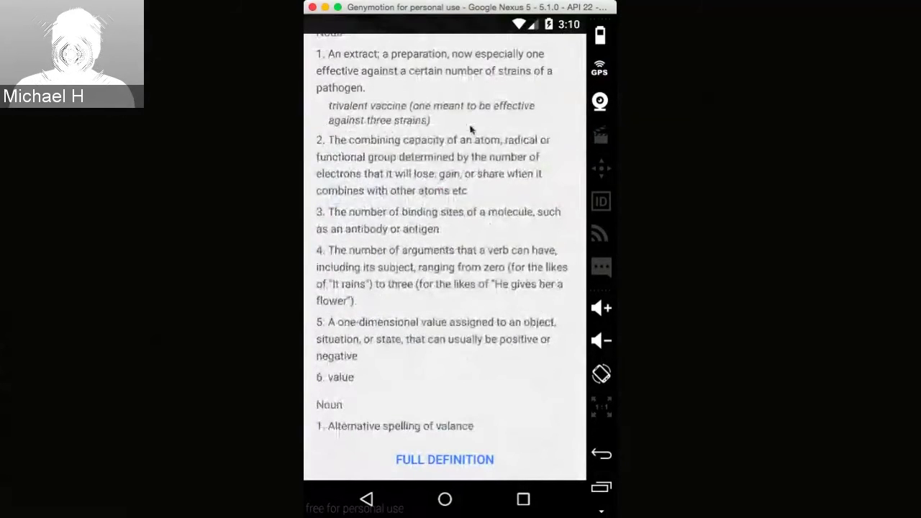
scroll(471, 188, up, 1)
scroll(473, 189, up, 2)
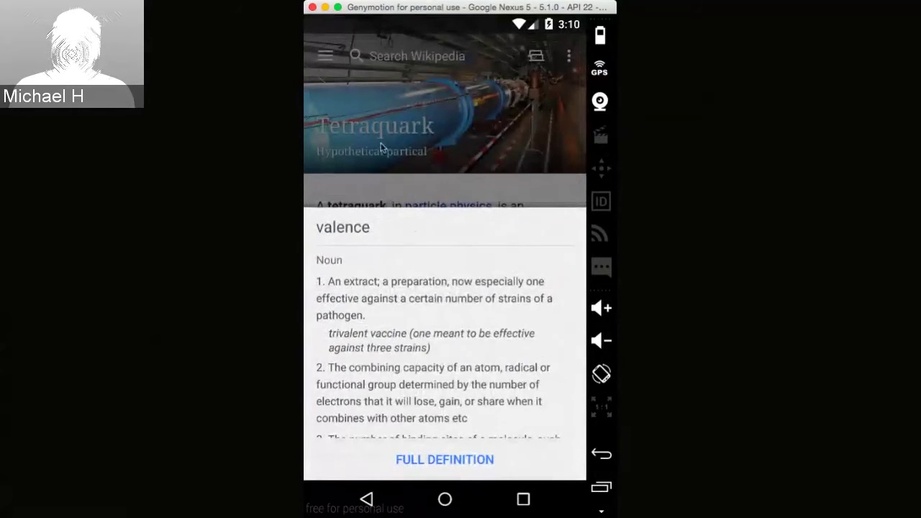
drag(404, 231, 461, 330)
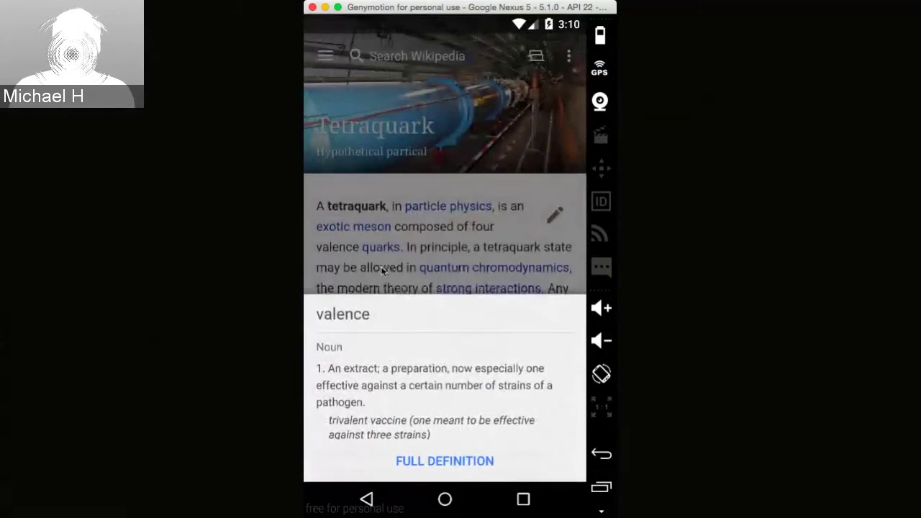
- Dismiss the valence definition sheet to return to the full Tetraquark article
click(382, 269)
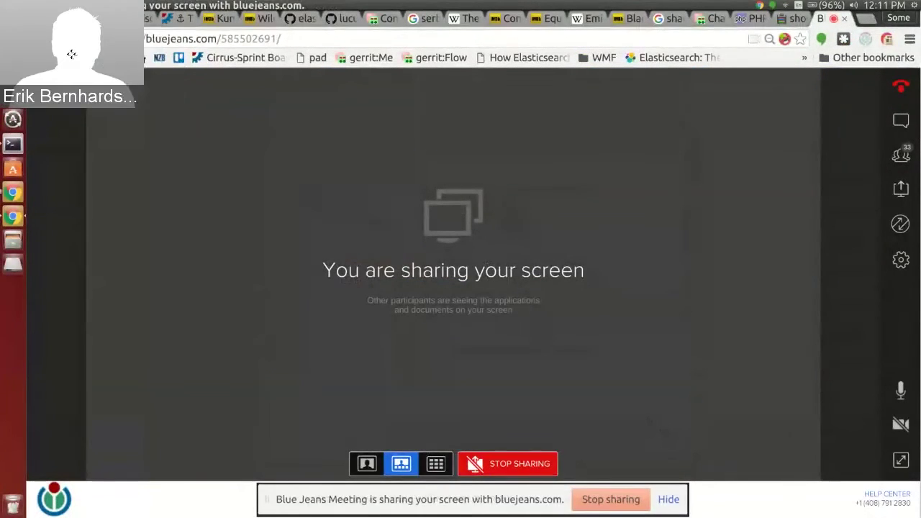
- Cycle through the open windows to the wiki Preferences window and maximize it
key(alt+Tab)
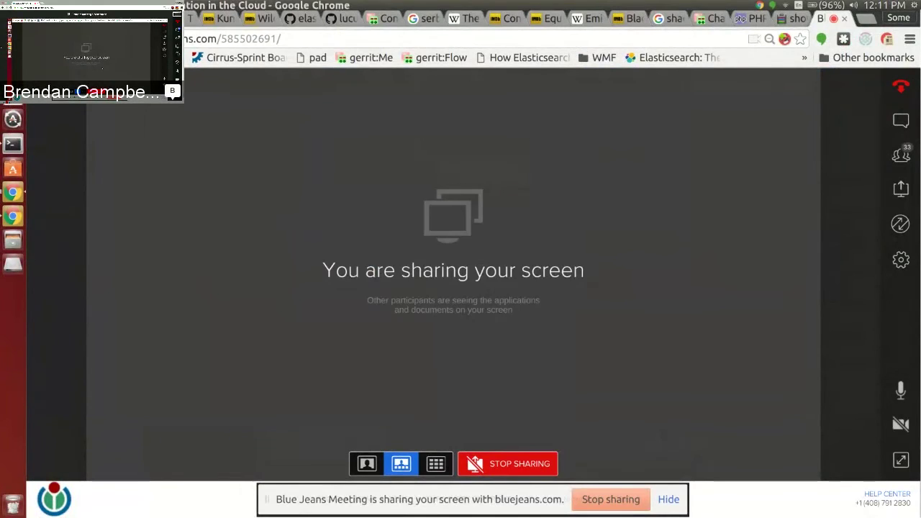
key(alt+Tab)
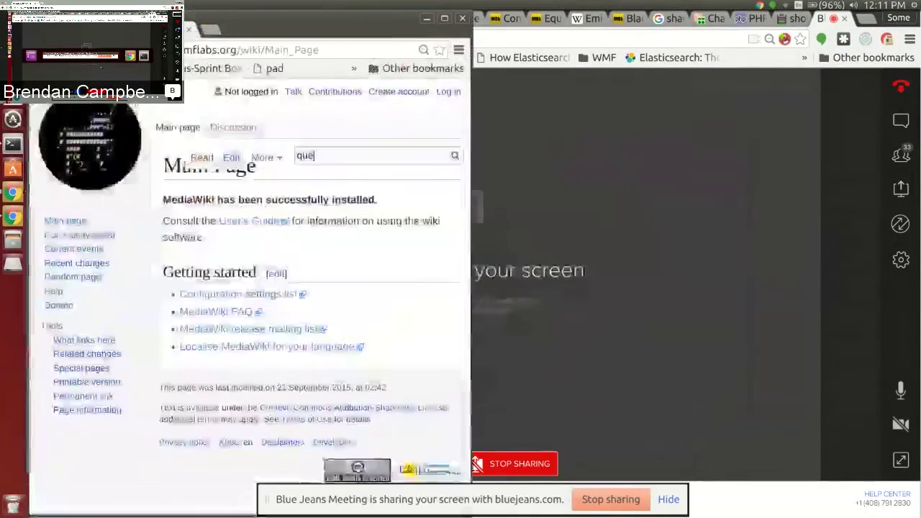
key(alt+Tab)
key(alt+Tab)
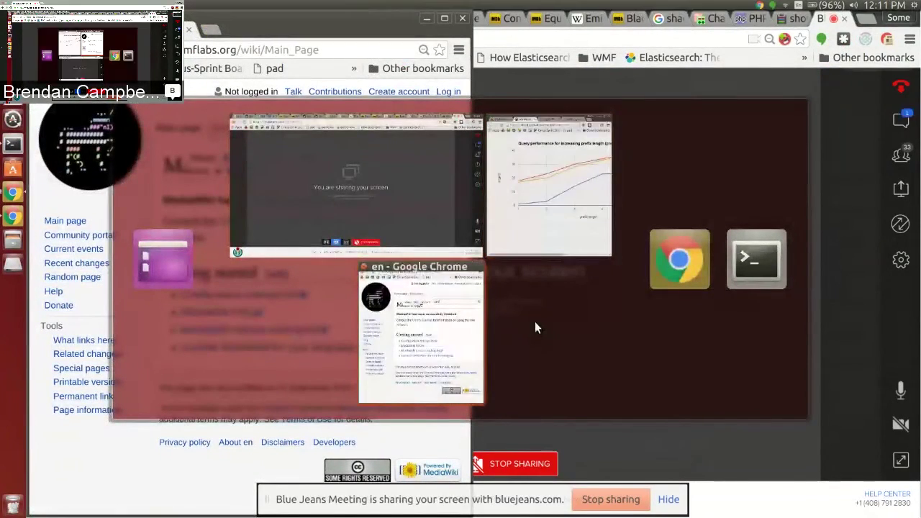
key(alt+Tab)
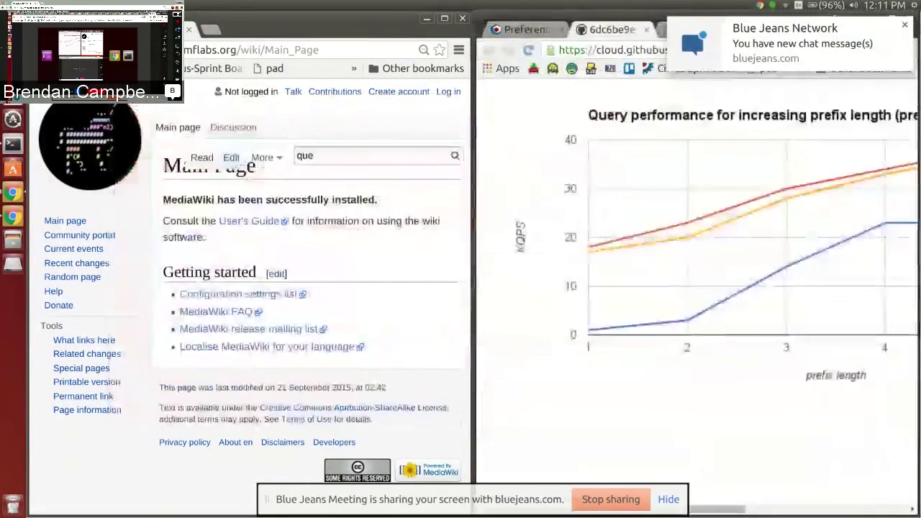
key(ctrl+shift+Tab)
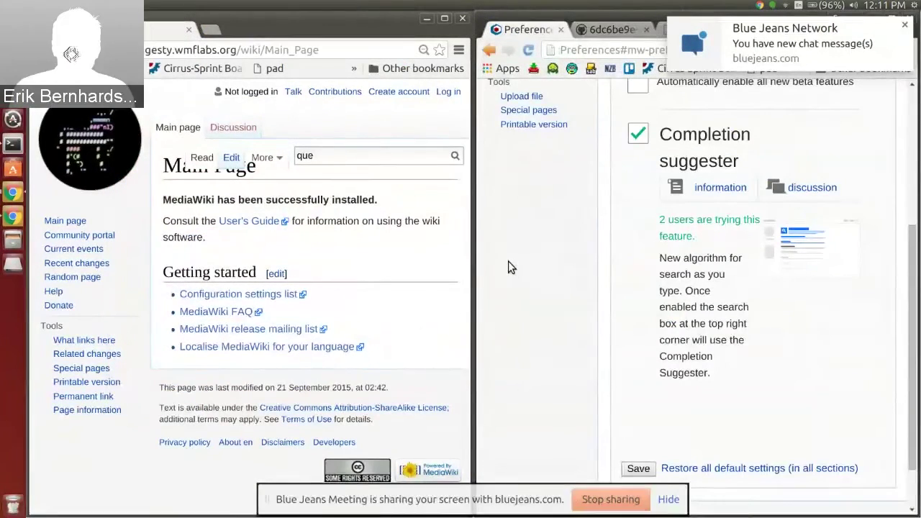
double_click(556, 16)
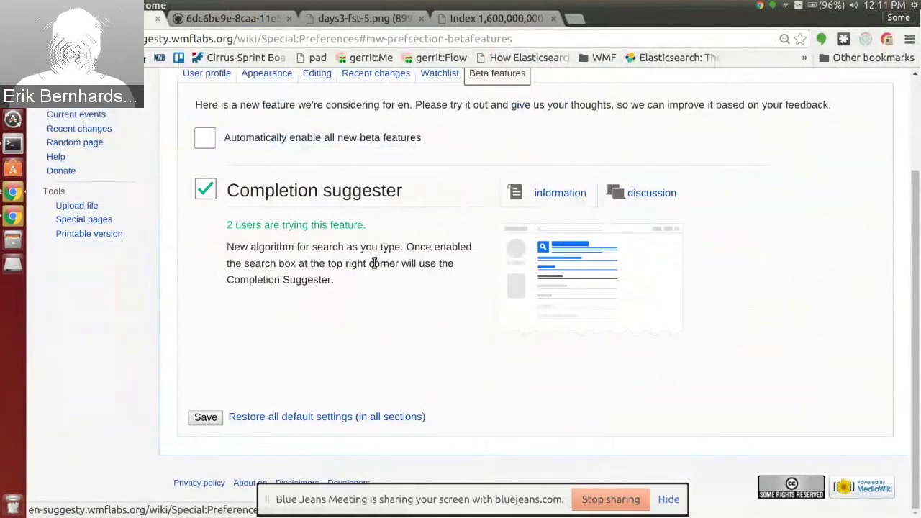
- Scroll the Beta features Preferences page and focus its wiki search box
scroll(374, 264, up, 3)
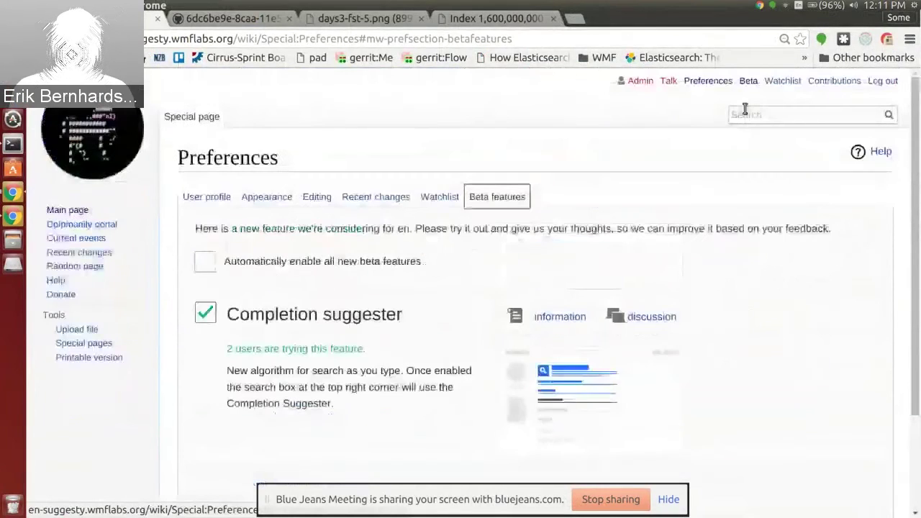
click(745, 110)
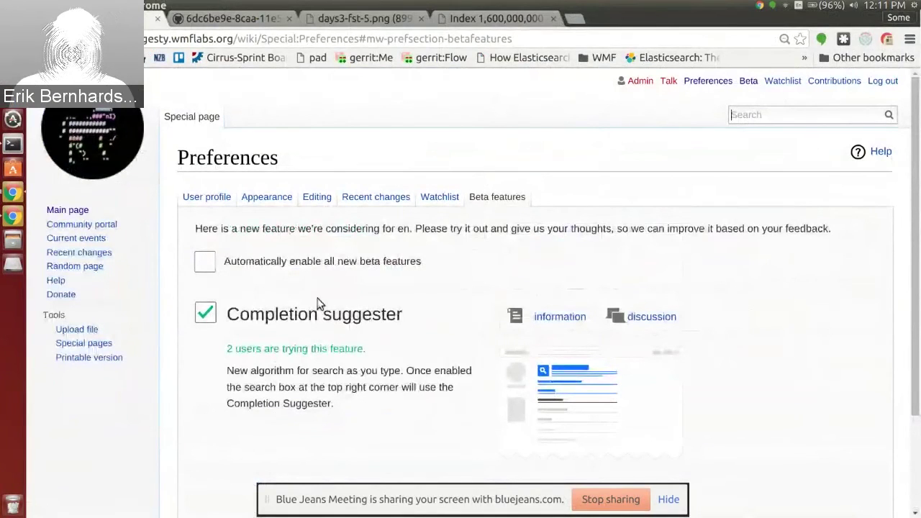
scroll(320, 302, down, 2)
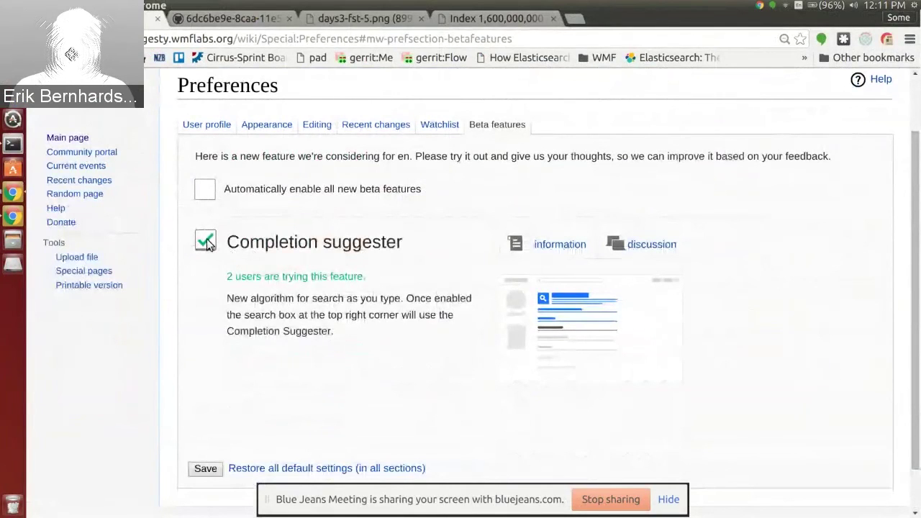
scroll(583, 212, up, 2)
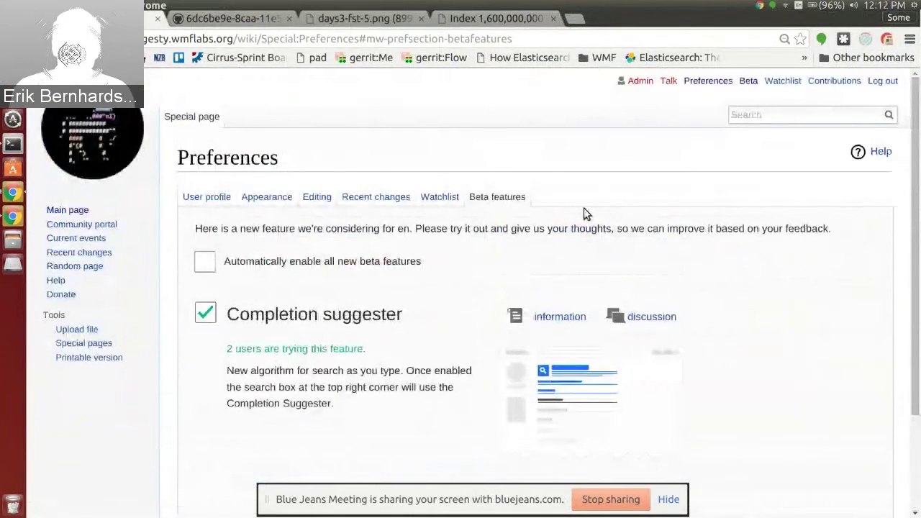
- Tile Preferences beside the Main Page window and enter 'queen' in both search boxes
key(ctrl+super+Right)
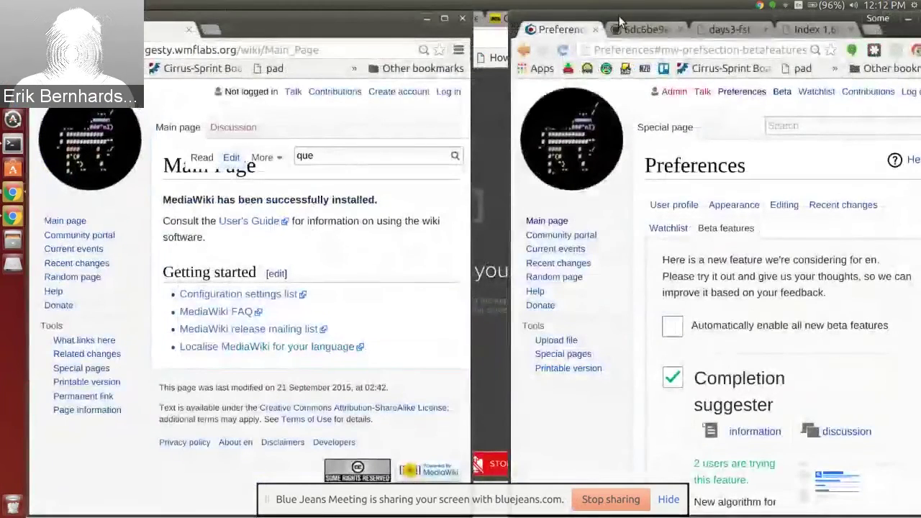
click(208, 168)
key(BackSpace)
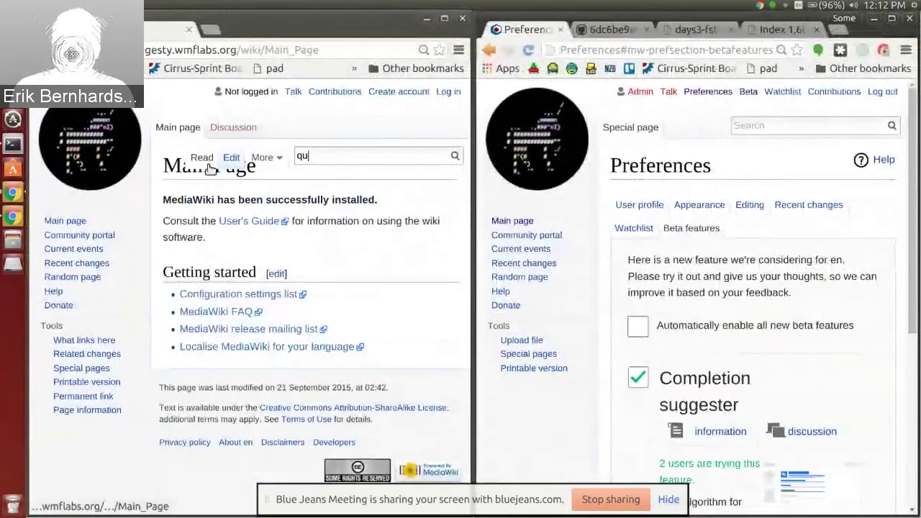
text(een)
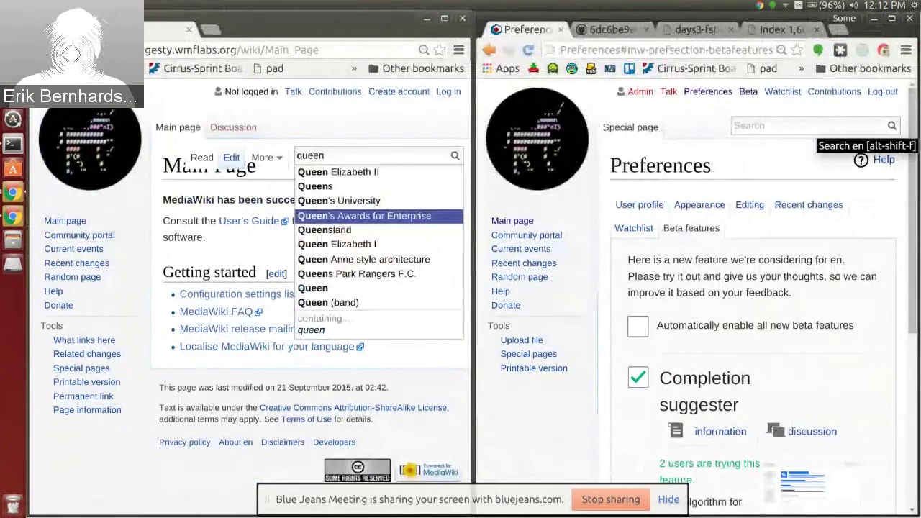
click(807, 126)
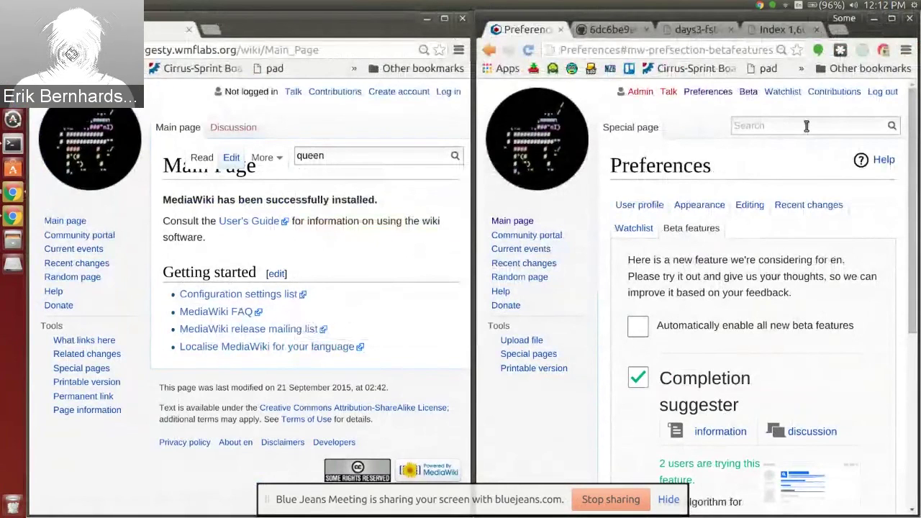
text(queen)
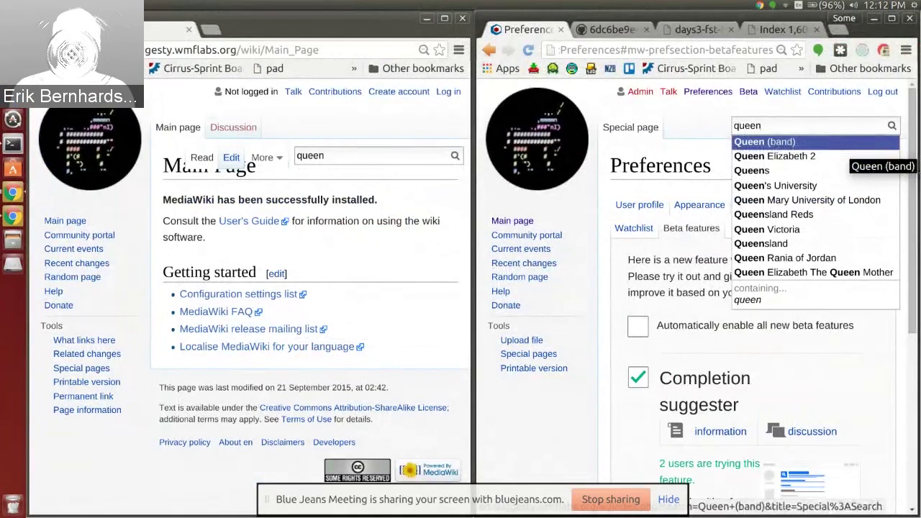
- Edit the old prefix search back to 'que' to list Quercus and Quebec suggestions
click(334, 154)
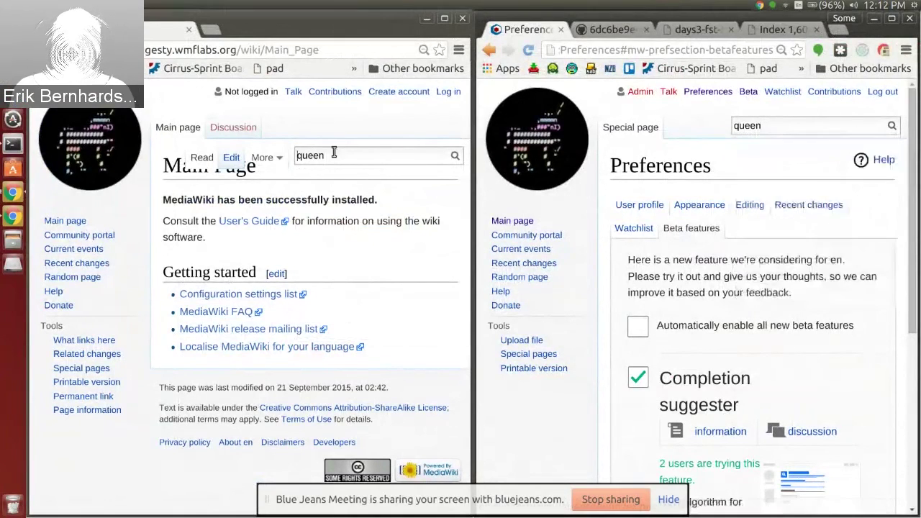
key(BackSpace)
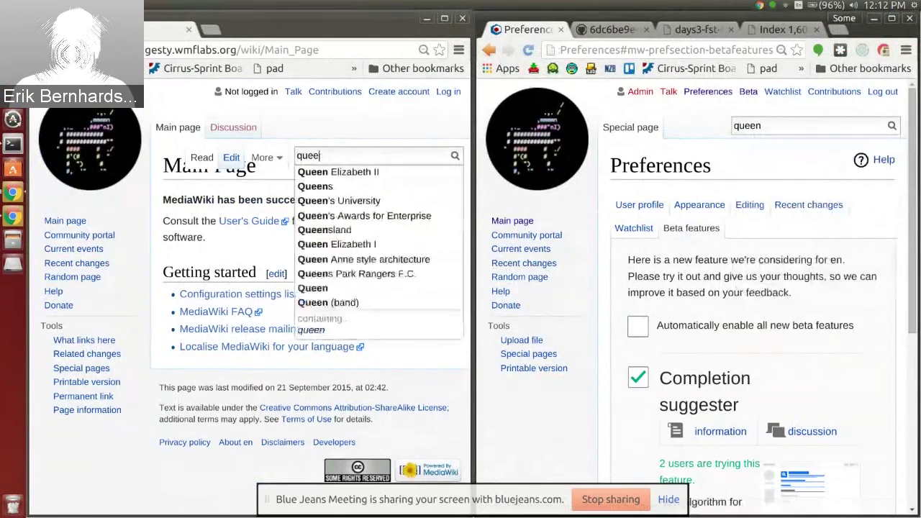
text(n)
key(BackSpace)
key(BackSpace)
key(BackSpace)
key(BackSpace)
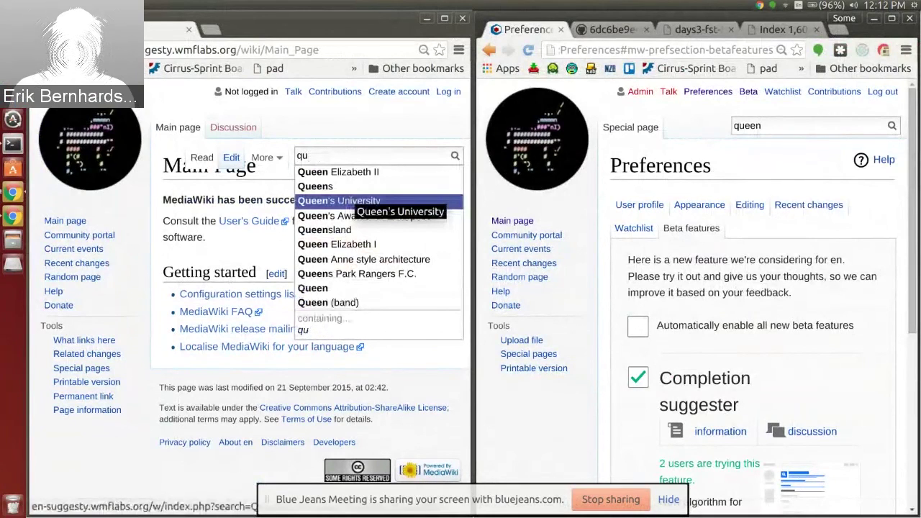
text(e)
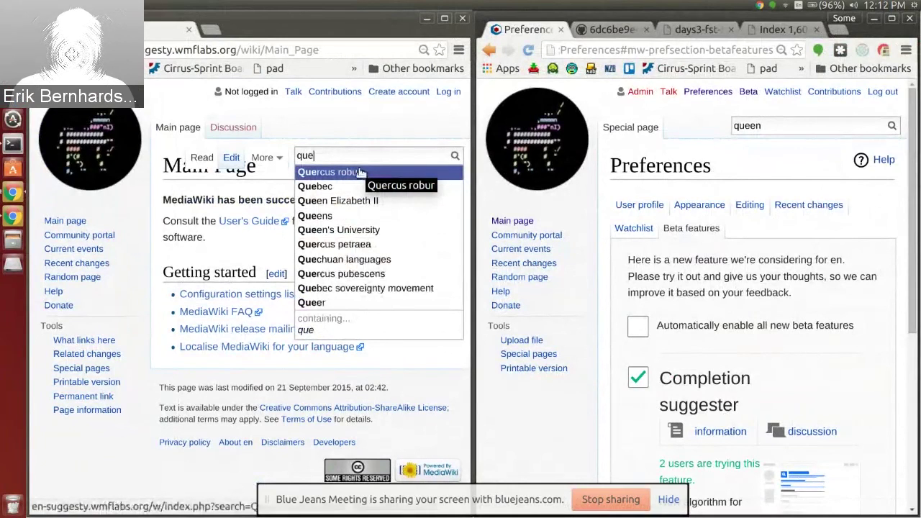
- Maximize Preferences, show Green Day suggestions for misspelled 'grenday', then view the query-performance chart
click(791, 15)
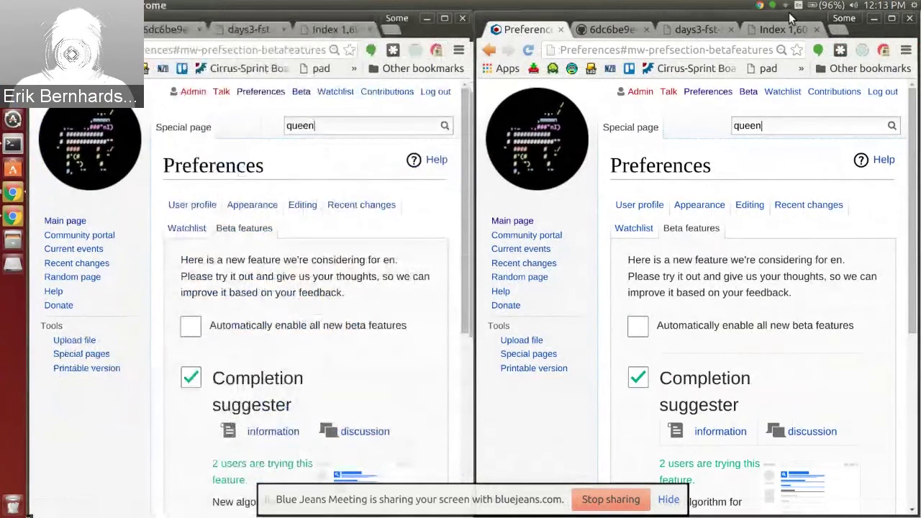
double_click(791, 15)
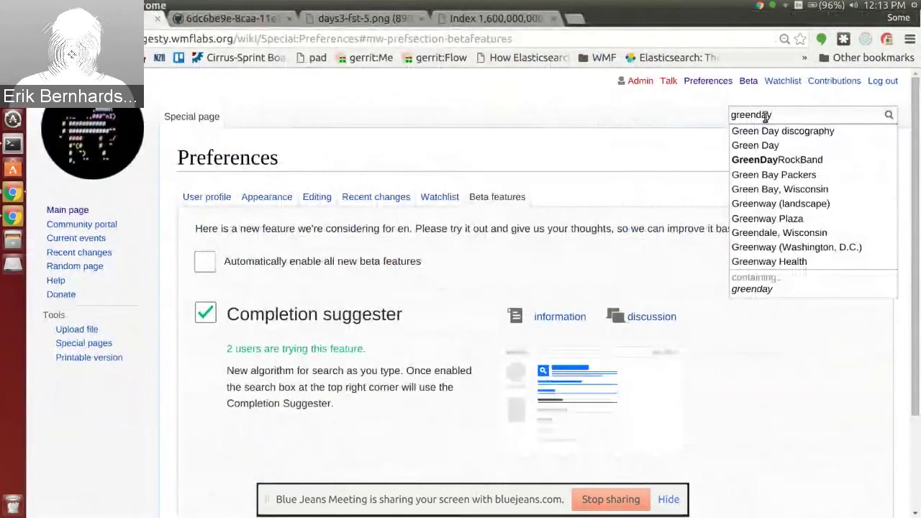
key(BackSpace)
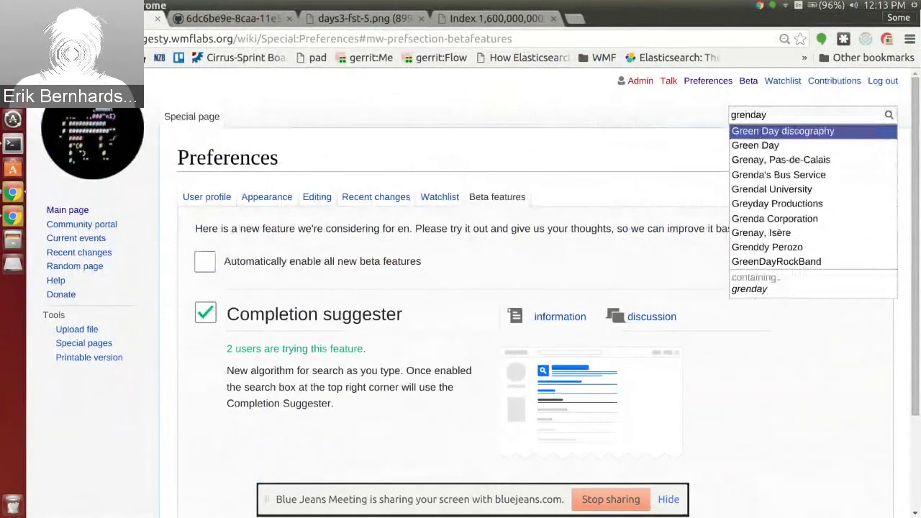
key(Escape)
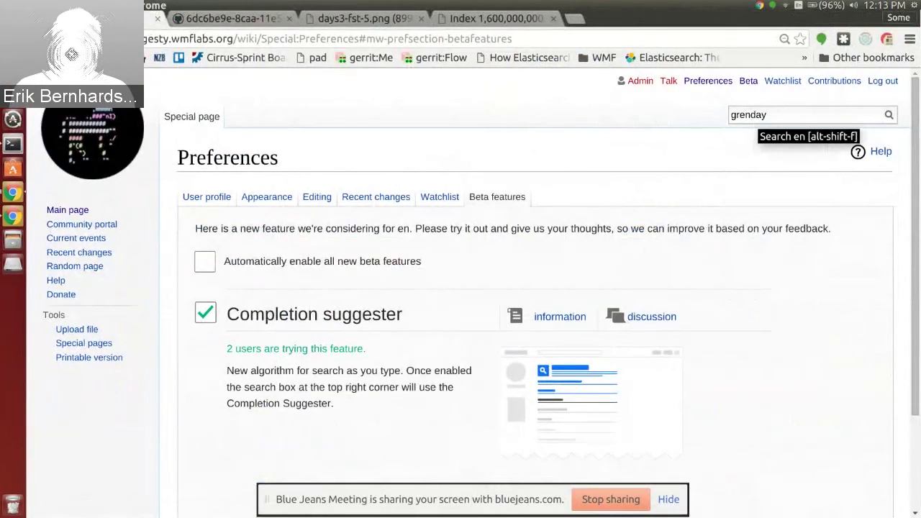
key(ctrl+Tab)
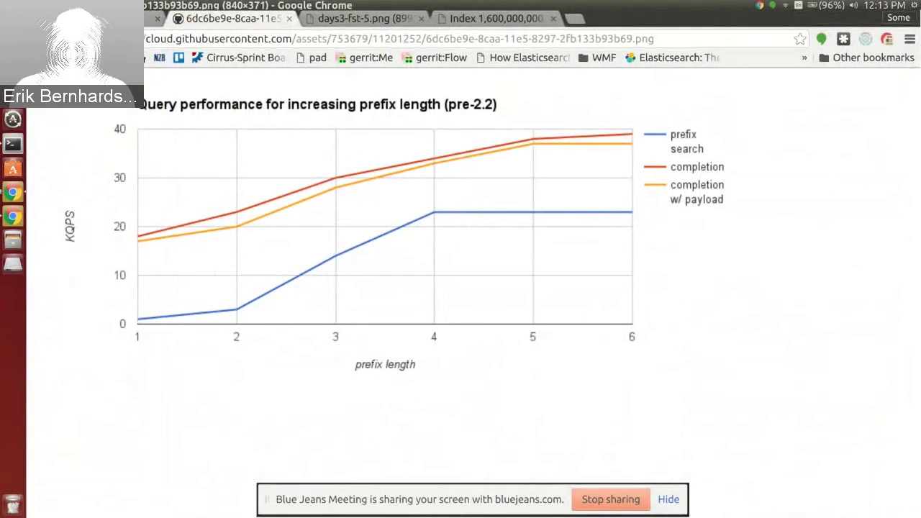
- View the days3-fst-5.png transducer graph, then return to Preferences with the caret after 'grenday'
key(ctrl+Tab)
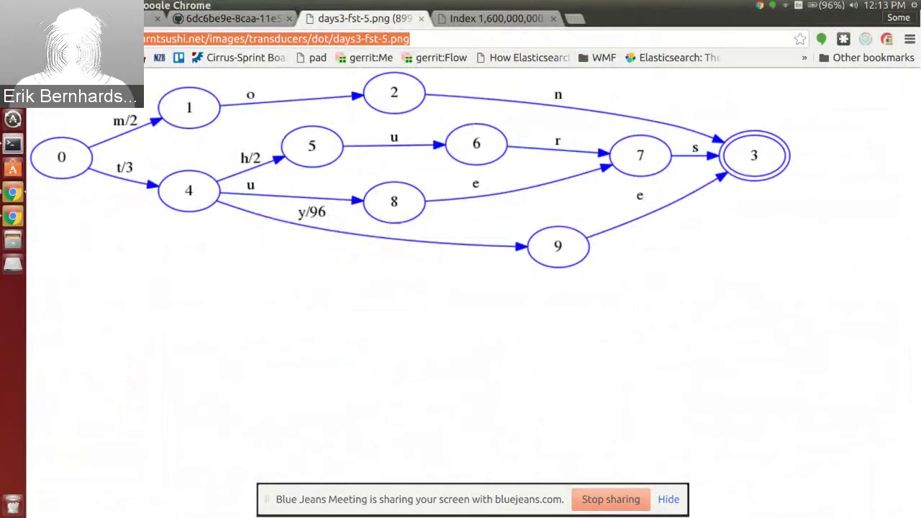
key(ctrl+shift+Tab)
key(ctrl+shift+Tab)
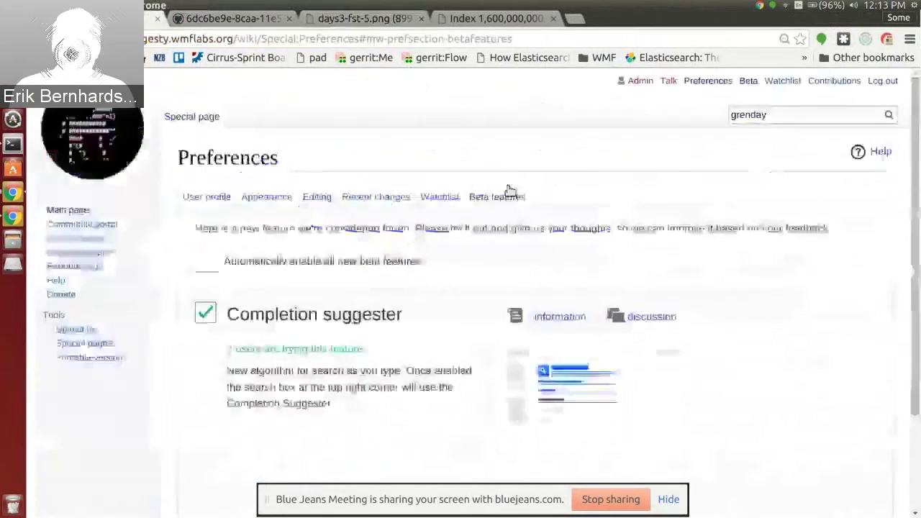
click(782, 116)
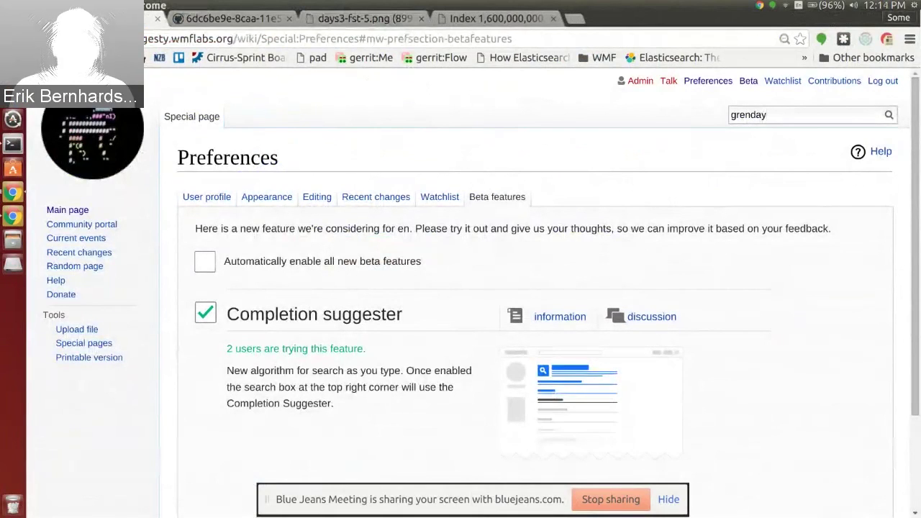
- Open the BlueJeans meeting chat, then switch between the meeting and wiki windows
key(alt+Tab)
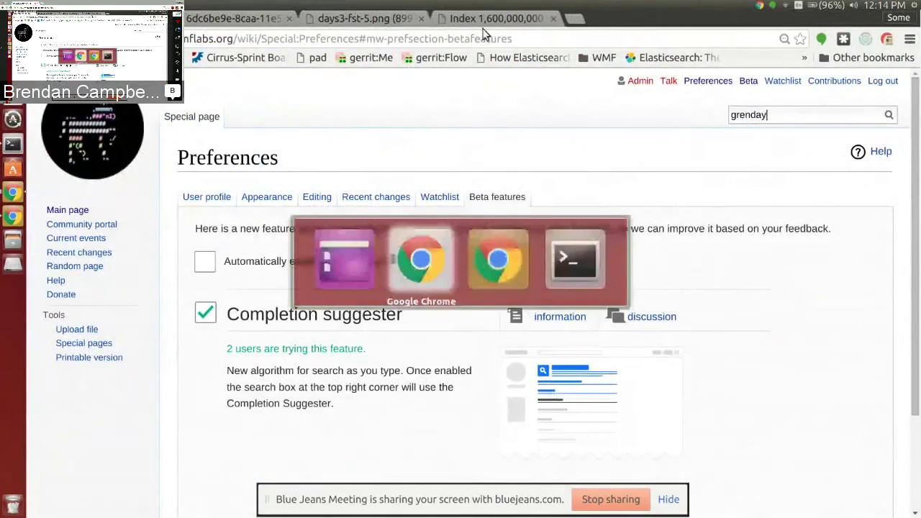
key(alt+Tab)
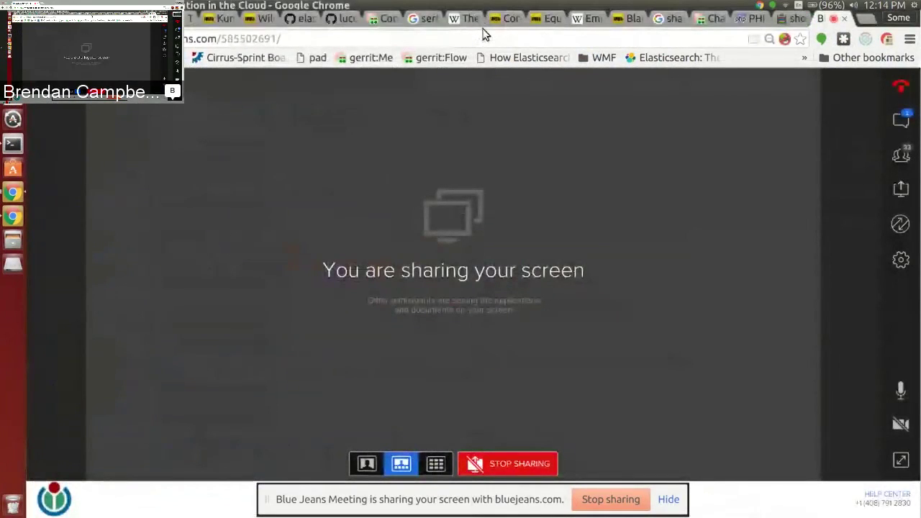
click(899, 120)
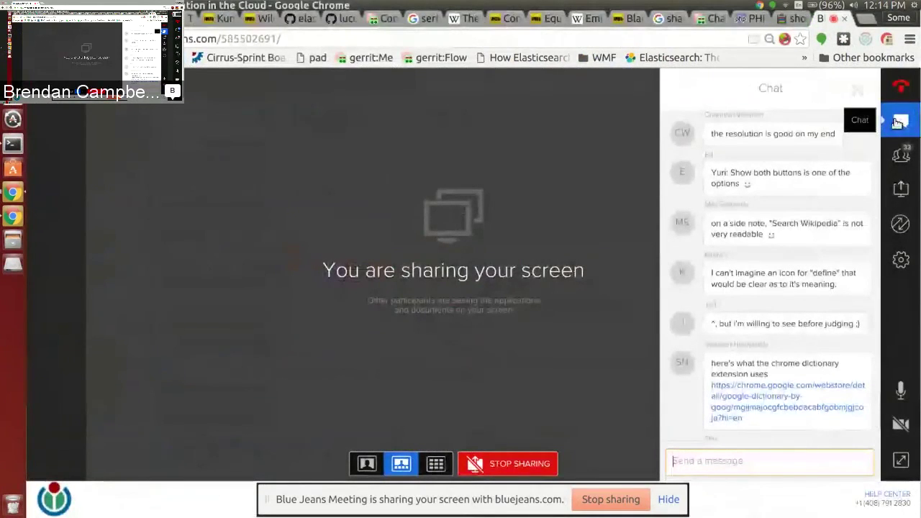
key(alt+Tab)
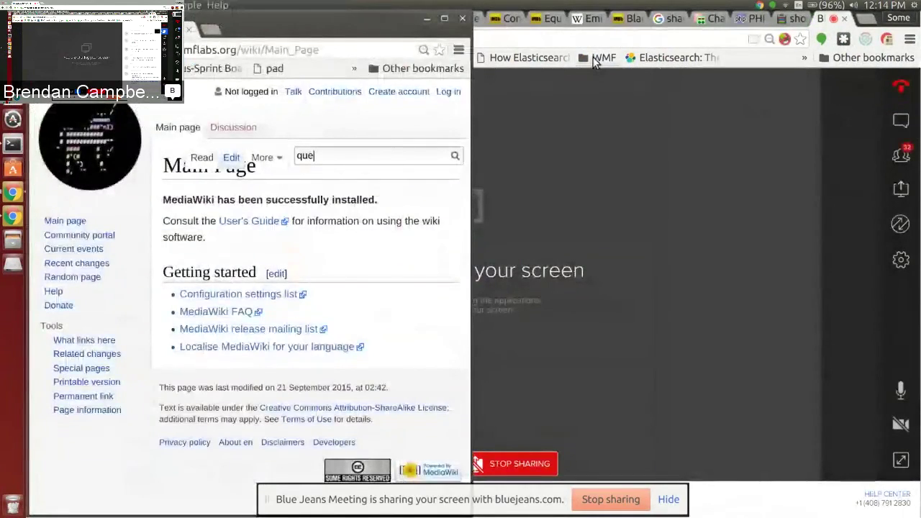
key(alt+Tab)
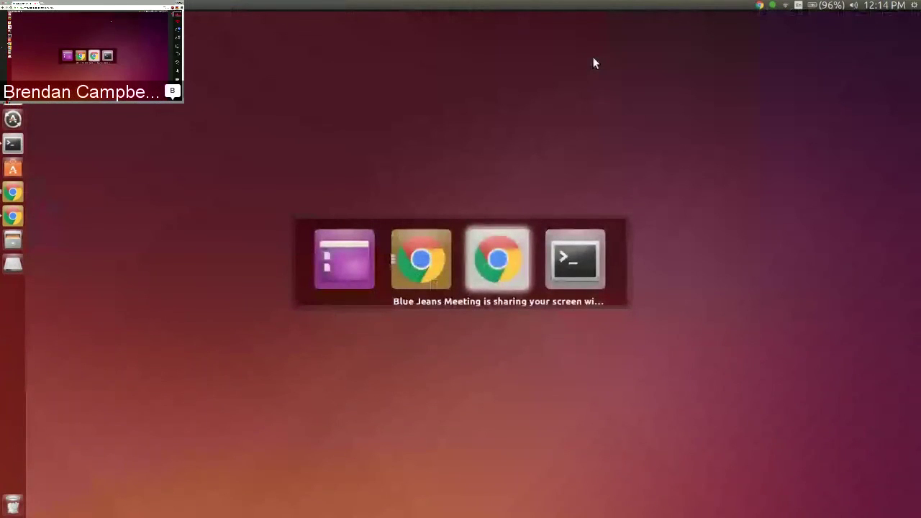
key(alt+shift+Tab)
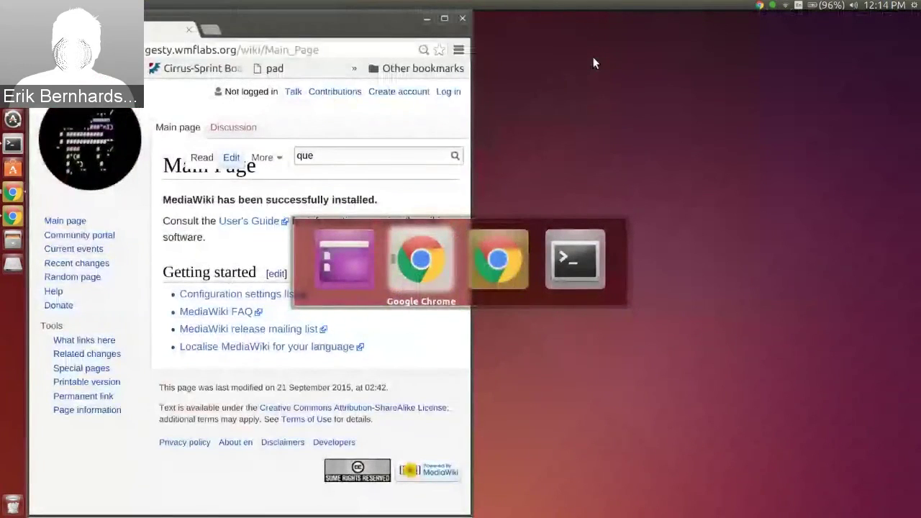